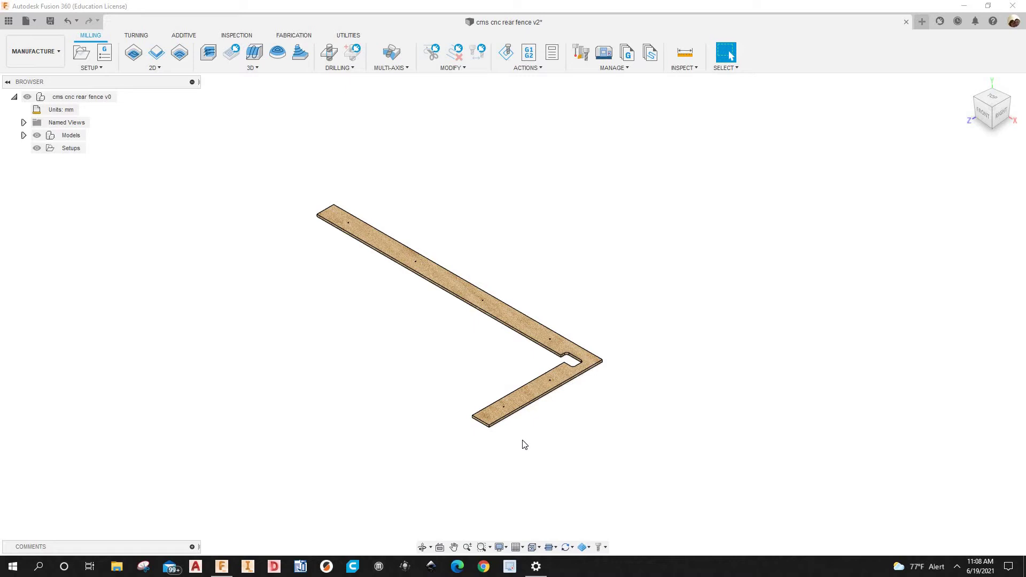
pyautogui.scroll(3, 577, 414)
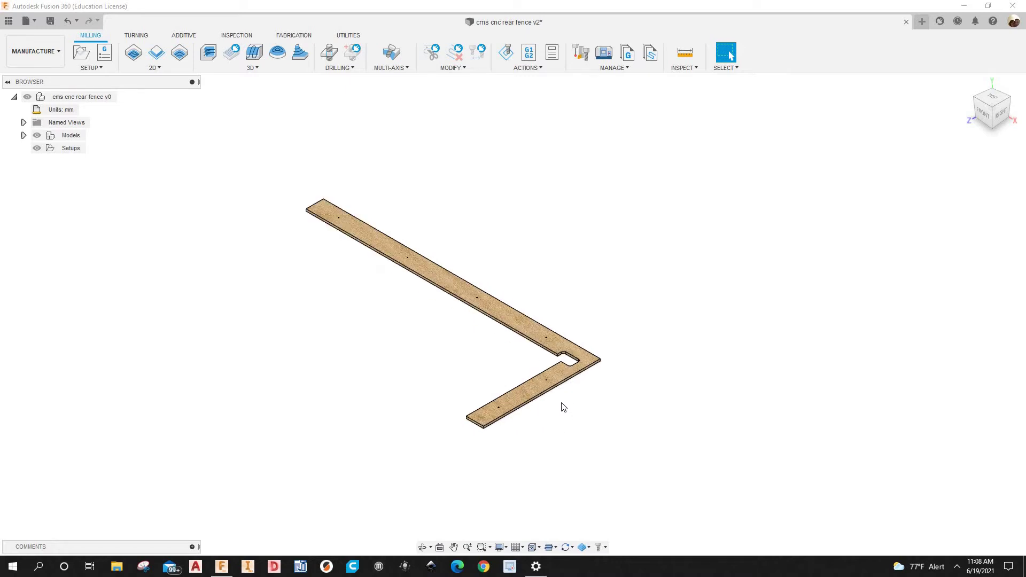
pyautogui.scroll(-2, 670, 411)
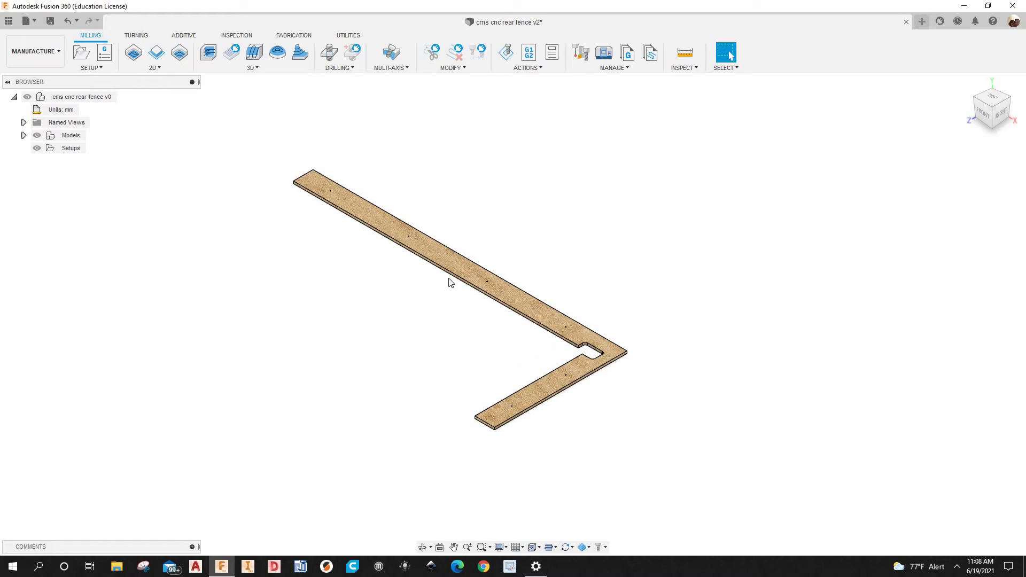
pyautogui.scroll(2, 393, 283)
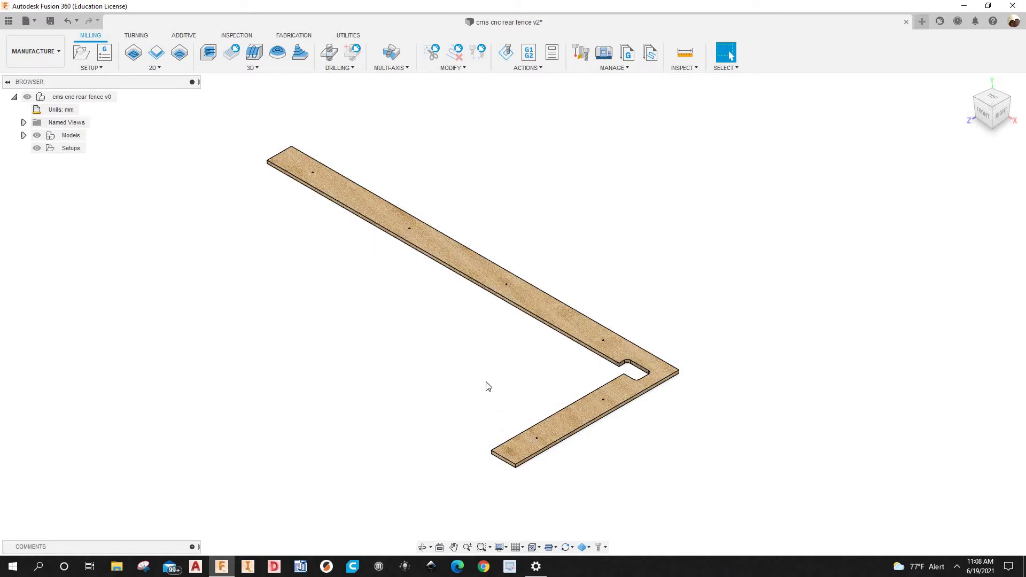
pyautogui.scroll(-1, 485, 379)
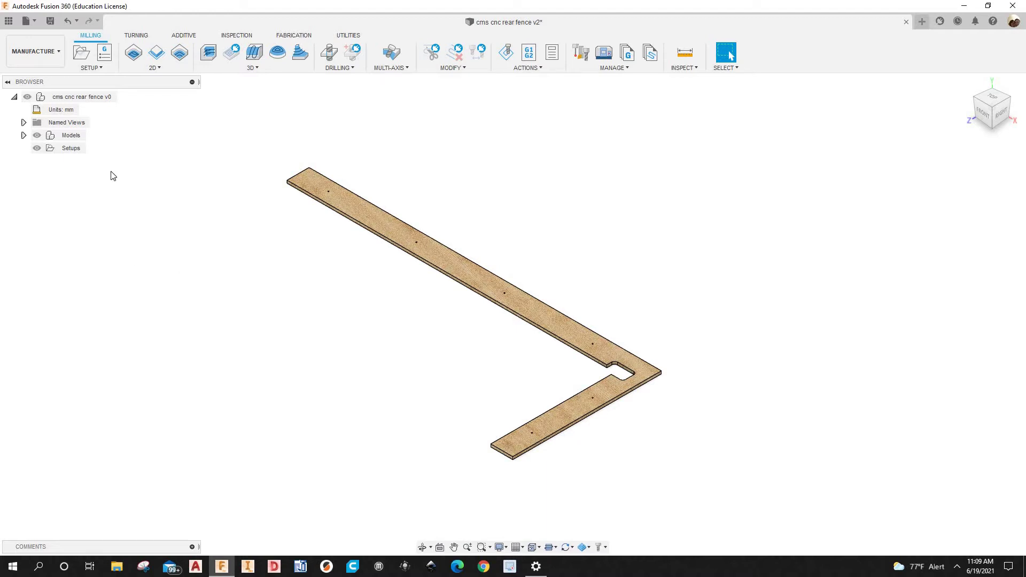
# Step: Create a new milling setup and set its work coordinate orientation to Select Z axis/plane & X axis
pyautogui.click(83, 62)
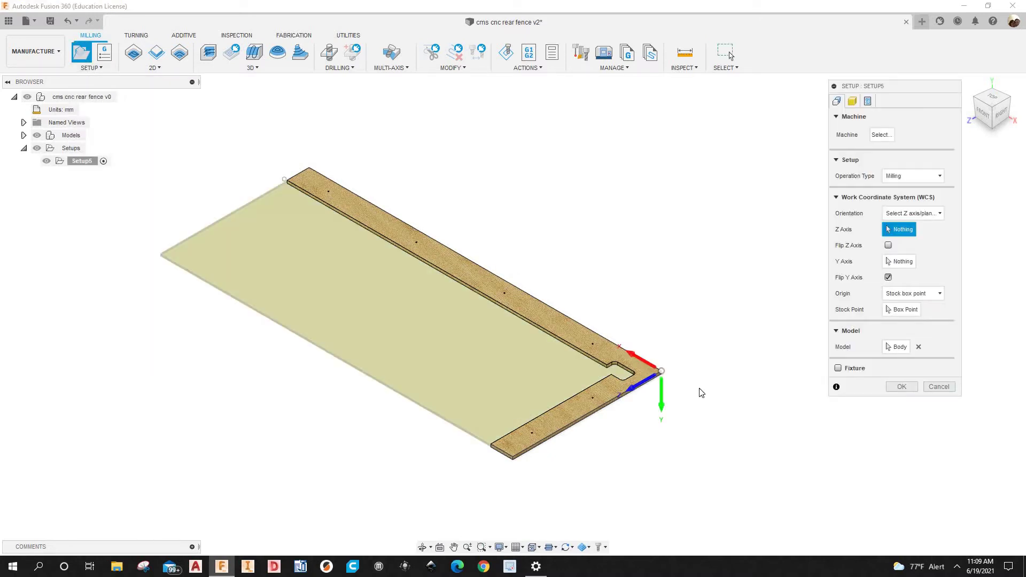
pyautogui.scroll(8, 560, 387)
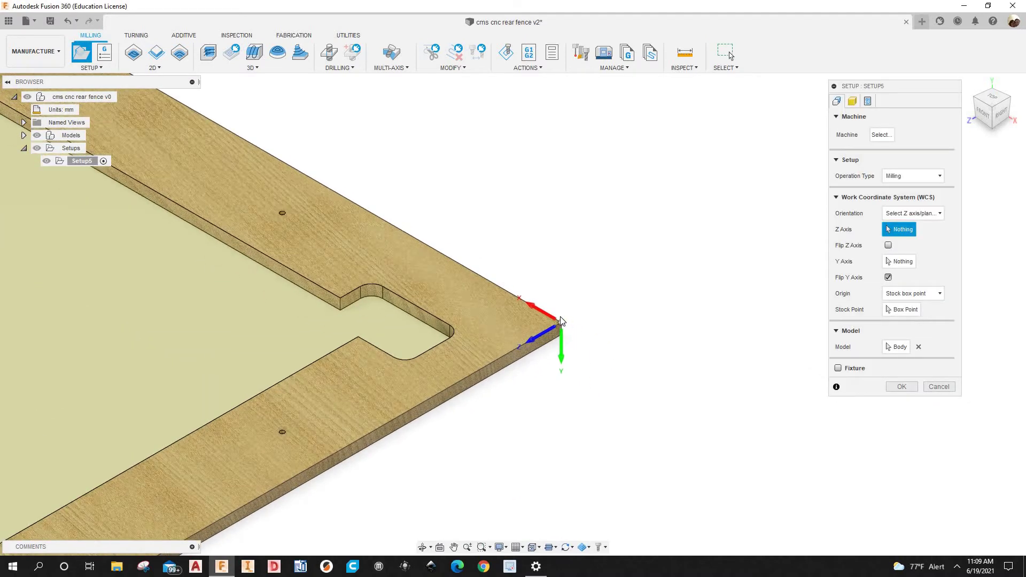
pyautogui.scroll(3, 561, 321)
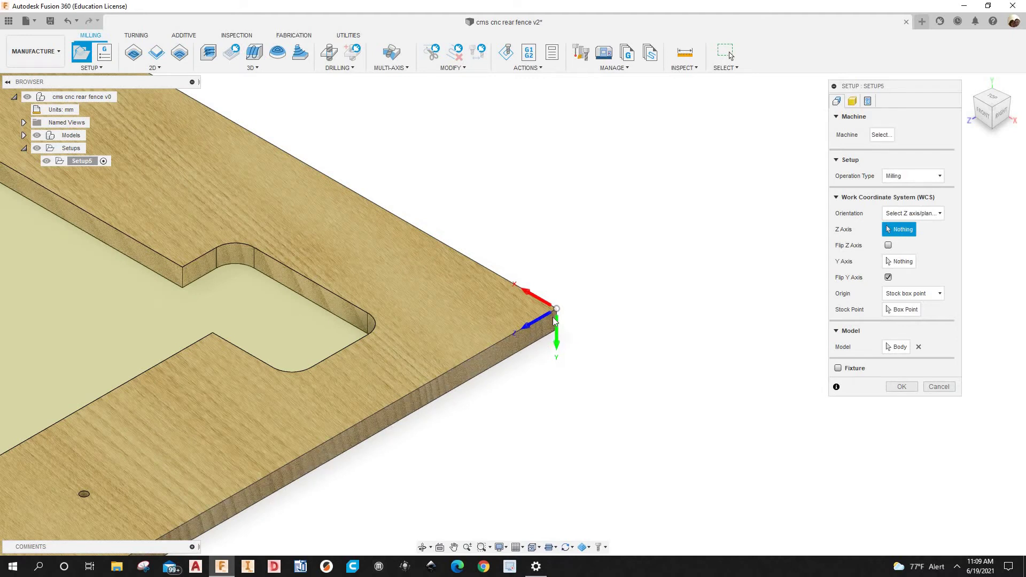
pyautogui.scroll(-1, 609, 324)
pyautogui.scroll(5, 591, 323)
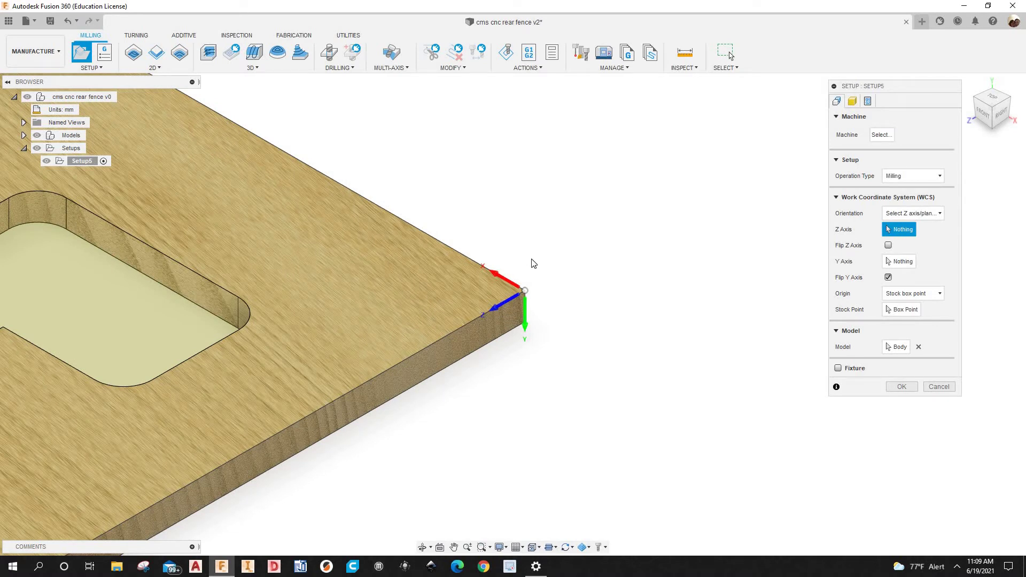
pyautogui.scroll(-3, 537, 266)
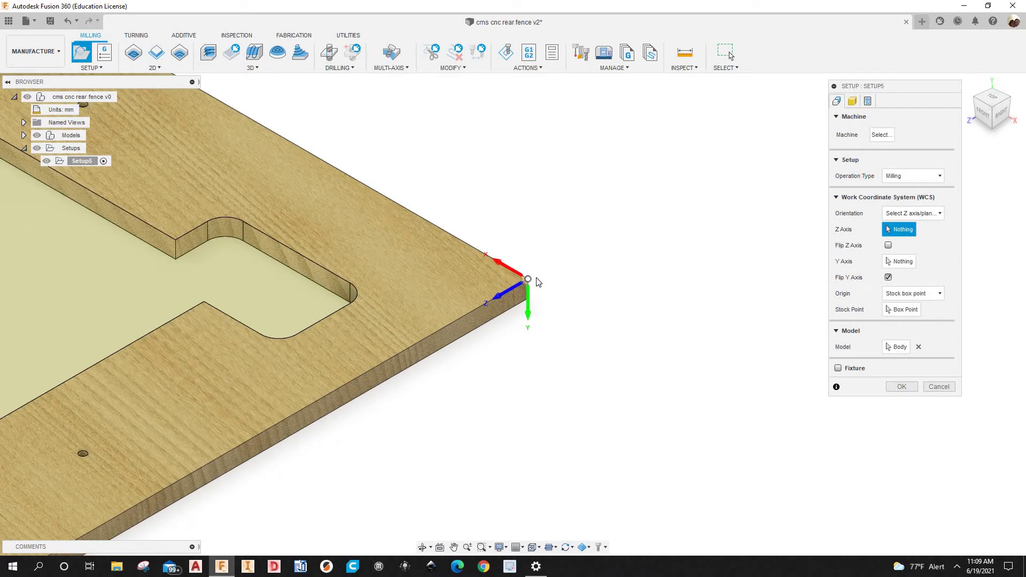
pyautogui.scroll(2, 612, 298)
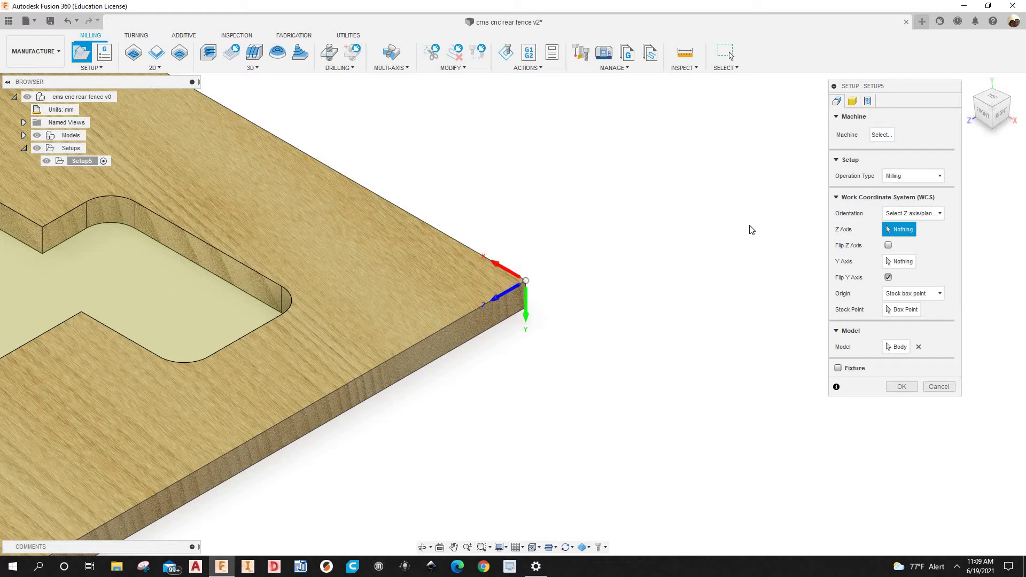
pyautogui.click(906, 215)
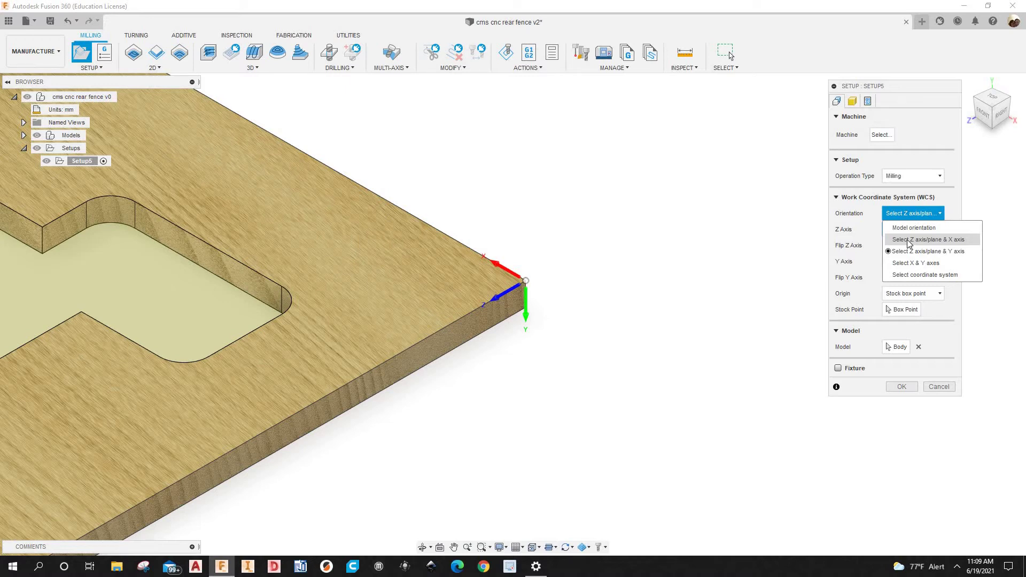
pyautogui.click(910, 244)
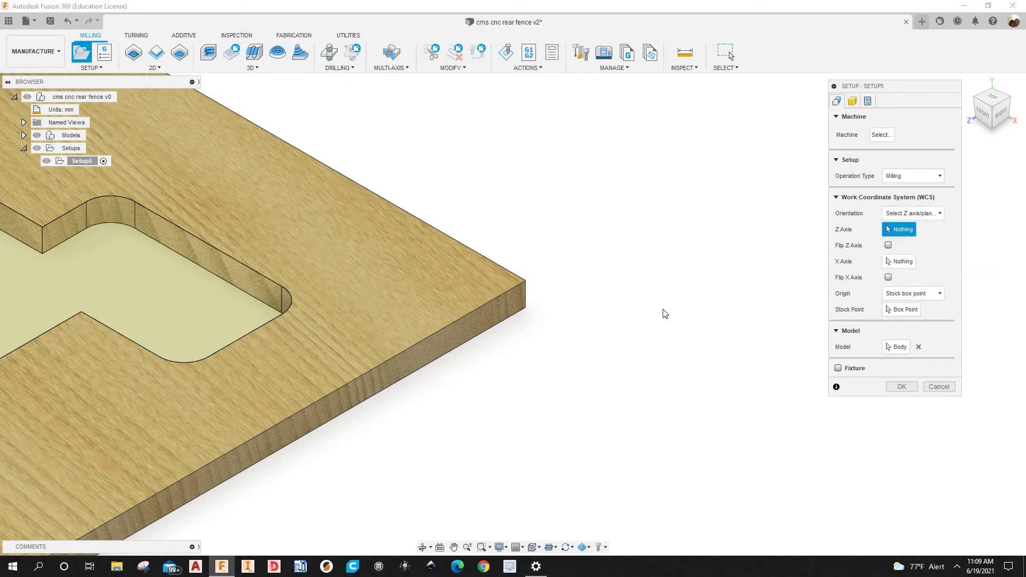
# Step: Define the setup's Z axis from the fence's upper face and its X axis from the long outer edge near the corner
pyautogui.scroll(-5, 641, 305)
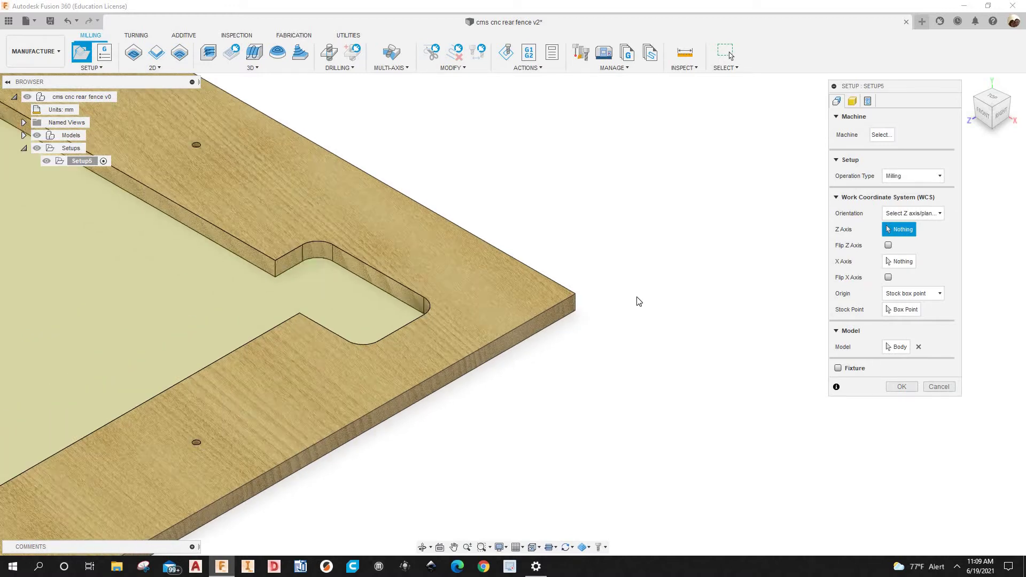
pyautogui.scroll(3, 595, 283)
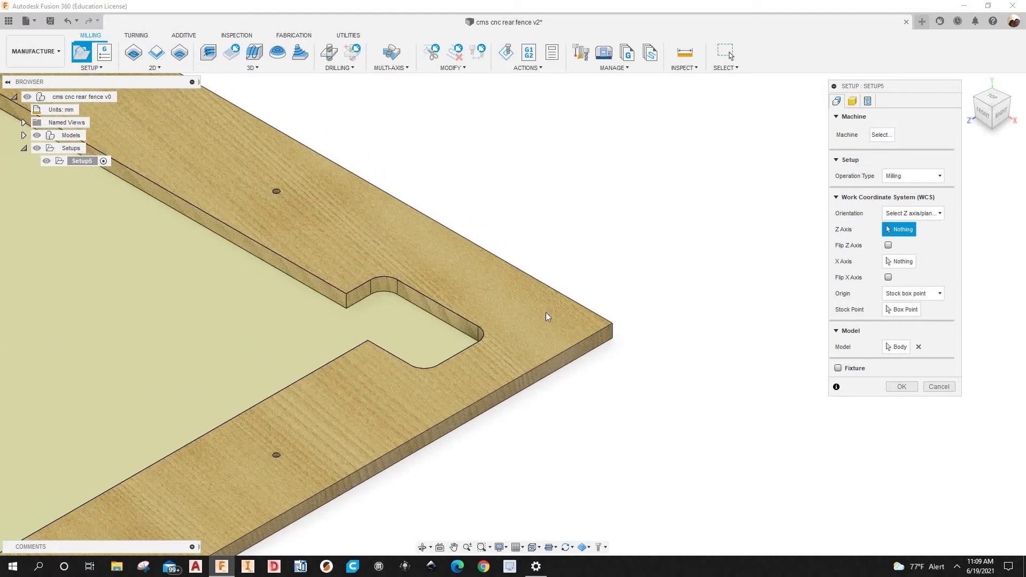
pyautogui.click(546, 312)
pyautogui.scroll(-6, 681, 312)
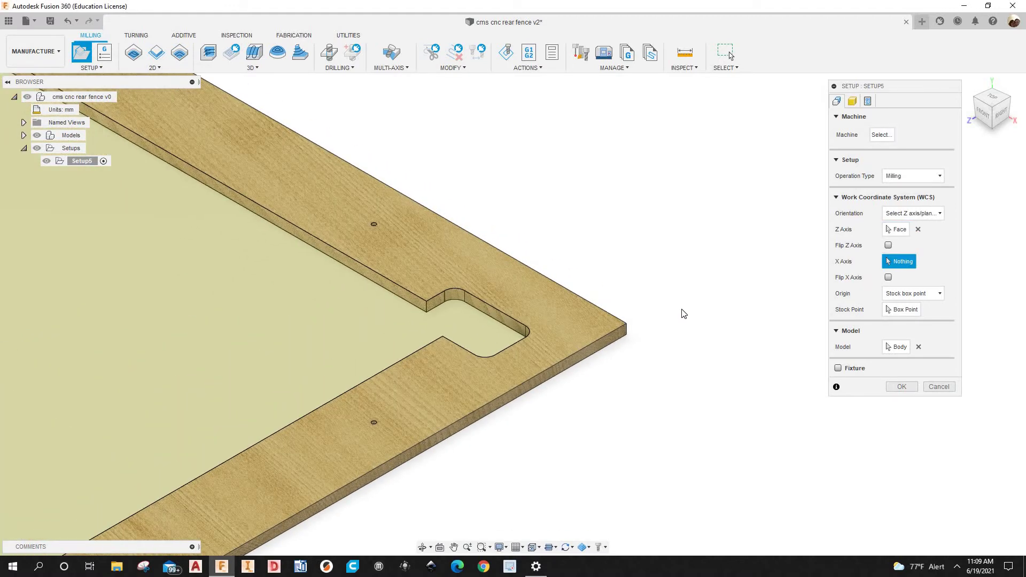
pyautogui.scroll(8, 653, 314)
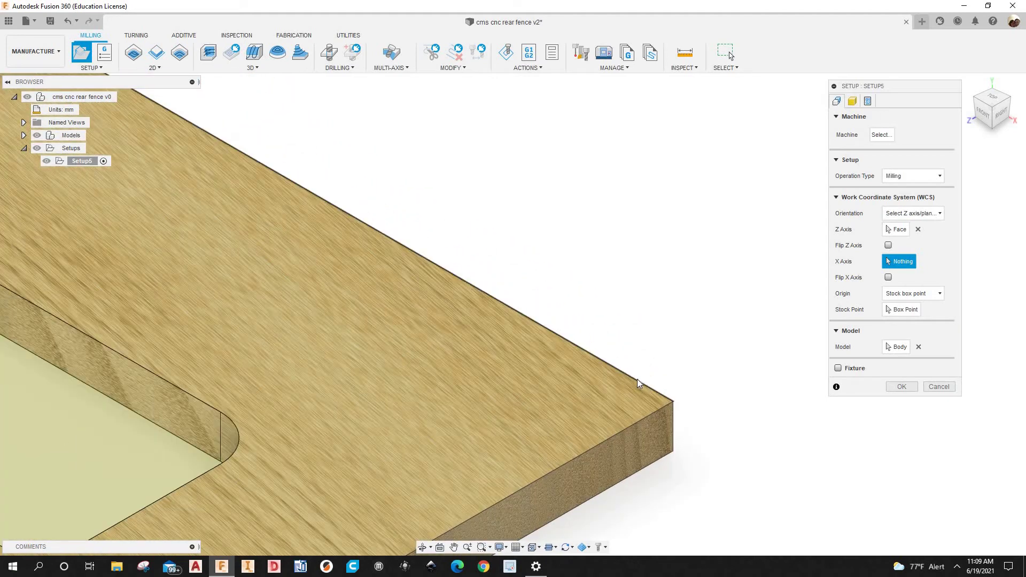
pyautogui.click(655, 364)
pyautogui.scroll(-2, 672, 358)
pyautogui.scroll(-5, 671, 358)
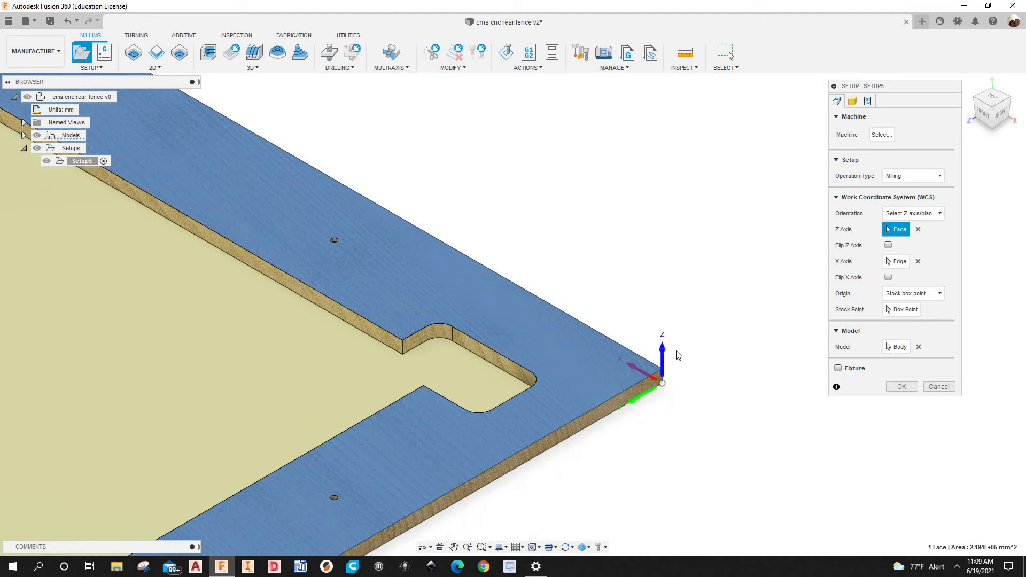
# Step: Examine the axis directions at the fence's outer corner and the stock extents around the L-shaped part
pyautogui.scroll(5, 671, 374)
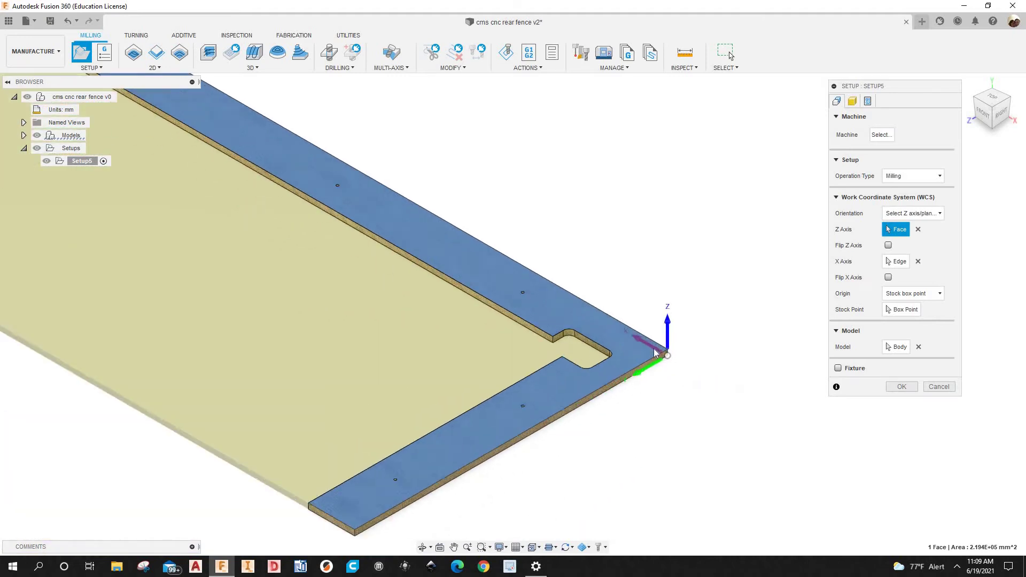
pyautogui.scroll(-5, 714, 375)
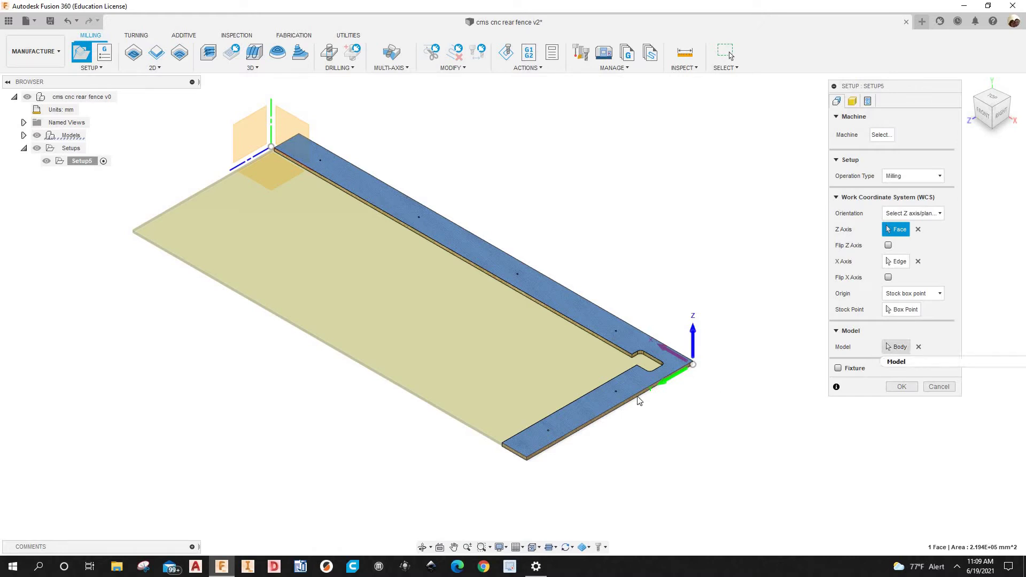
pyautogui.scroll(2, 478, 247)
pyautogui.scroll(-3, 290, 136)
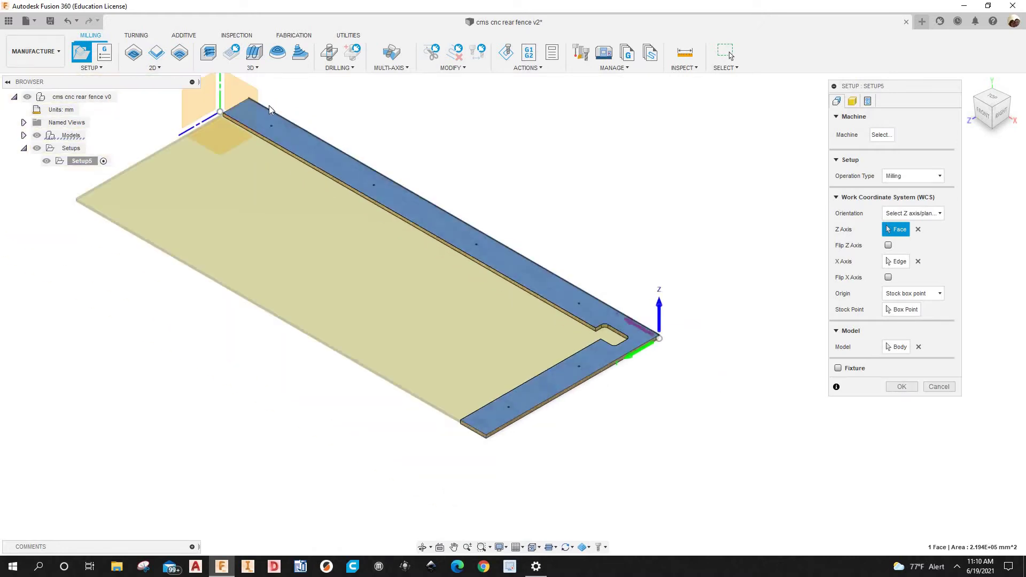
pyautogui.scroll(-2, 279, 128)
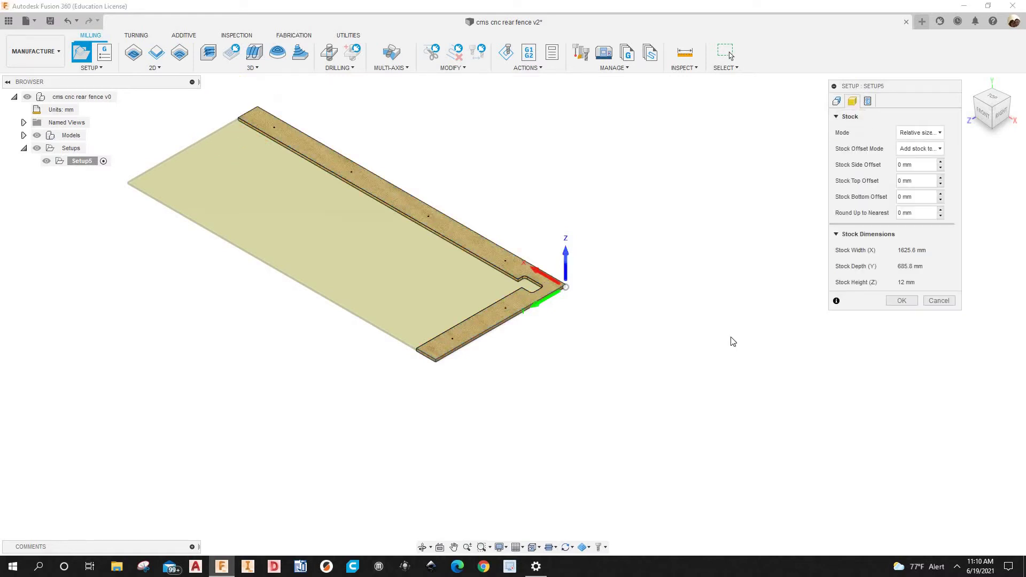
pyautogui.scroll(2, 526, 303)
pyautogui.scroll(1, 570, 326)
pyautogui.scroll(-2, 588, 321)
pyautogui.scroll(3, 597, 342)
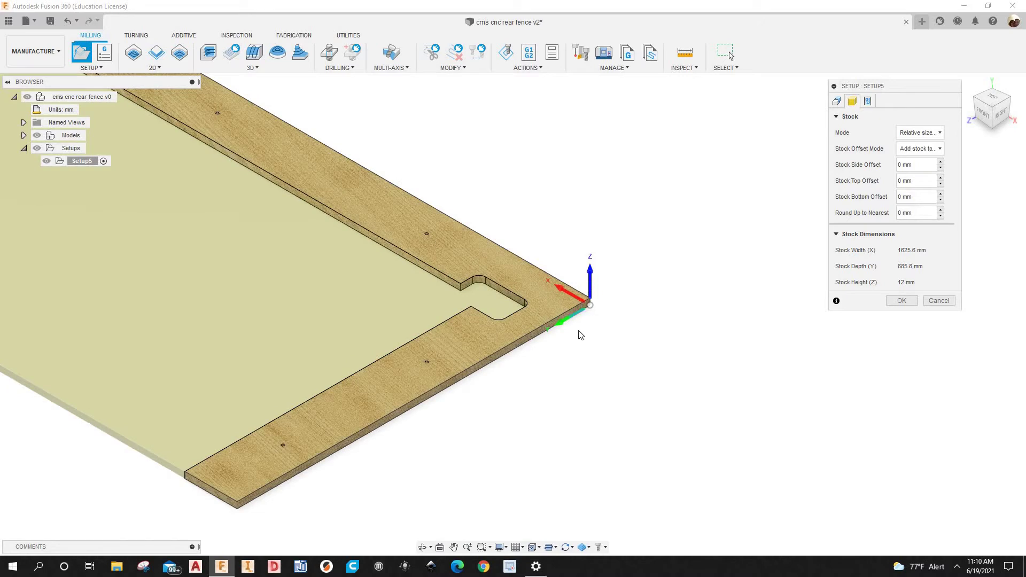
pyautogui.scroll(-1, 601, 342)
pyautogui.scroll(-3, 602, 341)
pyautogui.scroll(4, 587, 339)
pyautogui.scroll(-2, 586, 338)
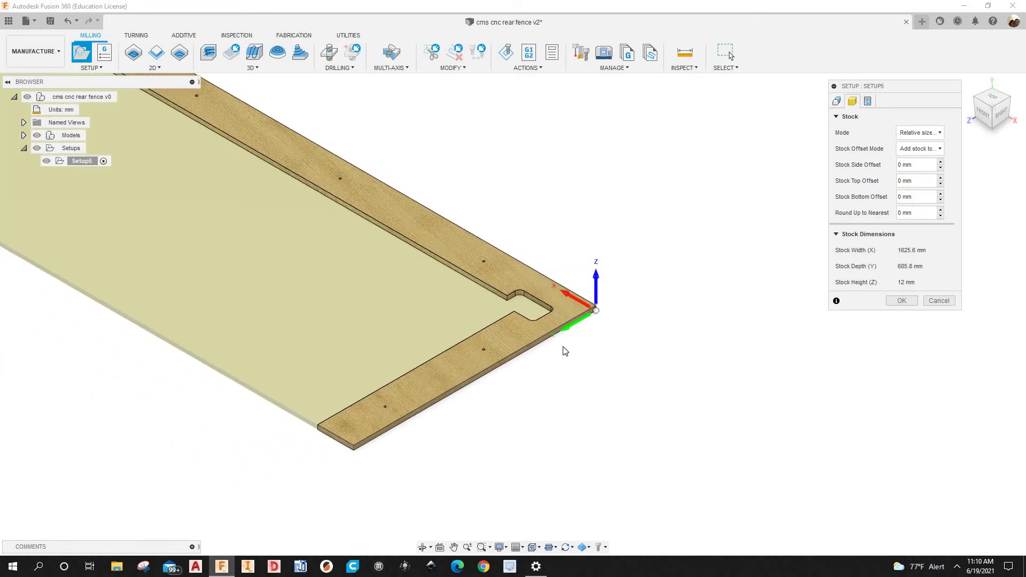
pyautogui.scroll(-4, 560, 358)
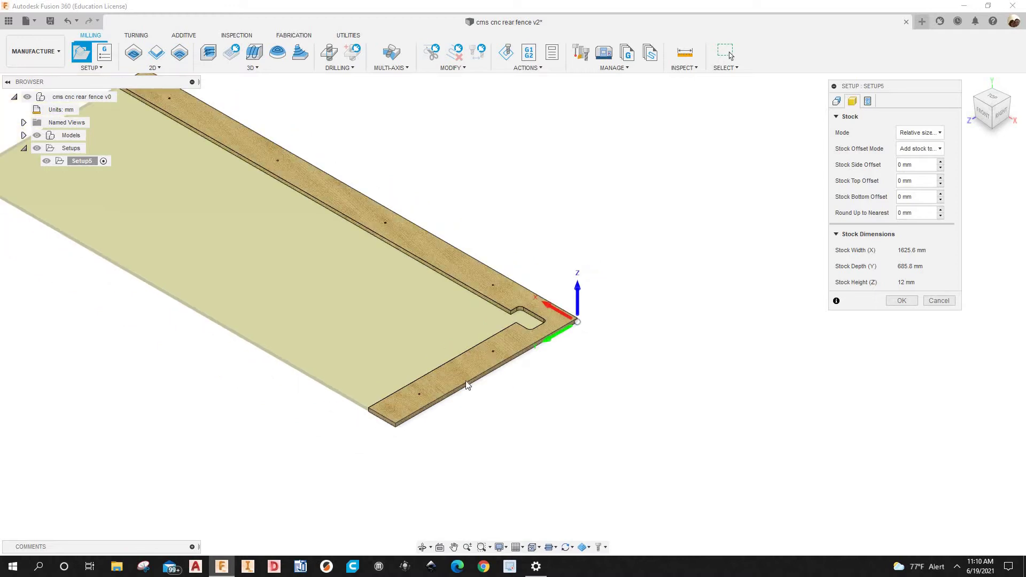
pyautogui.scroll(5, 558, 342)
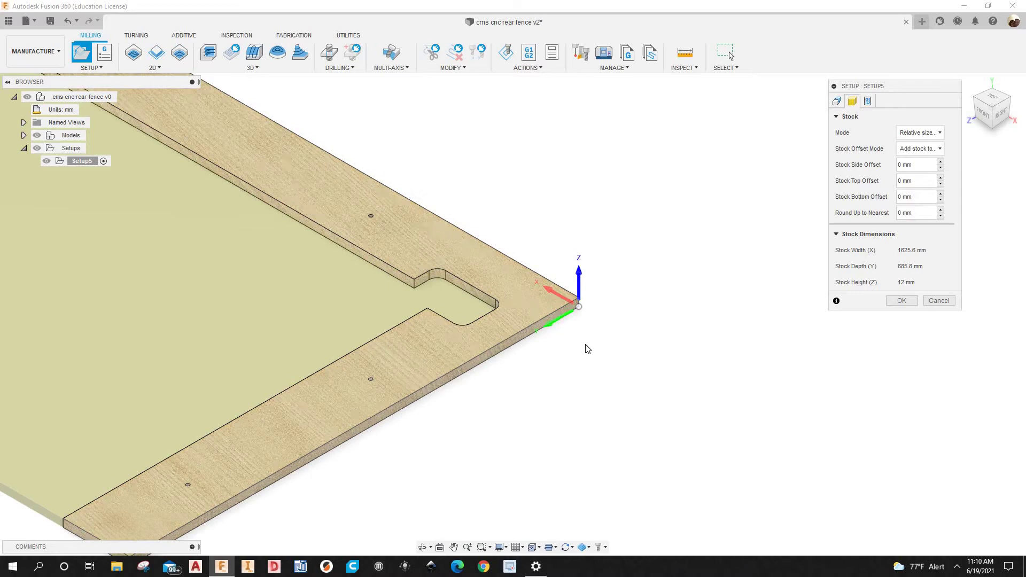
pyautogui.scroll(-4, 580, 350)
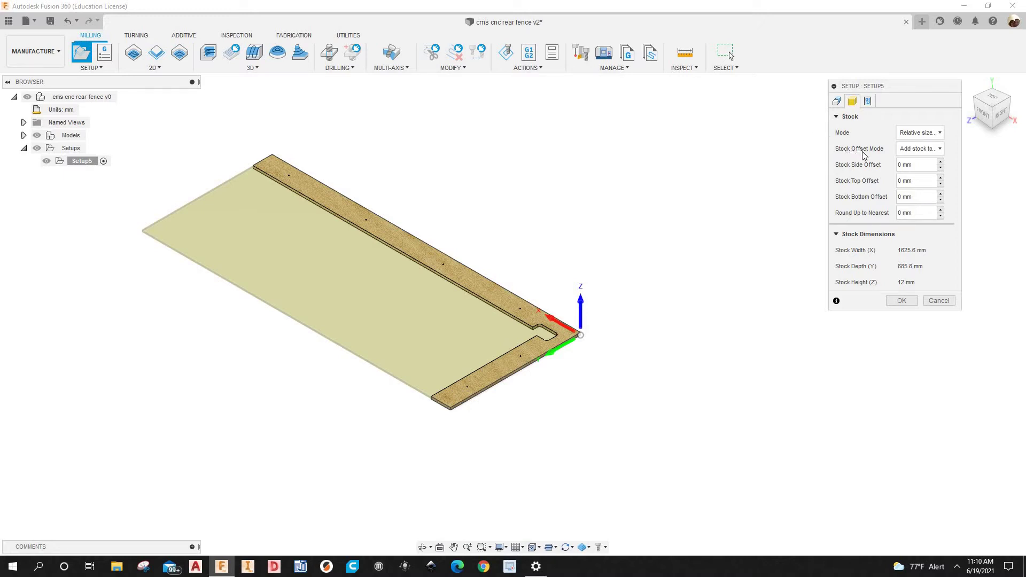
# Step: Set the stock offset mode to Add stock to all sides, with 10 mm offsets for -X, +X, -Y and +Y
pyautogui.click(916, 150)
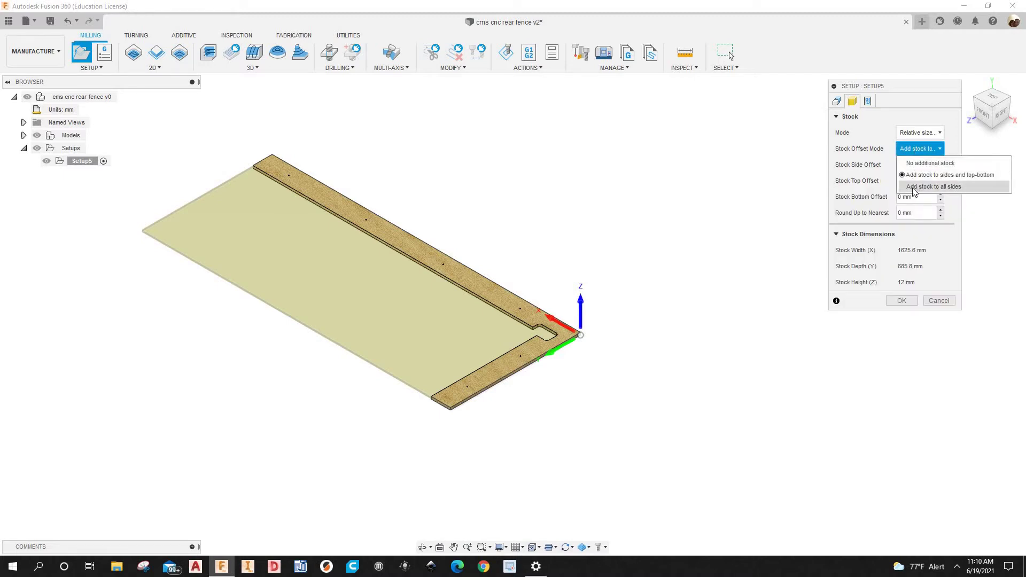
pyautogui.click(923, 189)
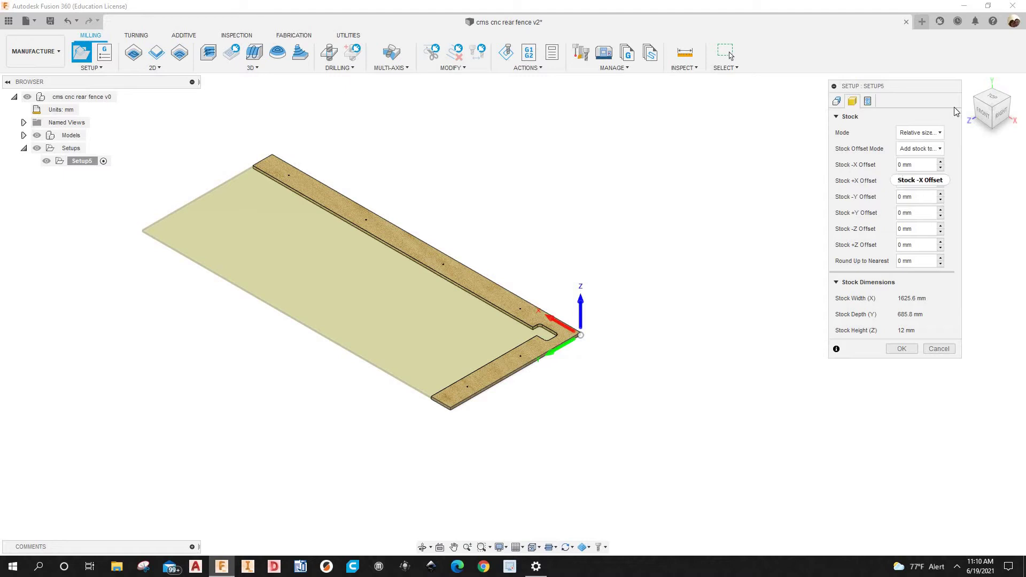
pyautogui.click(991, 99)
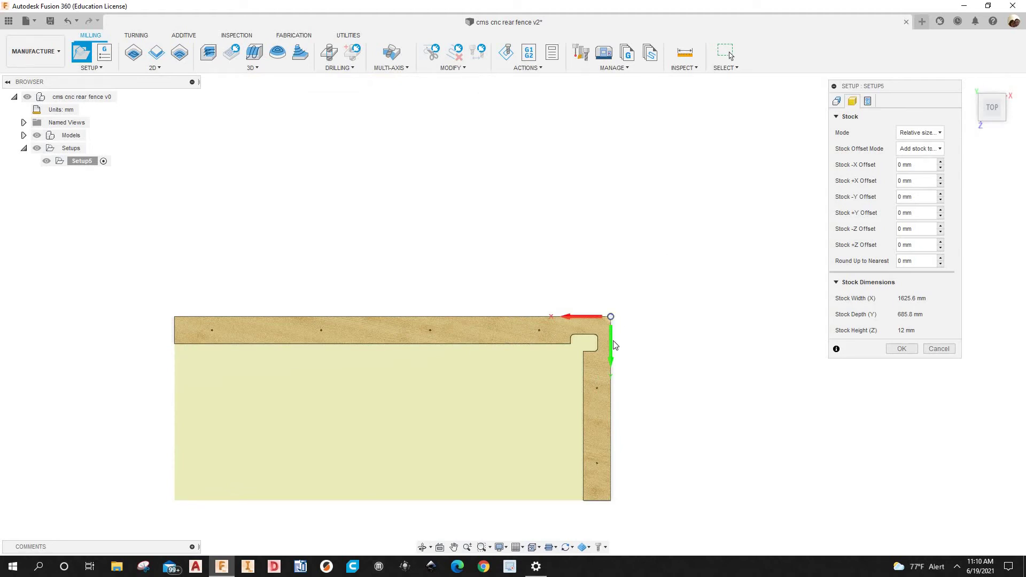
pyautogui.scroll(3, 618, 362)
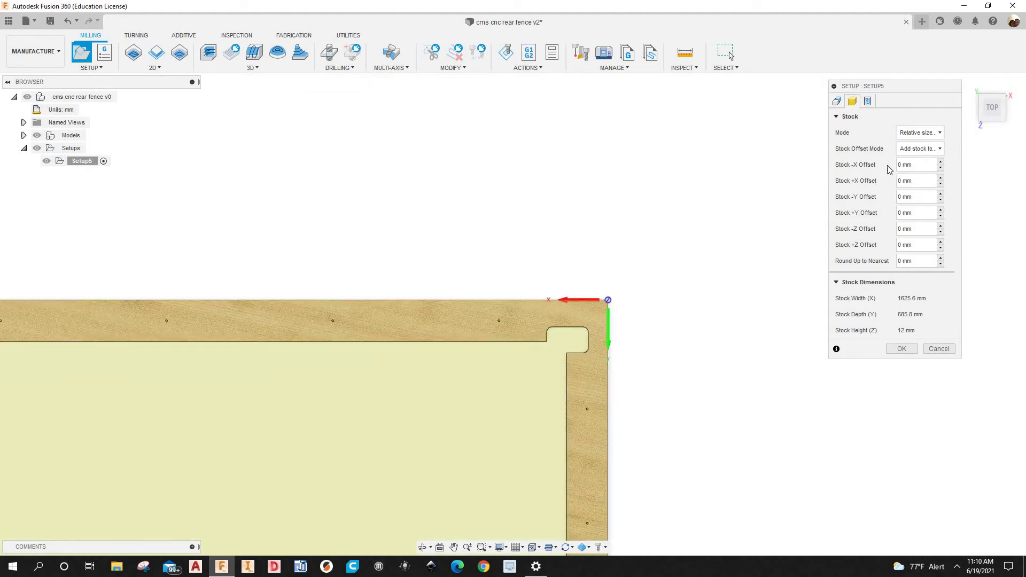
pyautogui.doubleClick(902, 167)
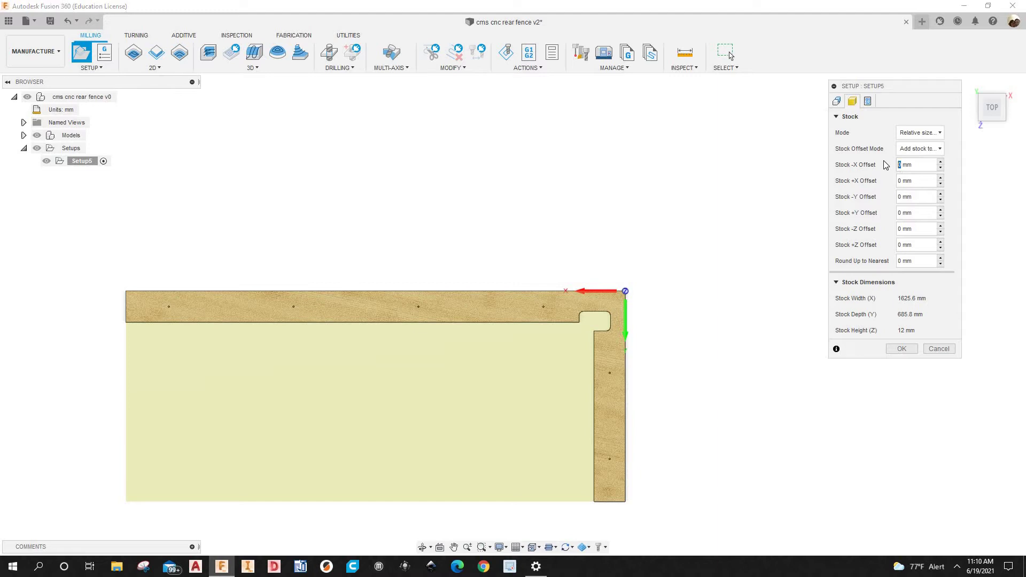
pyautogui.write('10')
pyautogui.press('Tab')
pyautogui.write('10')
pyautogui.press('Tab')
pyautogui.write('10')
pyautogui.press('Tab')
pyautogui.write('10')
pyautogui.scroll(2, 639, 445)
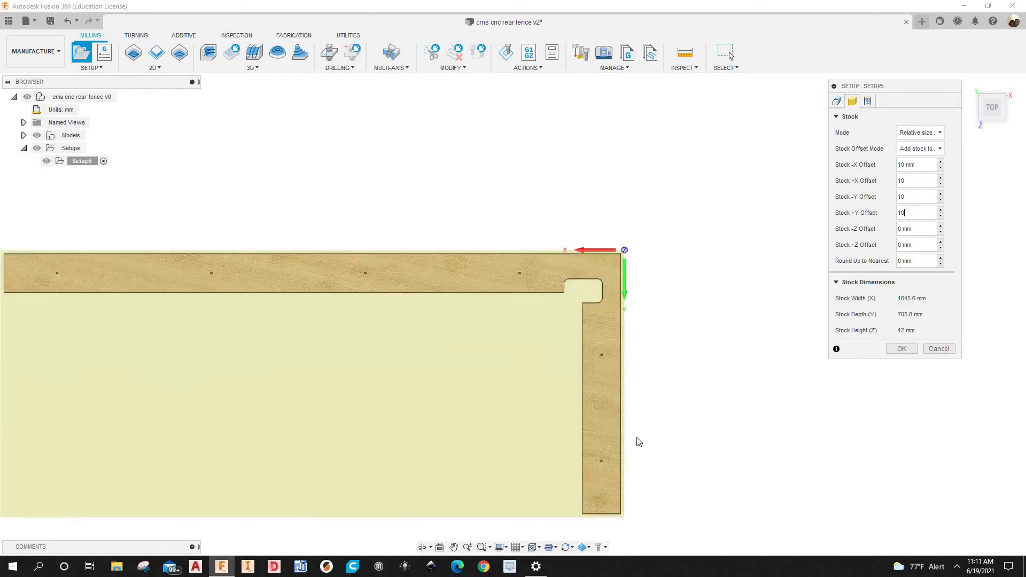
pyautogui.scroll(4, 639, 438)
pyautogui.scroll(-4, 588, 257)
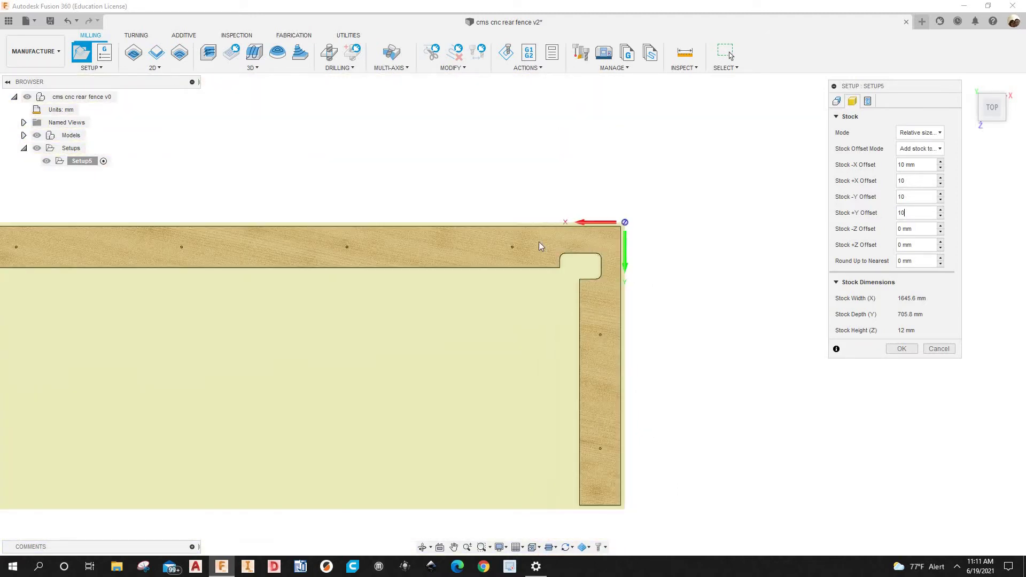
pyautogui.scroll(-3, 599, 259)
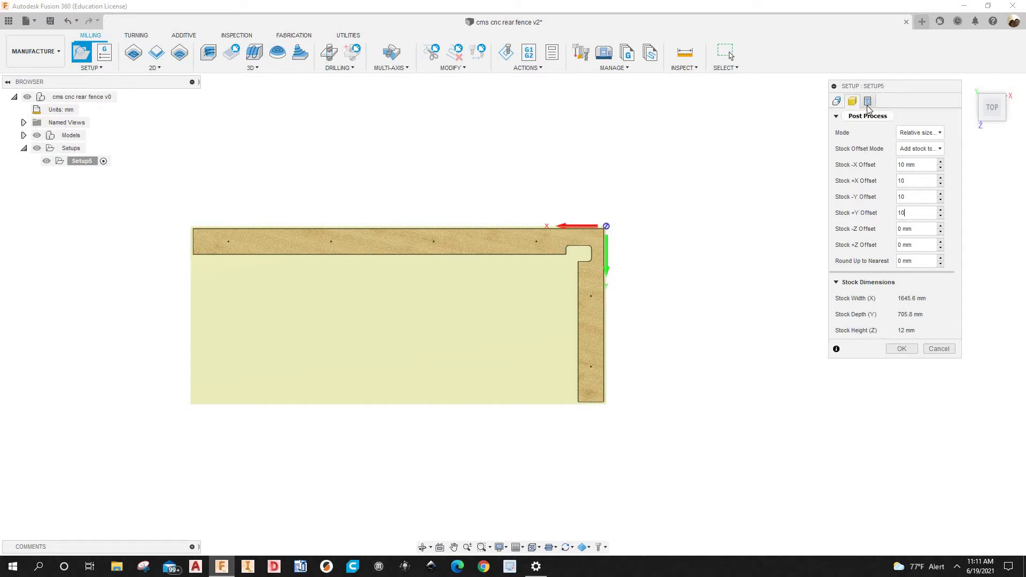
# Step: Set the setup's program name to cms_cnc_fence and its comment to 46014-k, and accept the setup
pyautogui.hotkey('ctrl', 'a')
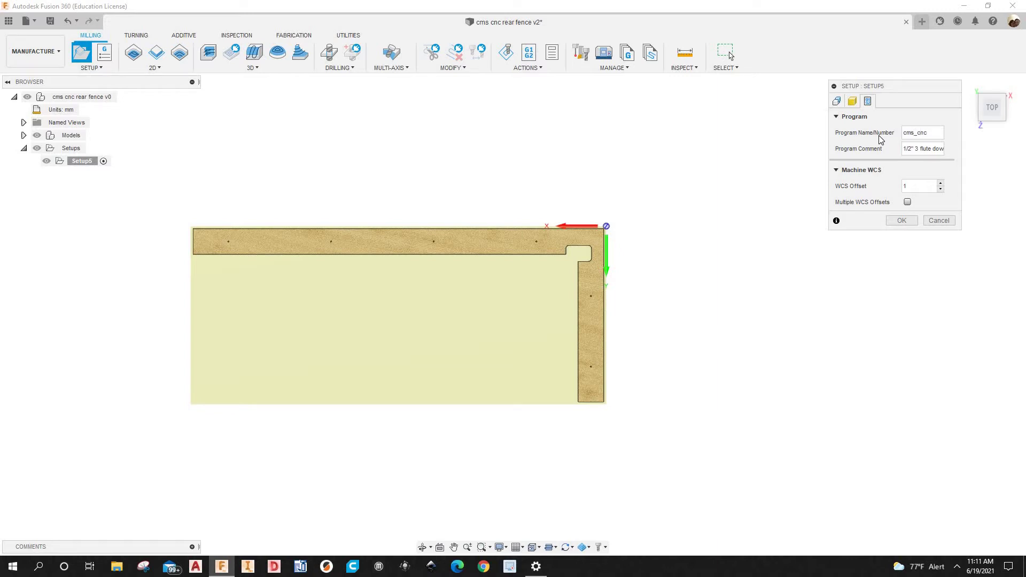
pyautogui.write('e')
pyautogui.hotkey('ctrl', 'a')
pyautogui.write('4')
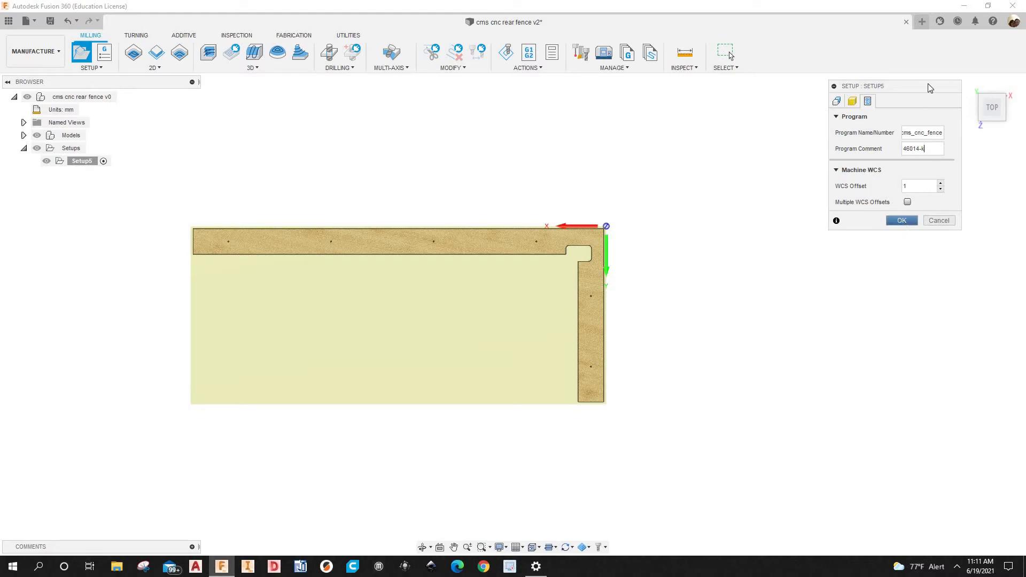
pyautogui.click(902, 220)
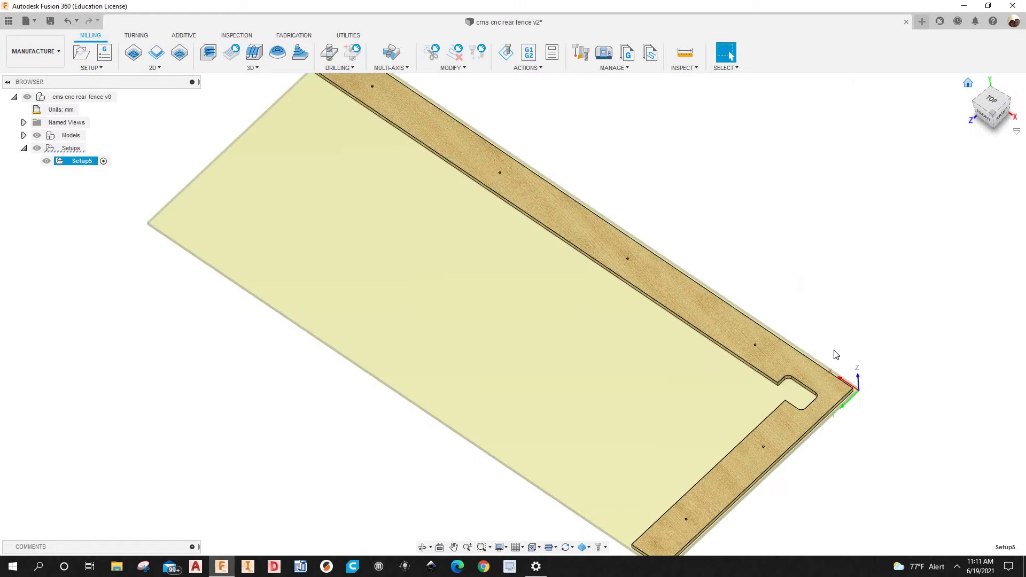
# Step: Rename the new setup as rear fence
pyautogui.click(86, 161)
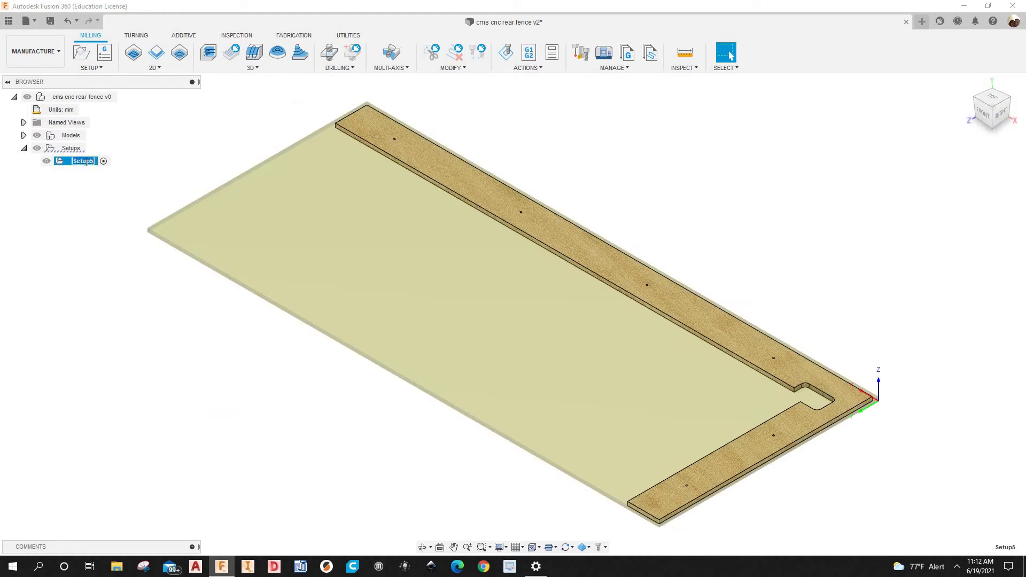
pyautogui.write('rear fence')
pyautogui.press('Return')
# Step: Start a Drill operation with the 5 mm 204005 drill from the WEEKE CNC DRILLING library and a 7500 rpm spindle speed
pyautogui.moveTo(637, 194); pyautogui.dragTo(628, 250, button='middle')
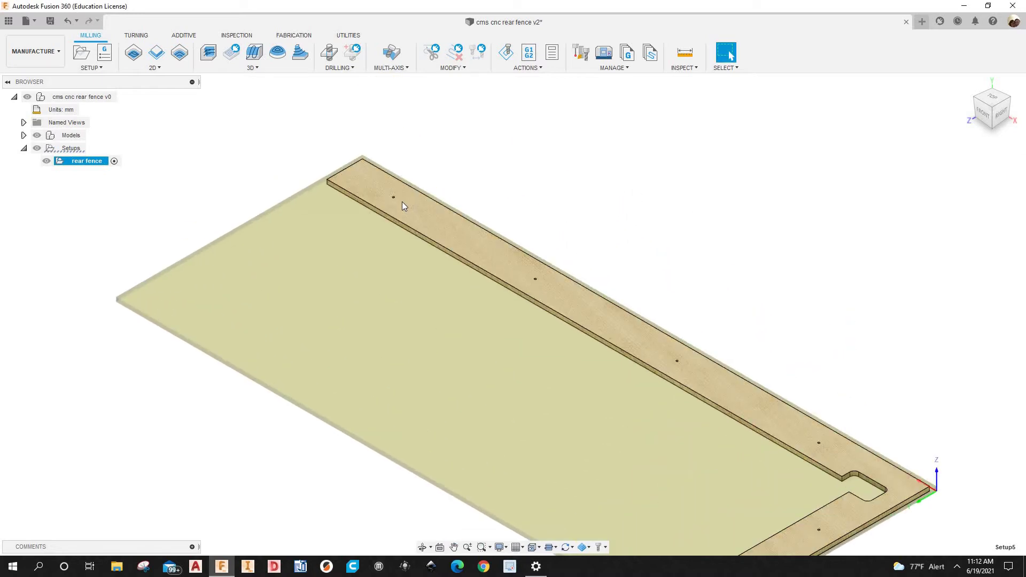
pyautogui.scroll(4, 572, 273)
pyautogui.scroll(-5, 572, 277)
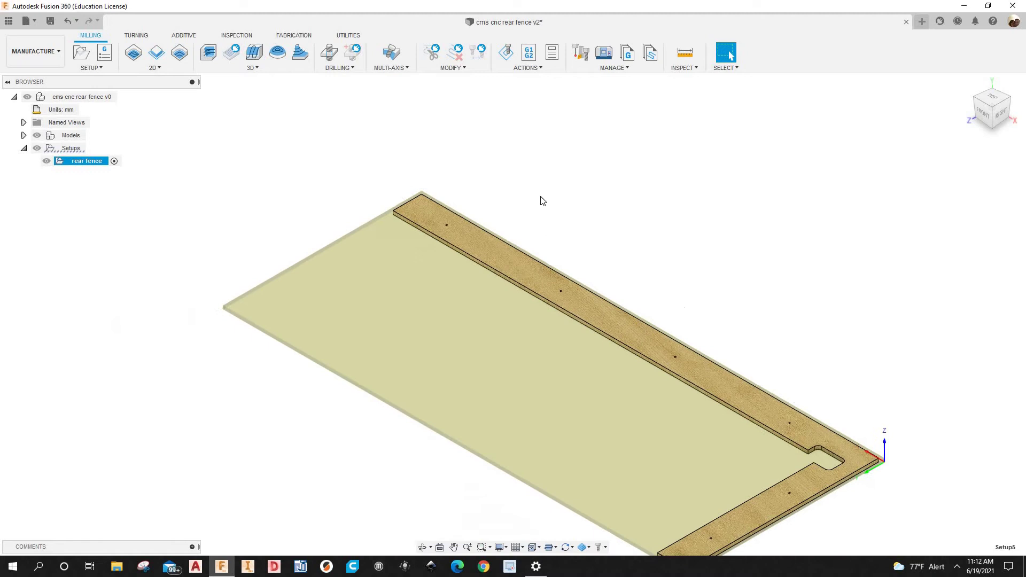
pyautogui.click(329, 58)
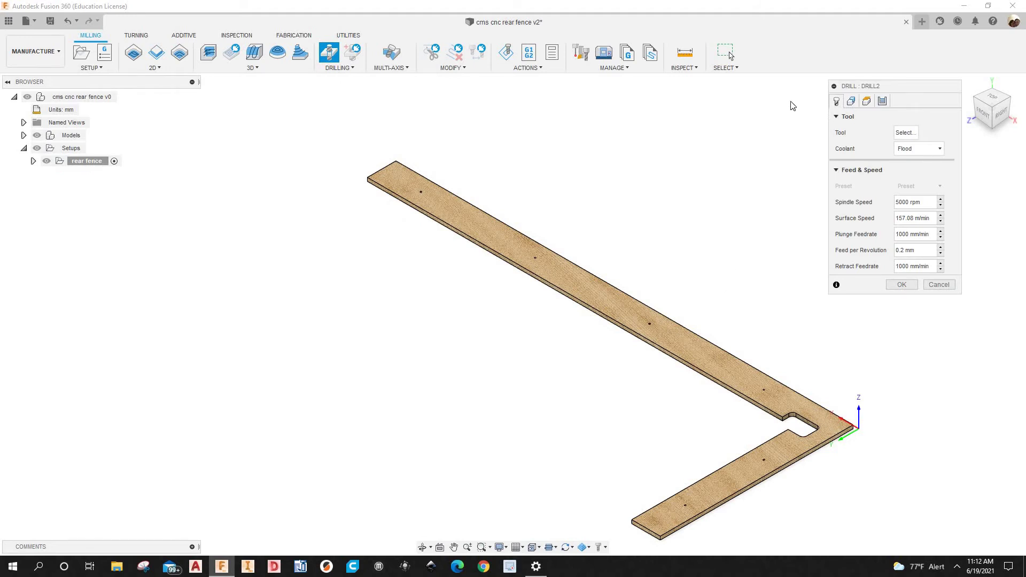
pyautogui.click(906, 132)
pyautogui.click(74, 136)
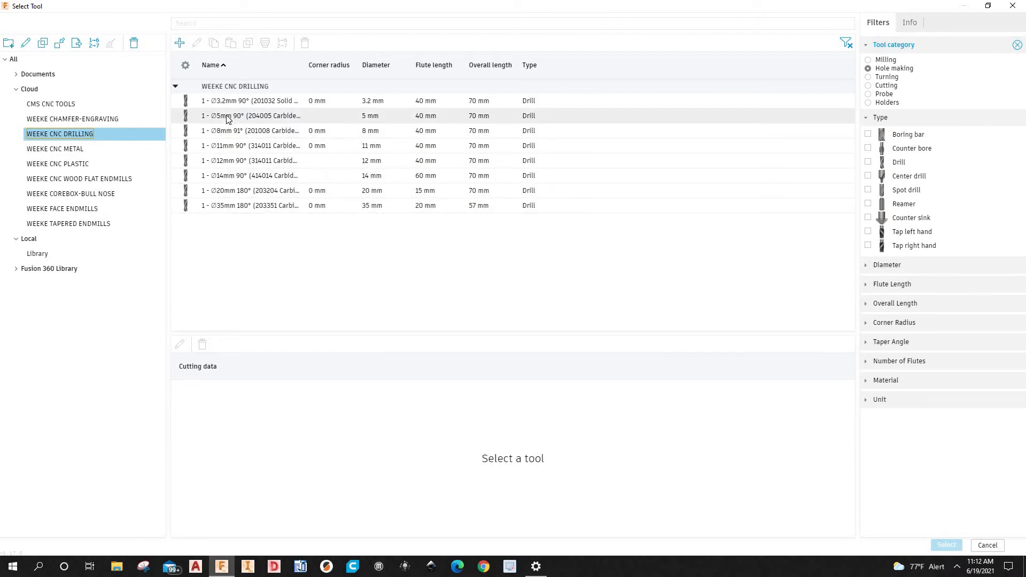
pyautogui.click(243, 118)
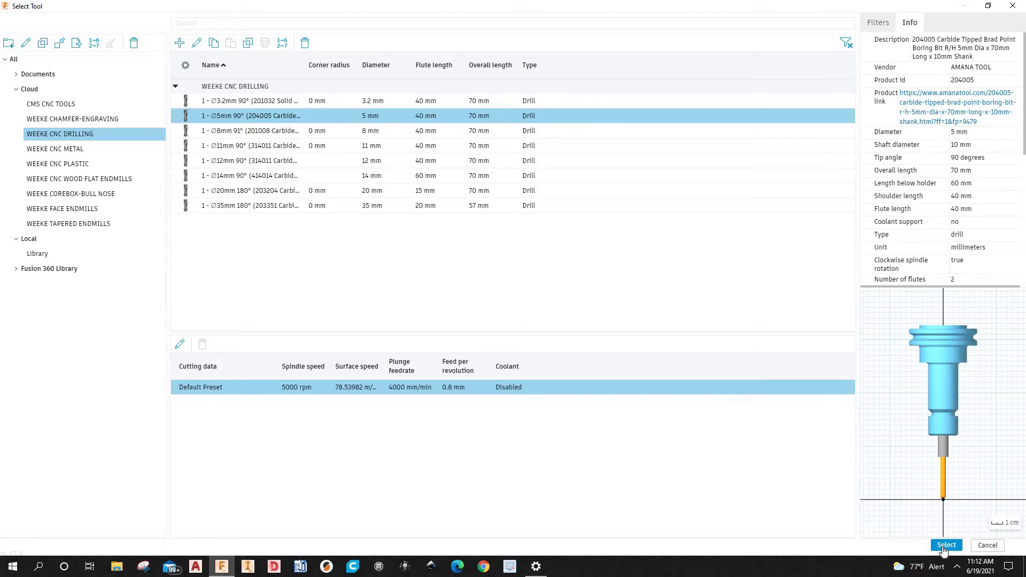
pyautogui.click(946, 545)
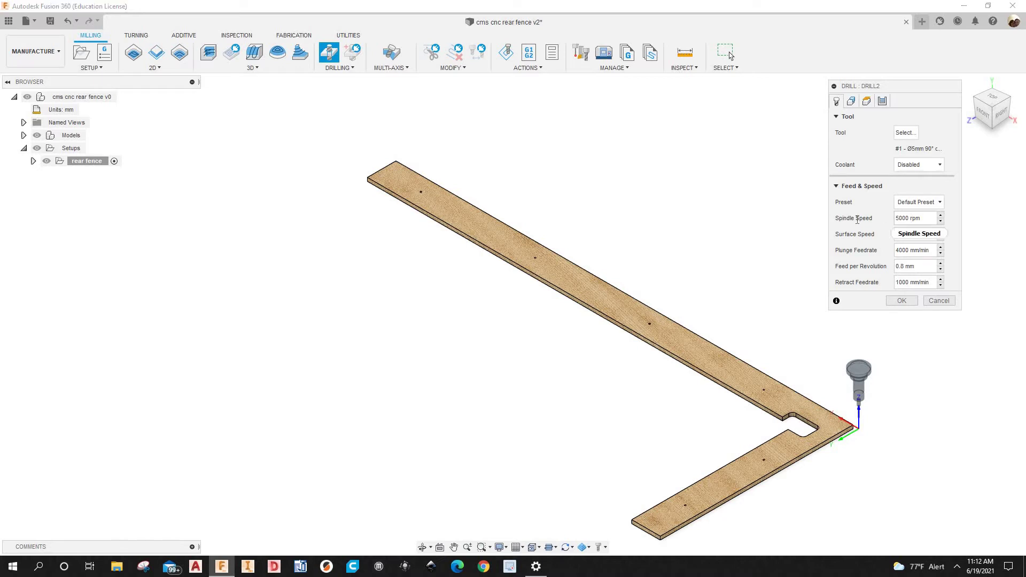
pyautogui.hotkey('shift', 'Home')
pyautogui.write('7500')
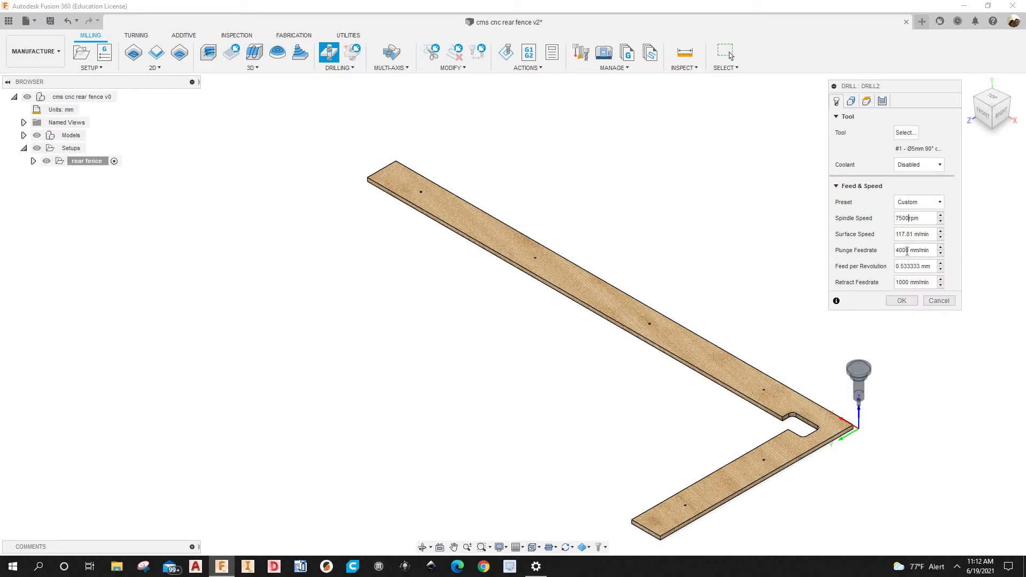
# Step: Select the two hole faces on the fence's short arm as drilling geometry, starting from the free end
pyautogui.click(852, 101)
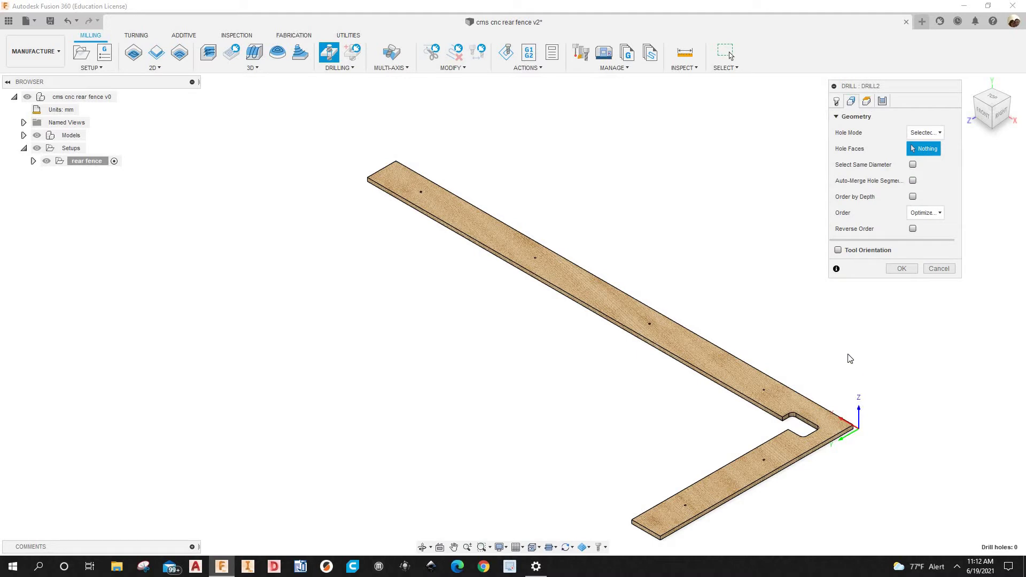
pyautogui.moveTo(783, 326); pyautogui.dragTo(751, 298, button='middle')
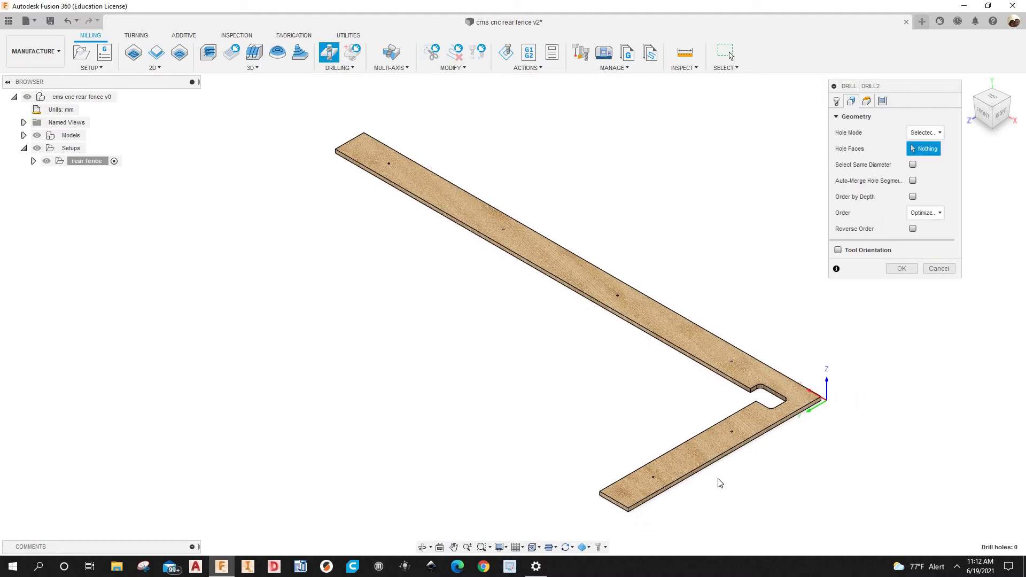
pyautogui.scroll(10, 719, 483)
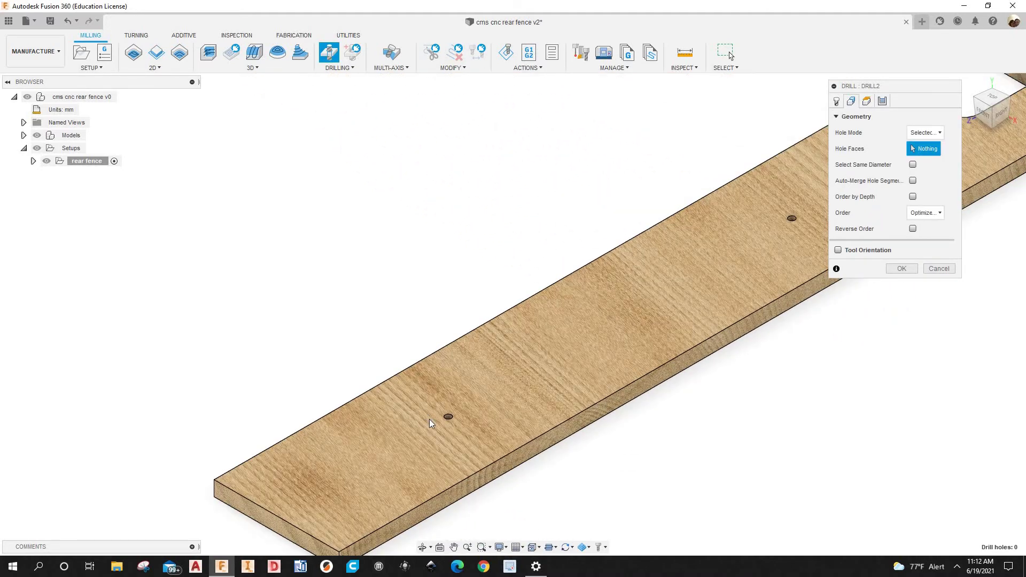
pyautogui.scroll(4, 432, 421)
pyautogui.click(433, 423)
pyautogui.scroll(-5, 639, 342)
pyautogui.scroll(-3, 639, 343)
pyautogui.scroll(6, 620, 345)
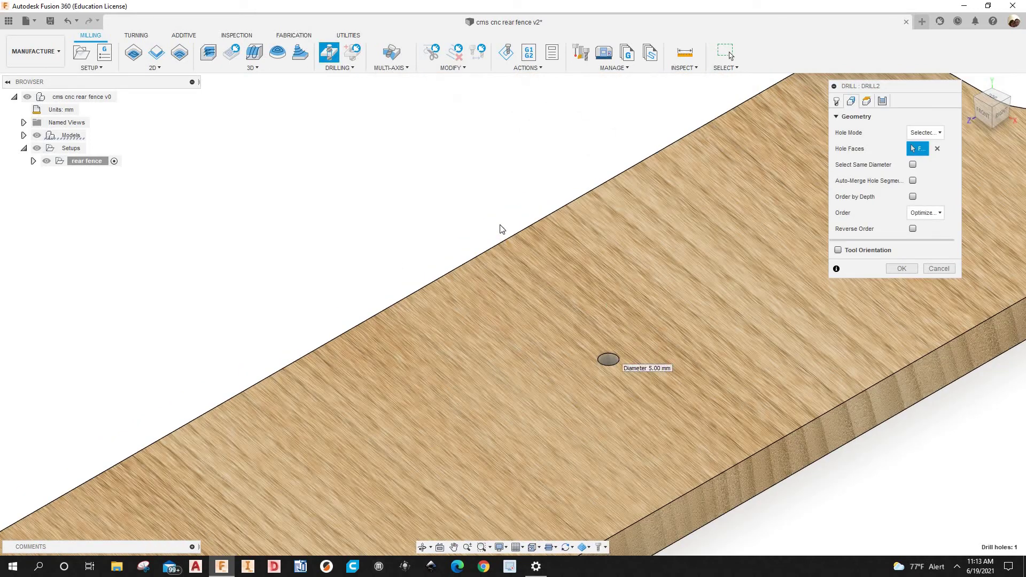
pyautogui.click(608, 359)
# Step: Add the two holes of the long arm nearest the corner to the drill selection
pyautogui.scroll(-5, 598, 310)
pyautogui.scroll(5, 614, 285)
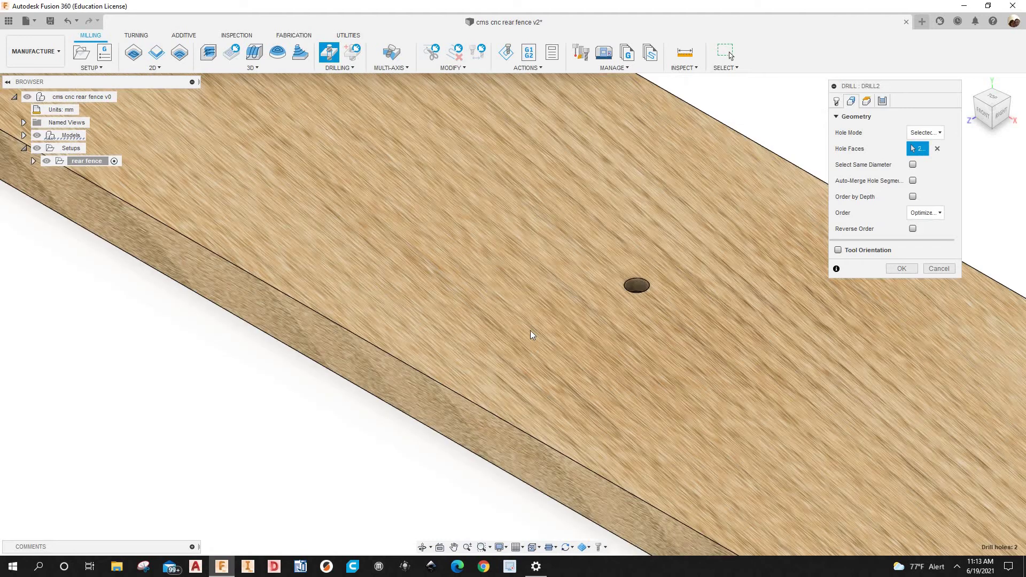
pyautogui.click(623, 285)
pyautogui.scroll(-5, 534, 310)
pyautogui.scroll(2, 507, 274)
pyautogui.scroll(5, 329, 360)
pyautogui.click(343, 361)
# Step: Add the two remaining holes towards the long arm's free end to the drill selection
pyautogui.scroll(-5, 458, 179)
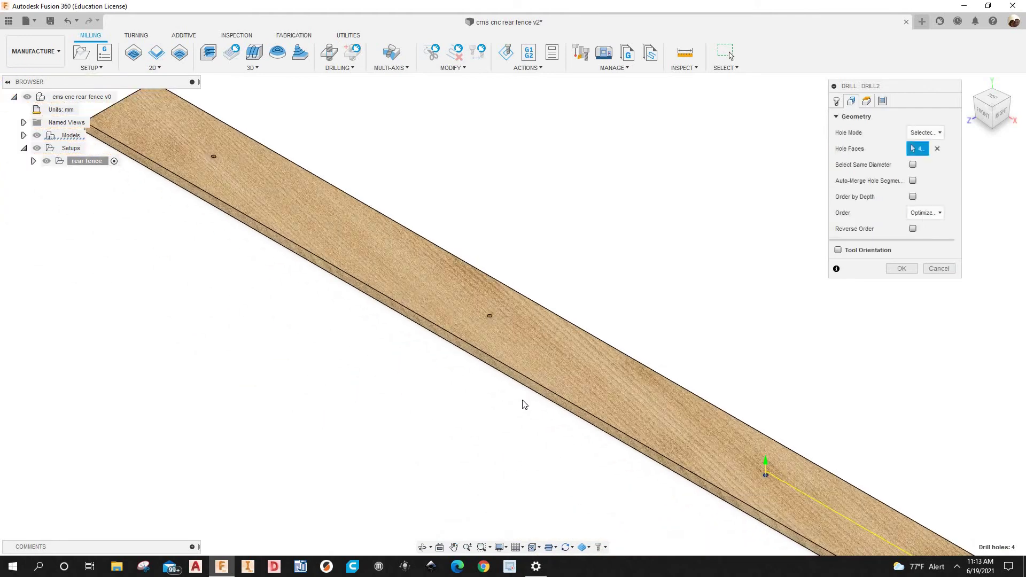
pyautogui.scroll(5, 505, 324)
pyautogui.click(505, 326)
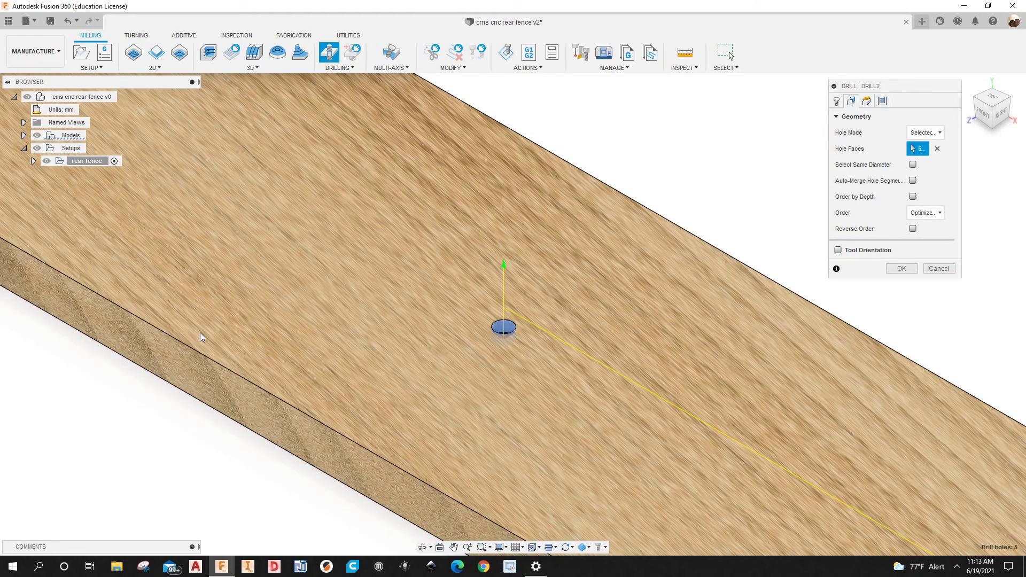
pyautogui.scroll(-6, 366, 347)
pyautogui.scroll(2, 448, 437)
pyautogui.scroll(2, 449, 434)
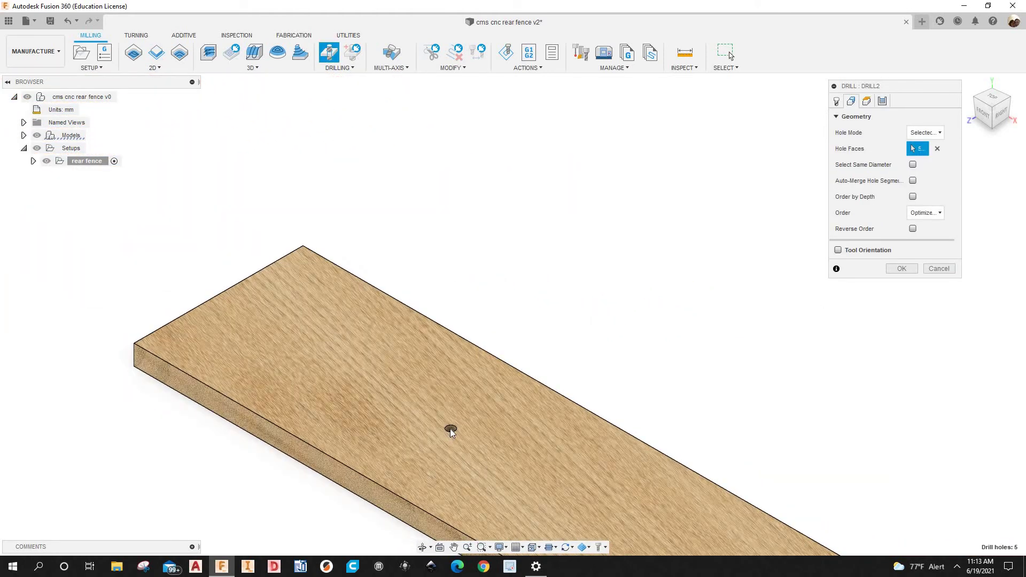
pyautogui.scroll(3, 450, 434)
pyautogui.click(450, 430)
pyautogui.scroll(-4, 752, 218)
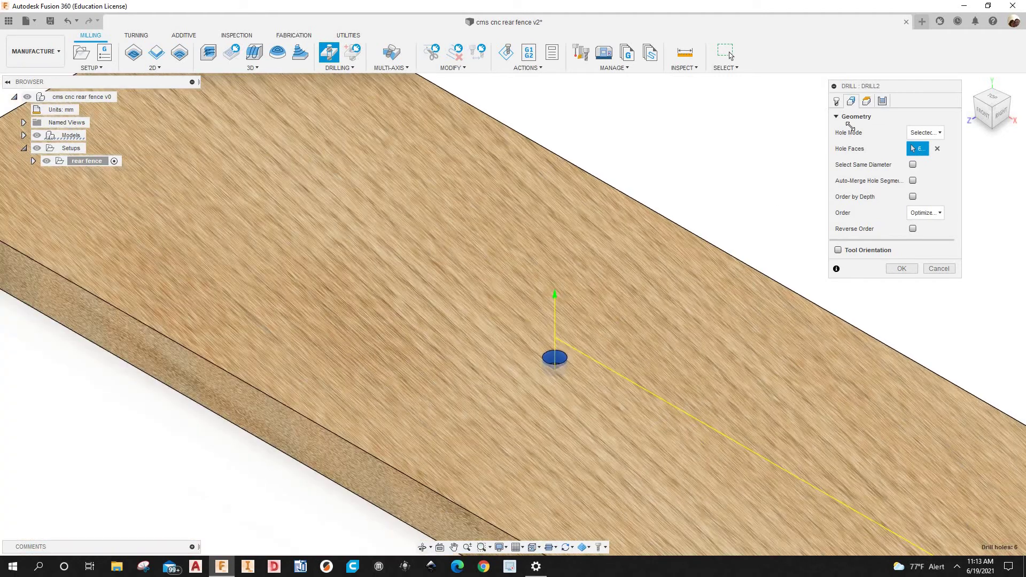
# Step: Set the drilling order of the holes to Order selected
pyautogui.scroll(-1, 796, 195)
pyautogui.moveTo(806, 201); pyautogui.dragTo(566, 238, button='middle')
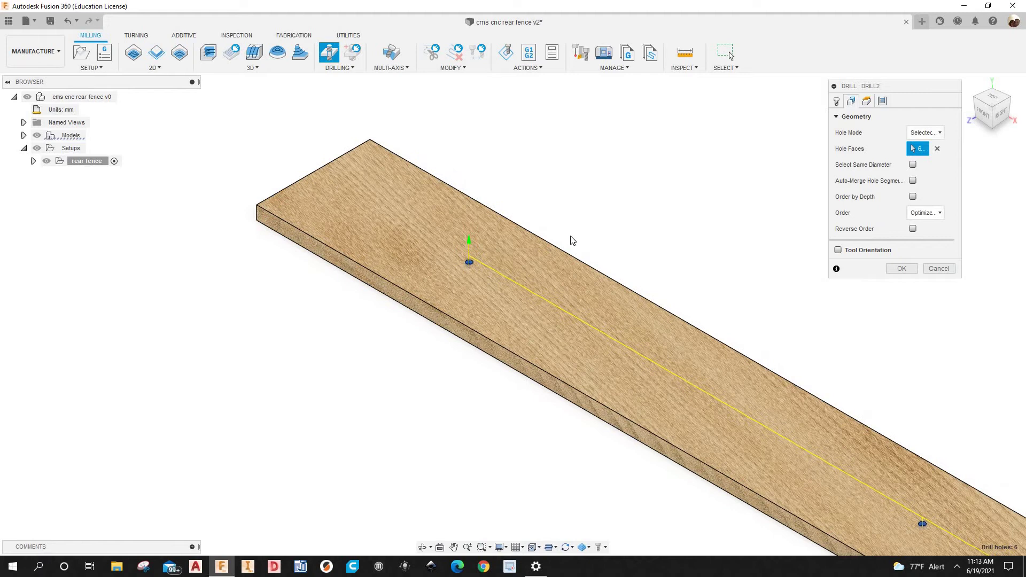
pyautogui.moveTo(720, 219); pyautogui.dragTo(591, 235, button='middle')
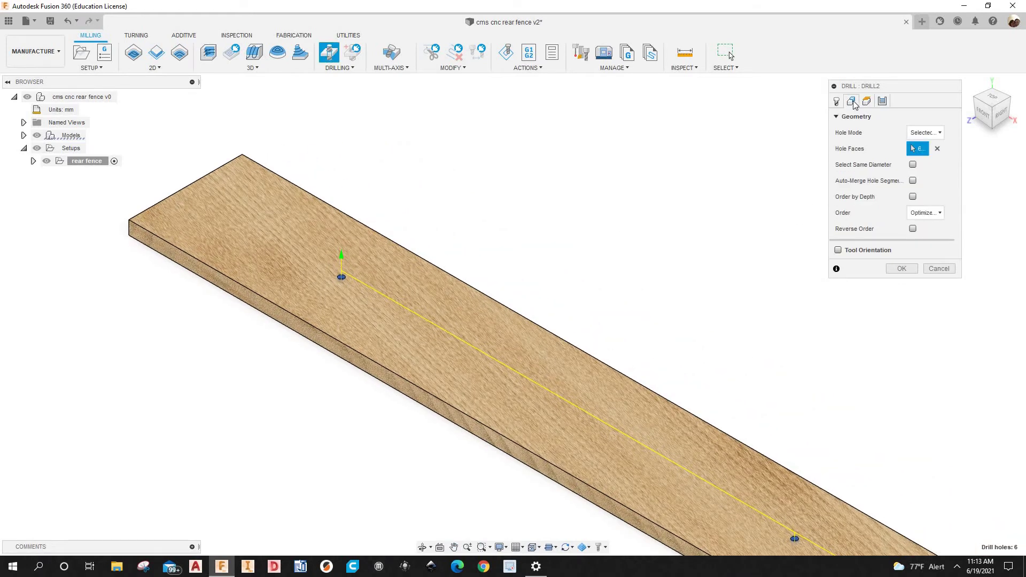
pyautogui.click(934, 215)
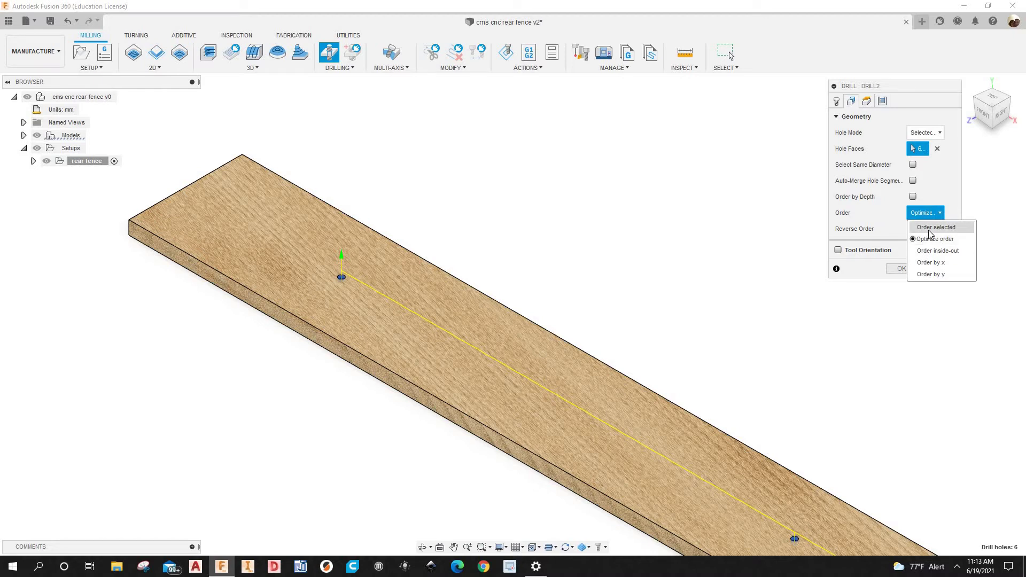
pyautogui.click(930, 229)
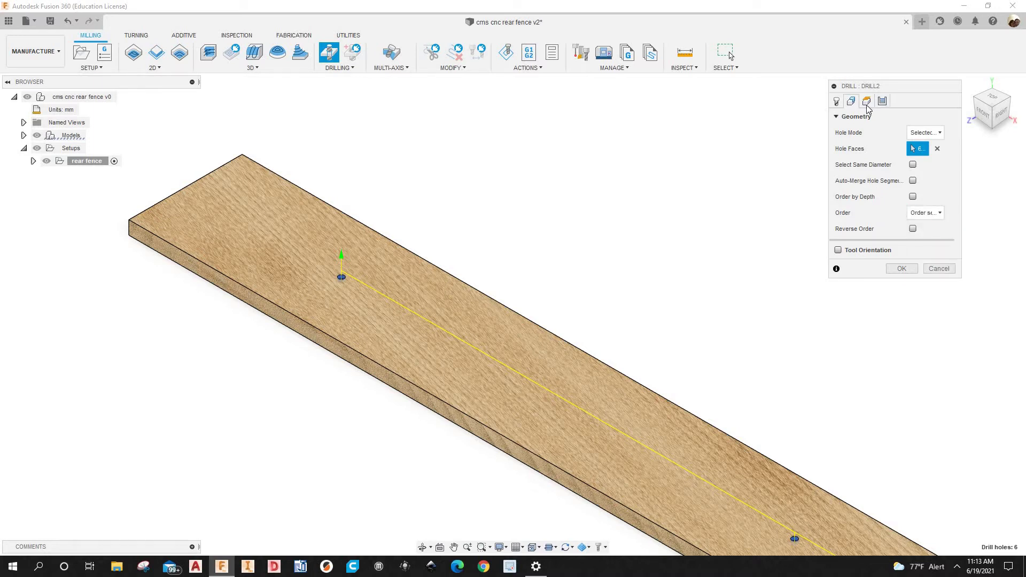
# Step: Review the drill operation's height settings and cycle type
pyautogui.click(867, 107)
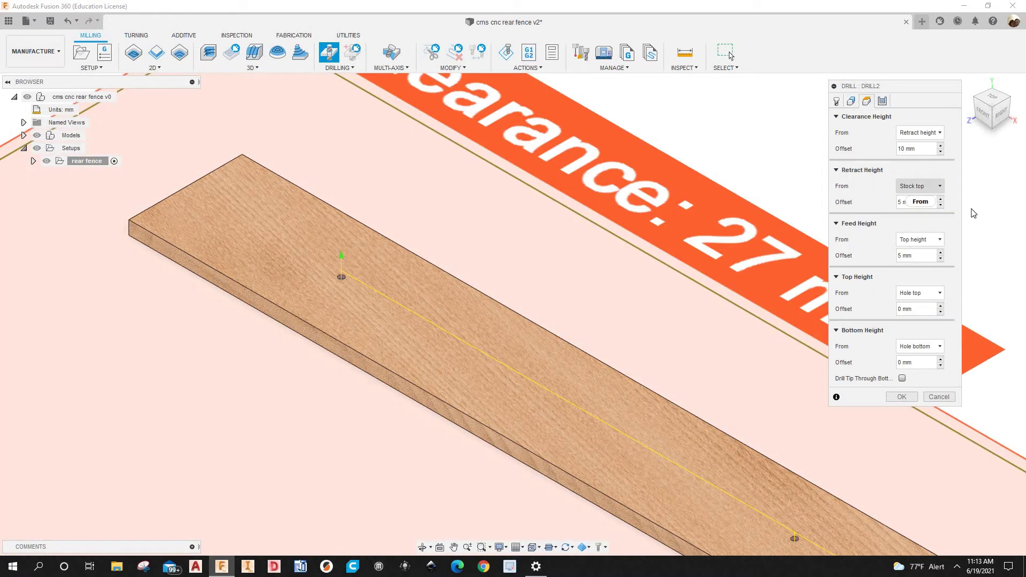
pyautogui.scroll(-6, 803, 263)
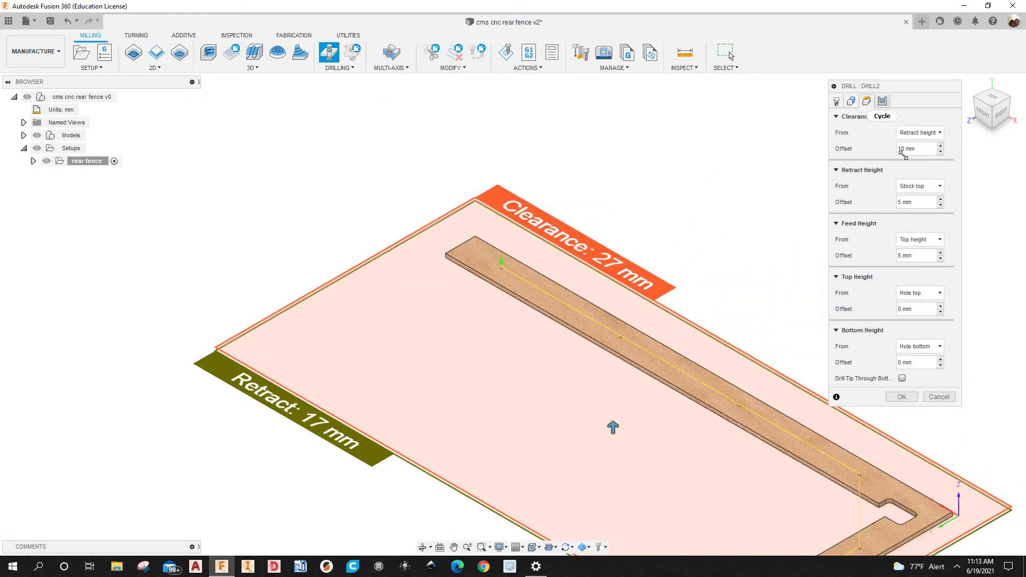
pyautogui.click(866, 101)
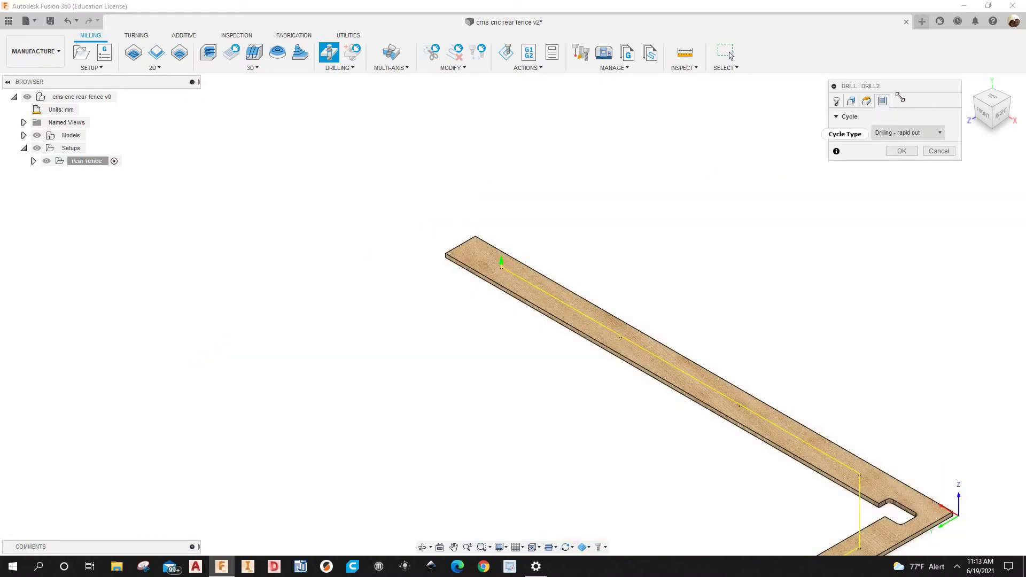
# Step: Examine the drilling sequence path across the holes on both arms of the fence
pyautogui.click(852, 101)
pyautogui.scroll(5, 760, 312)
pyautogui.scroll(-3, 705, 211)
pyautogui.scroll(-3, 708, 239)
pyautogui.scroll(1, 696, 222)
pyautogui.scroll(-2, 690, 235)
pyautogui.scroll(4, 648, 378)
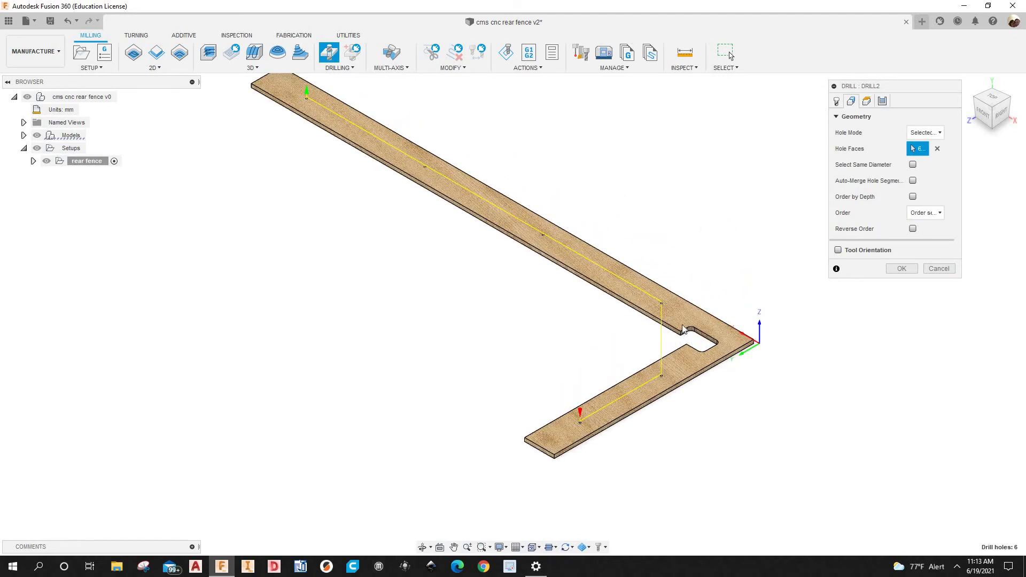
pyautogui.scroll(-4, 683, 330)
pyautogui.scroll(5, 684, 312)
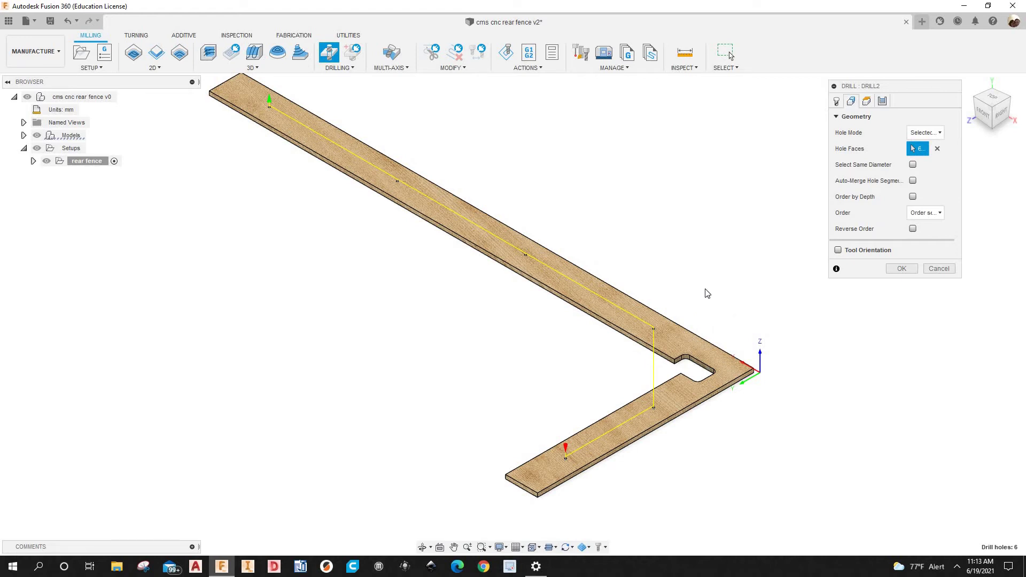
pyautogui.scroll(-2, 704, 291)
pyautogui.scroll(-2, 684, 320)
pyautogui.scroll(1, 620, 401)
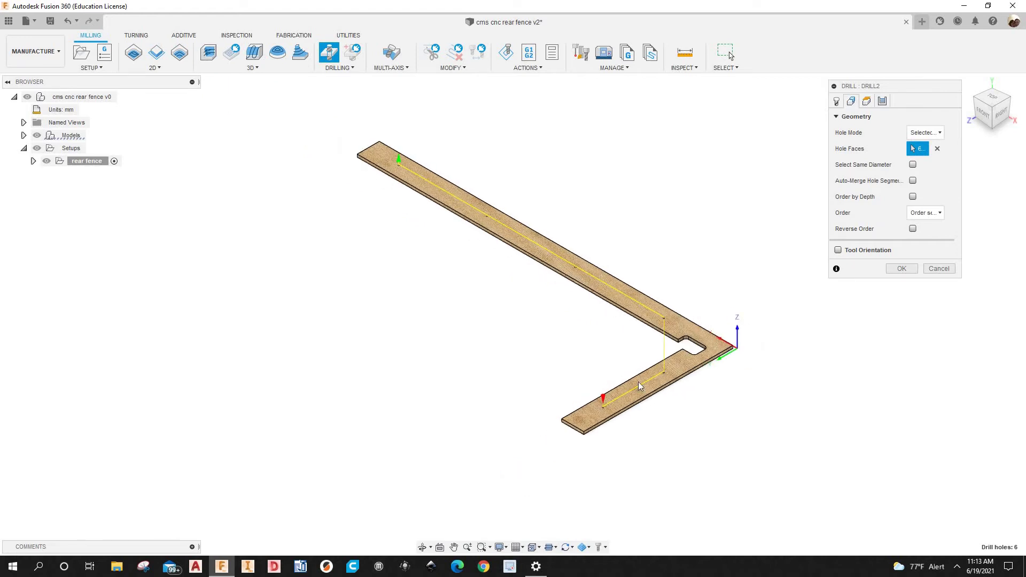
pyautogui.scroll(2, 690, 373)
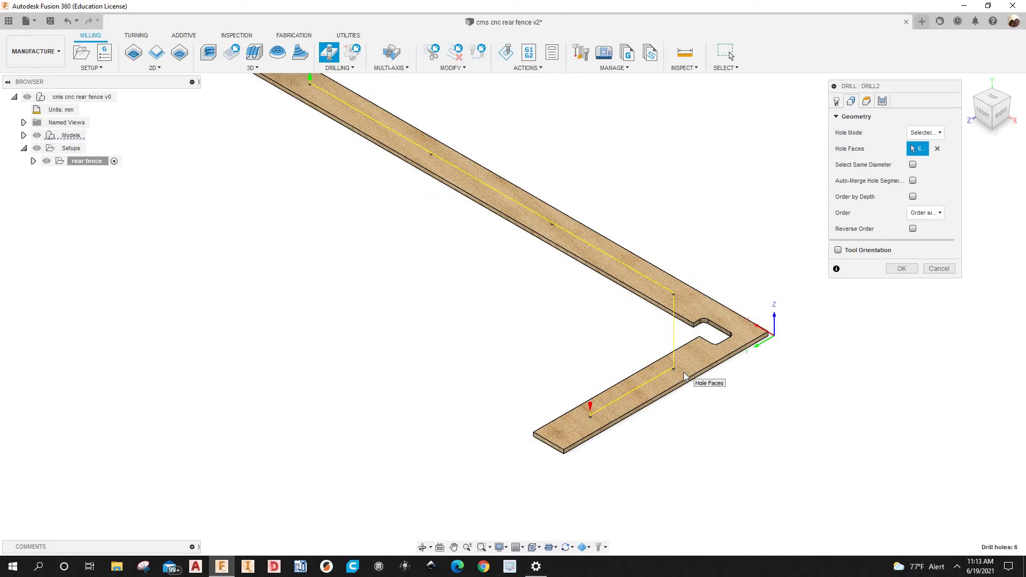
pyautogui.scroll(3, 689, 376)
pyautogui.scroll(-3, 775, 375)
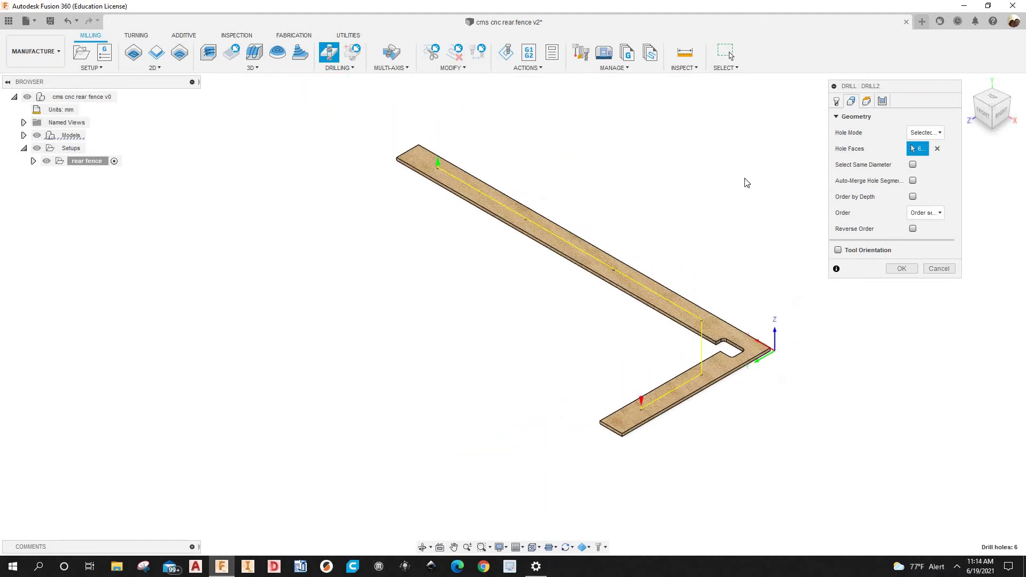
# Step: Replace the hole selection with the single hole near the short arm's free end and enable Select Same Diameter
pyautogui.click(938, 149)
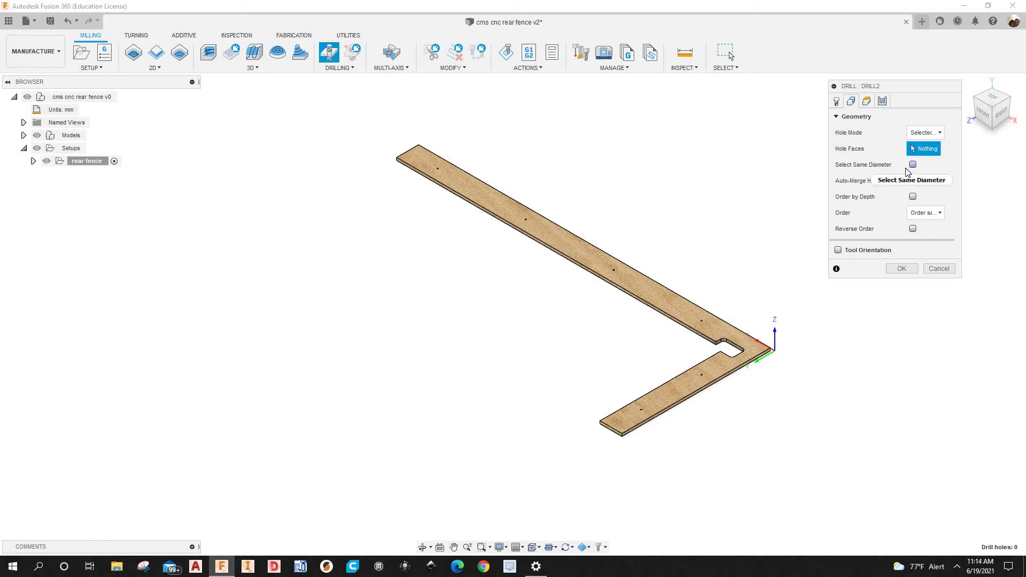
pyautogui.scroll(10, 650, 421)
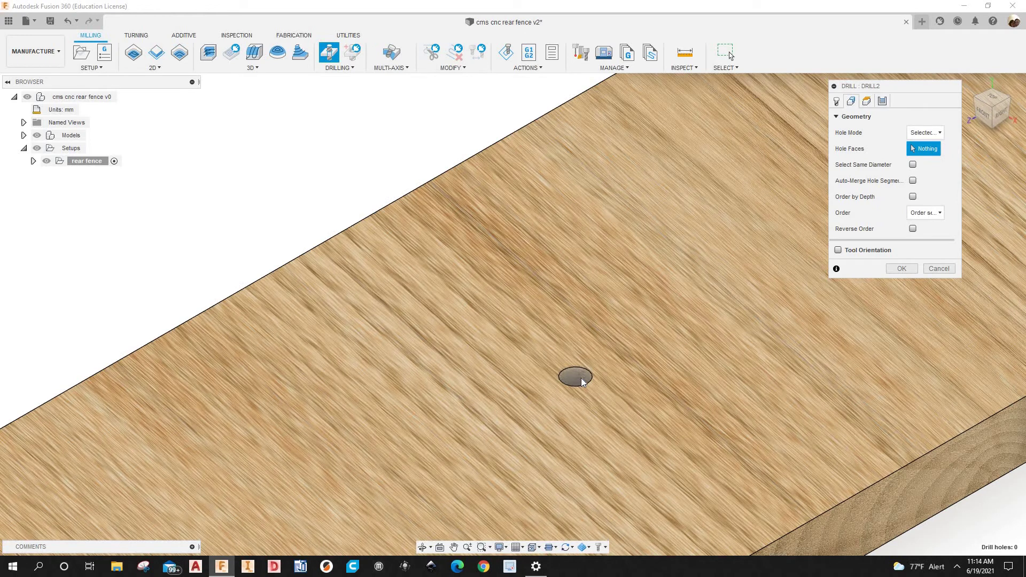
pyautogui.click(581, 374)
pyautogui.scroll(-10, 582, 247)
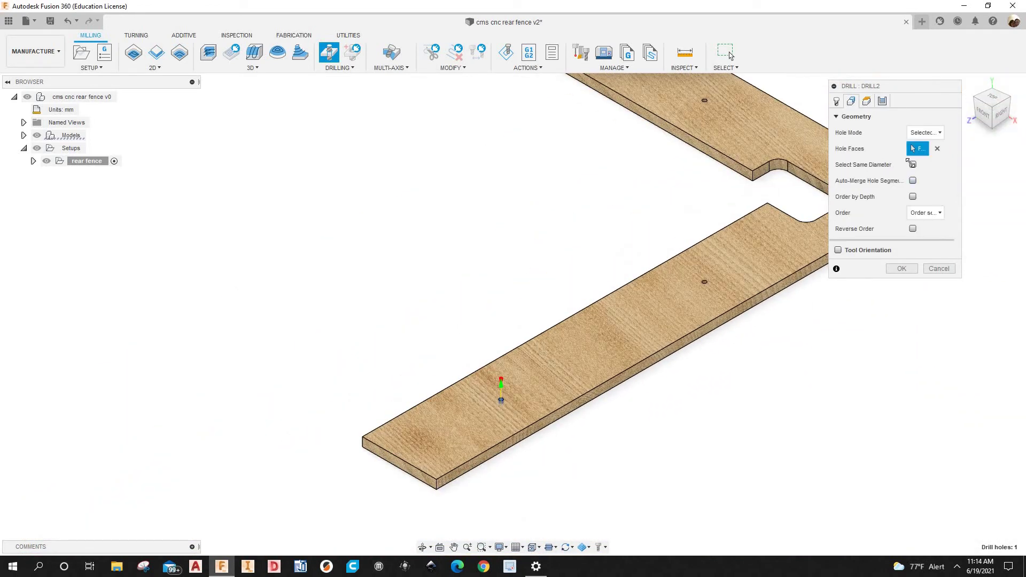
pyautogui.scroll(-2, 550, 228)
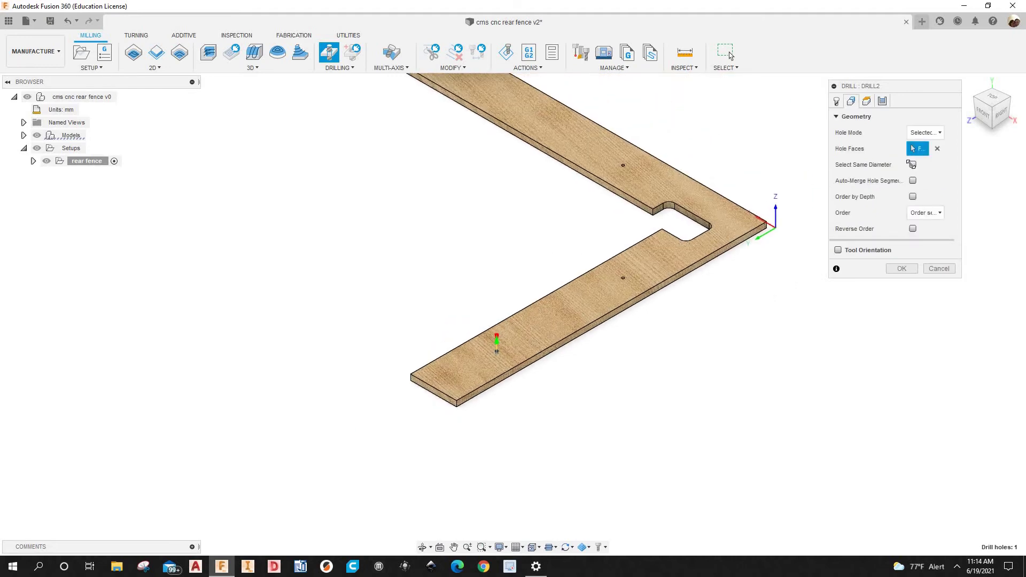
pyautogui.click(912, 164)
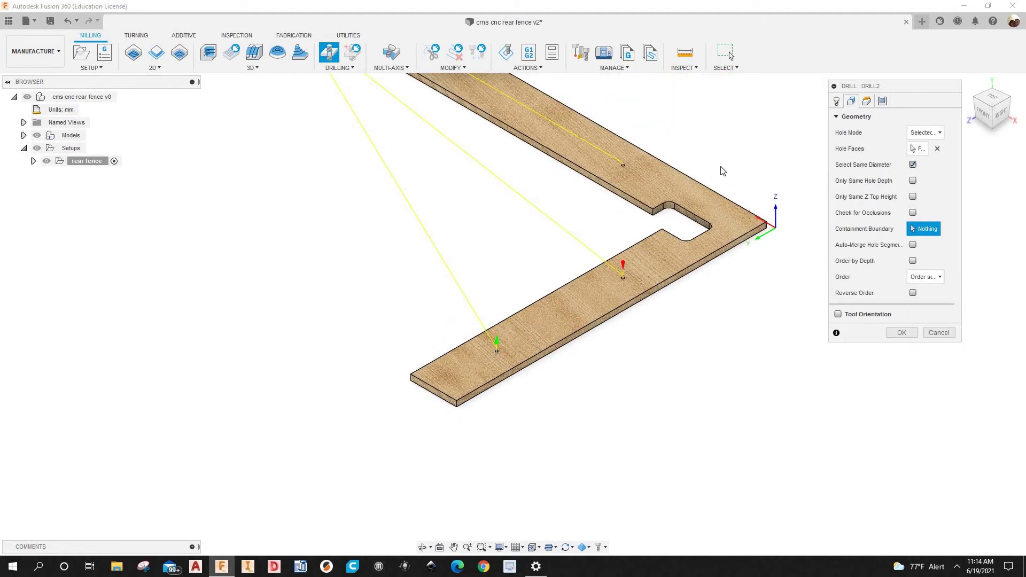
# Step: Examine the drilling path across both arms of the fence produced by the same-diameter selection
pyautogui.scroll(-5, 710, 150)
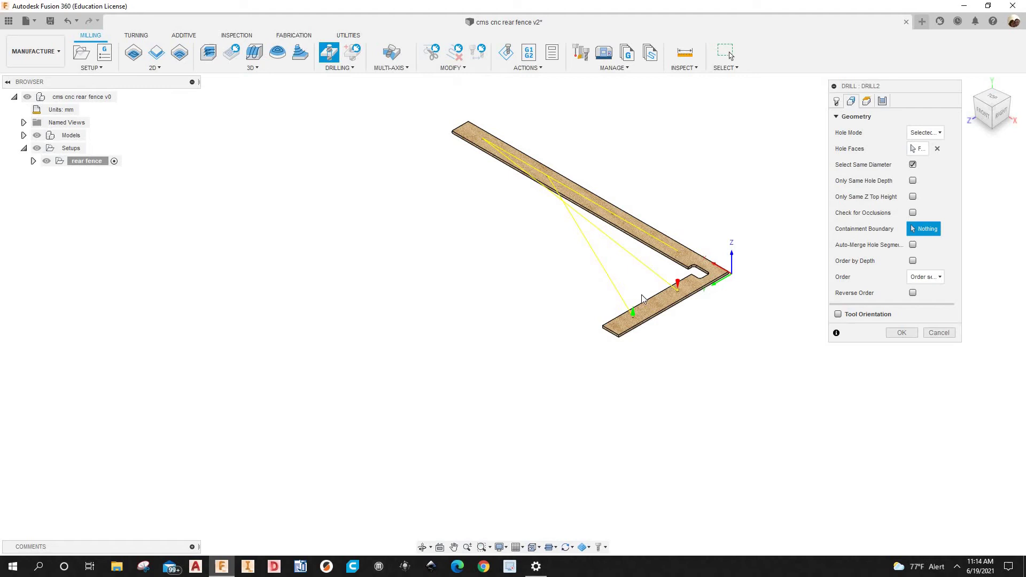
pyautogui.scroll(5, 592, 315)
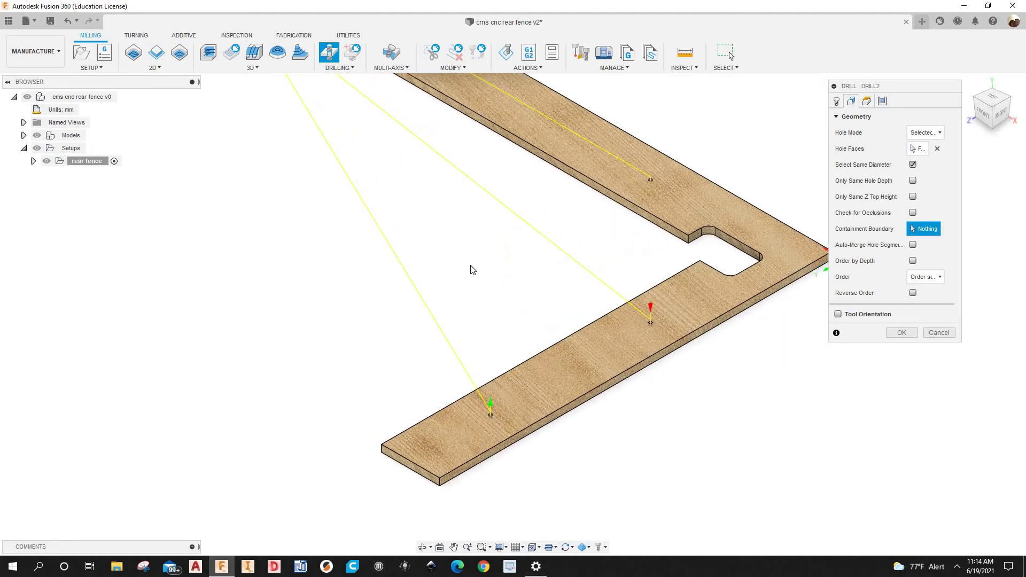
pyautogui.scroll(-3, 476, 265)
pyautogui.scroll(4, 534, 283)
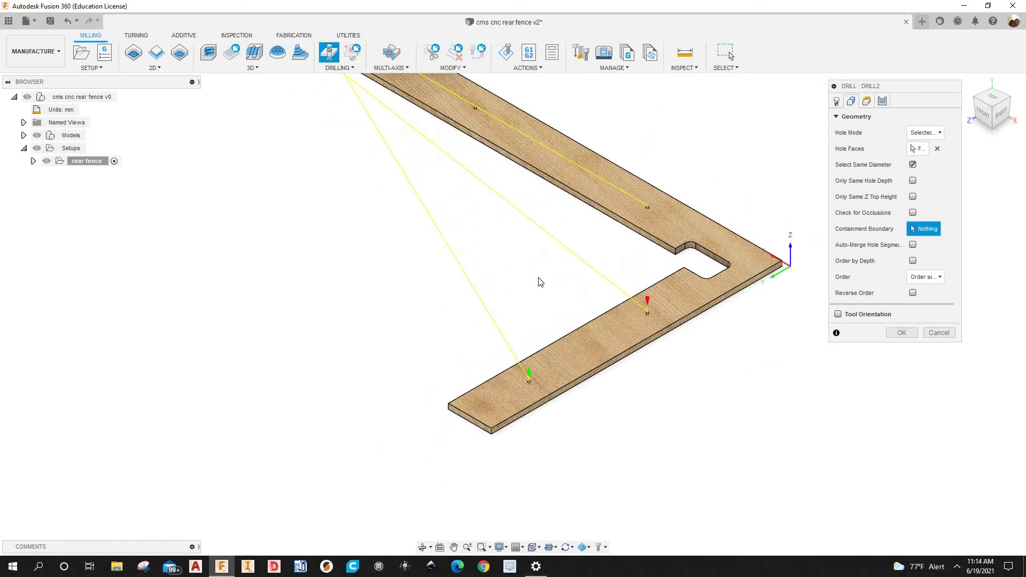
pyautogui.scroll(-4, 526, 293)
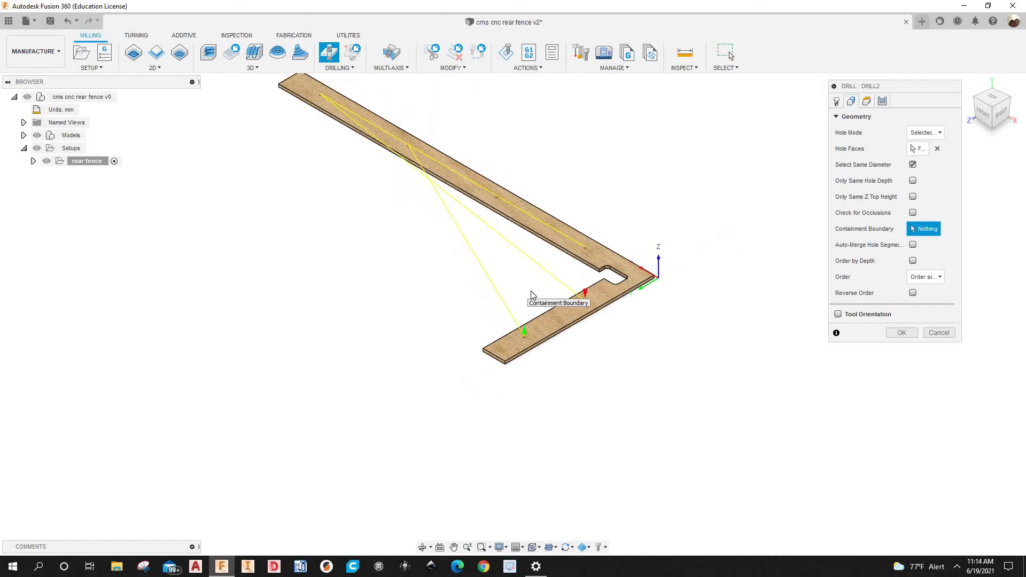
pyautogui.scroll(4, 566, 299)
pyautogui.scroll(-1, 568, 301)
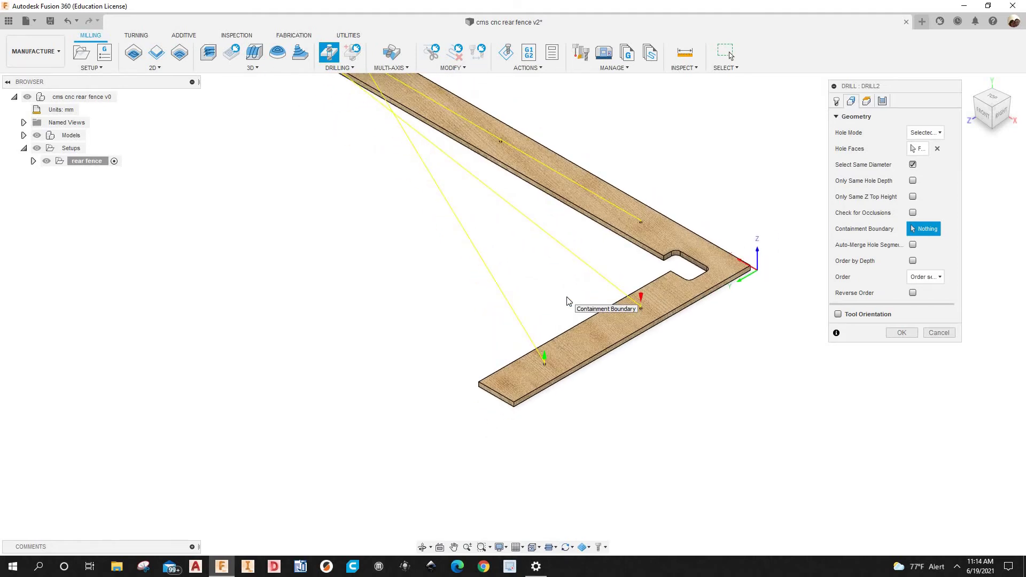
pyautogui.scroll(-2, 566, 298)
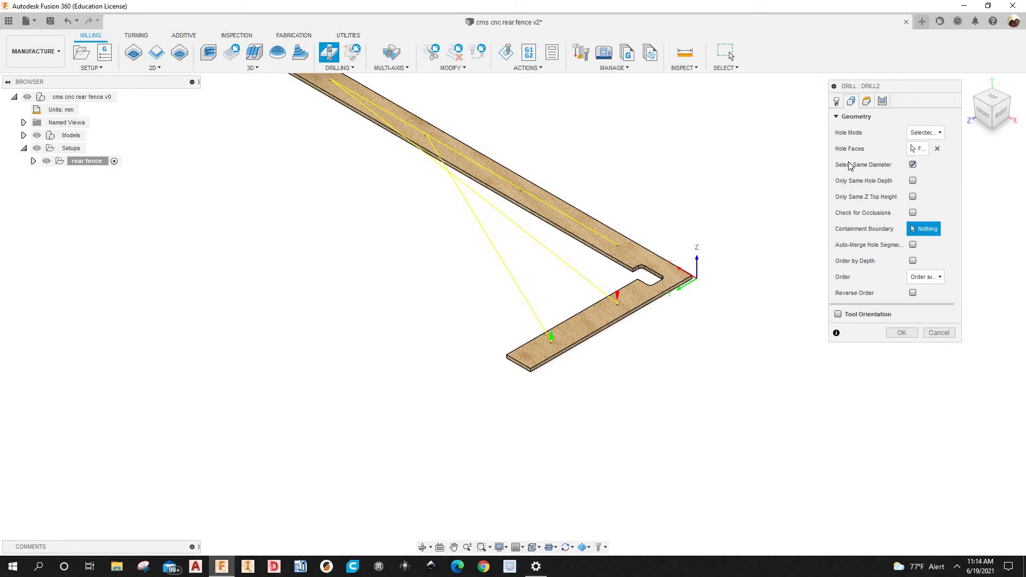
pyautogui.scroll(2, 605, 346)
pyautogui.scroll(2, 605, 346)
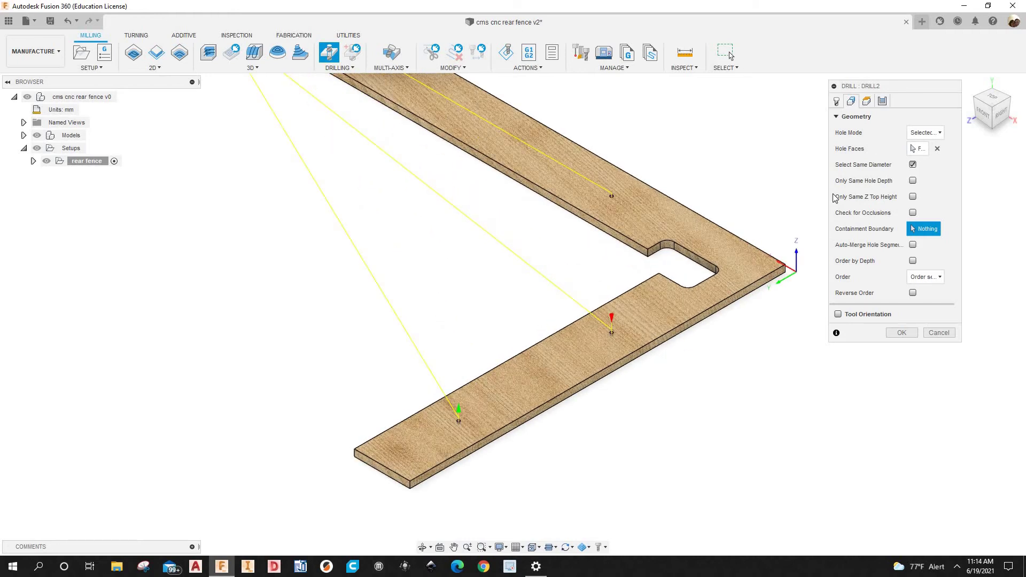
pyautogui.scroll(-5, 764, 267)
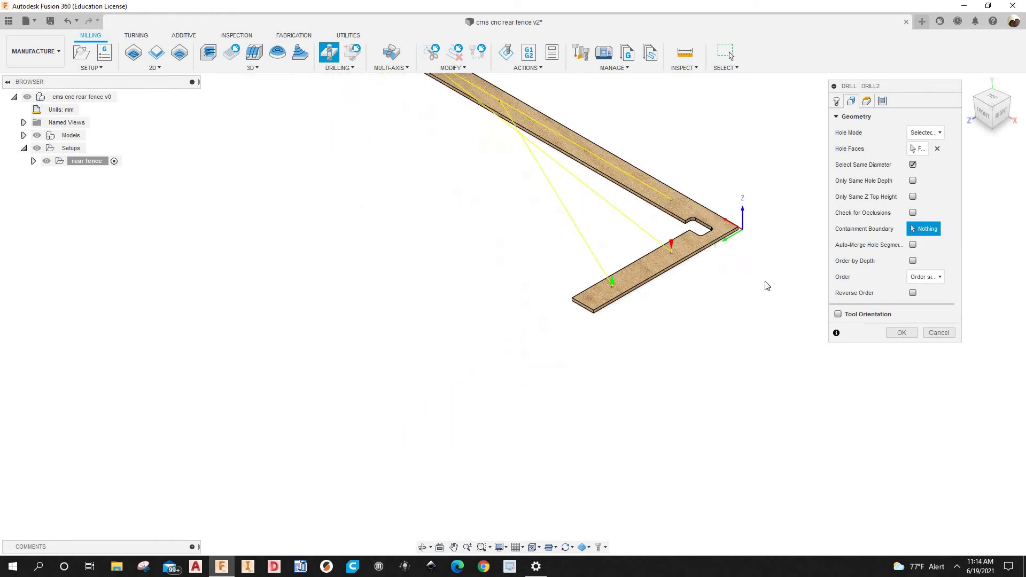
# Step: Accept the drill operation and rename it "5mm holes"
pyautogui.click(901, 333)
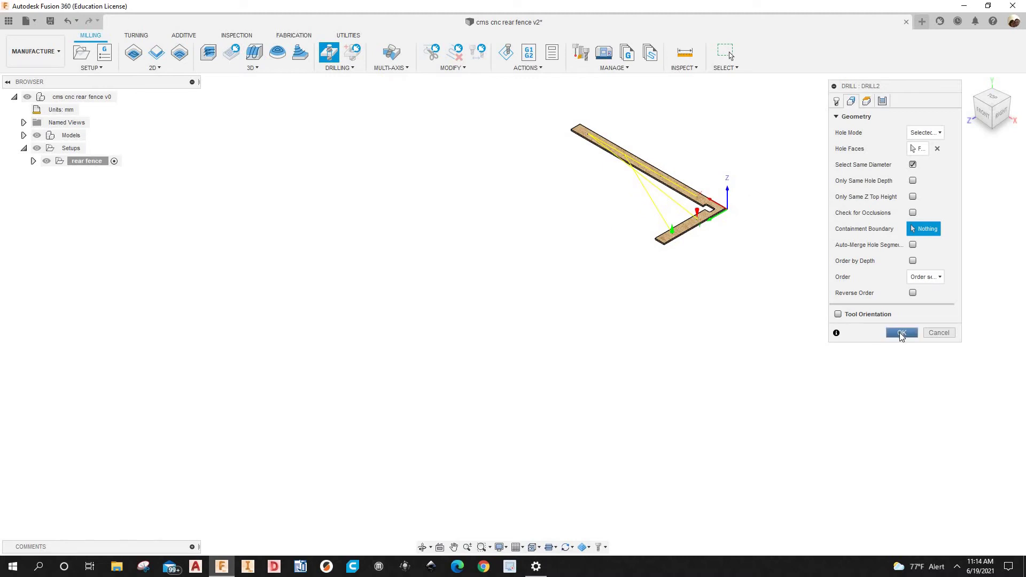
pyautogui.scroll(5, 728, 255)
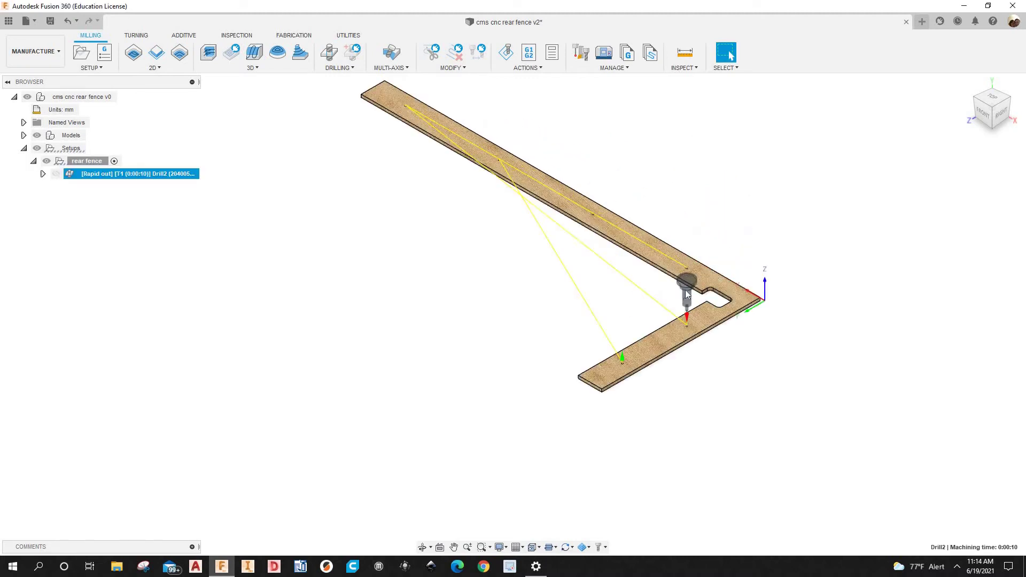
pyautogui.scroll(-5, 742, 268)
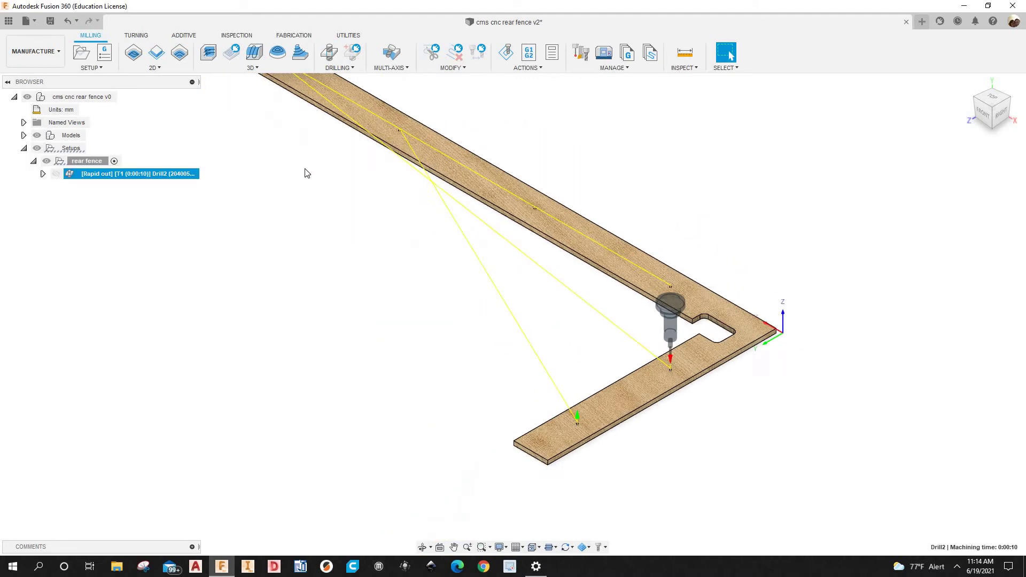
pyautogui.doubleClick(136, 174)
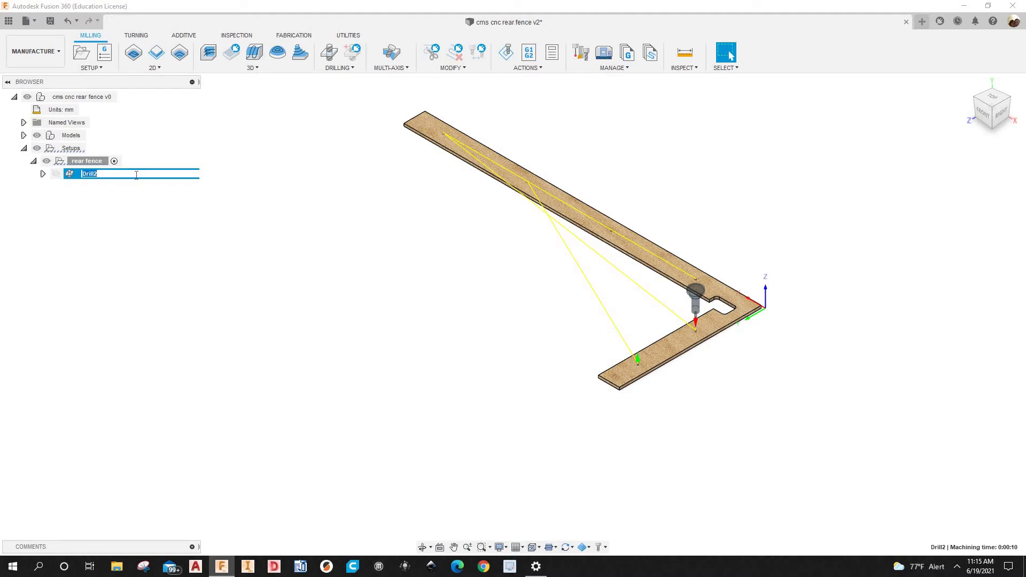
pyautogui.write('5mm holes')
pyautogui.press('Return')
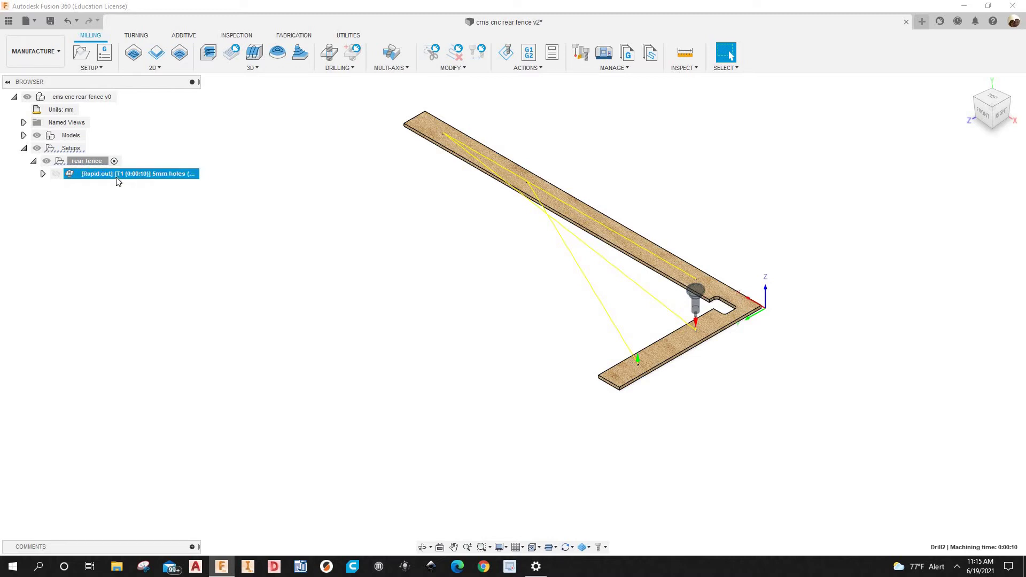
# Step: Simulate the 5mm holes operation and follow the drill across the stock and along the long arm
pyautogui.rightClick(117, 178)
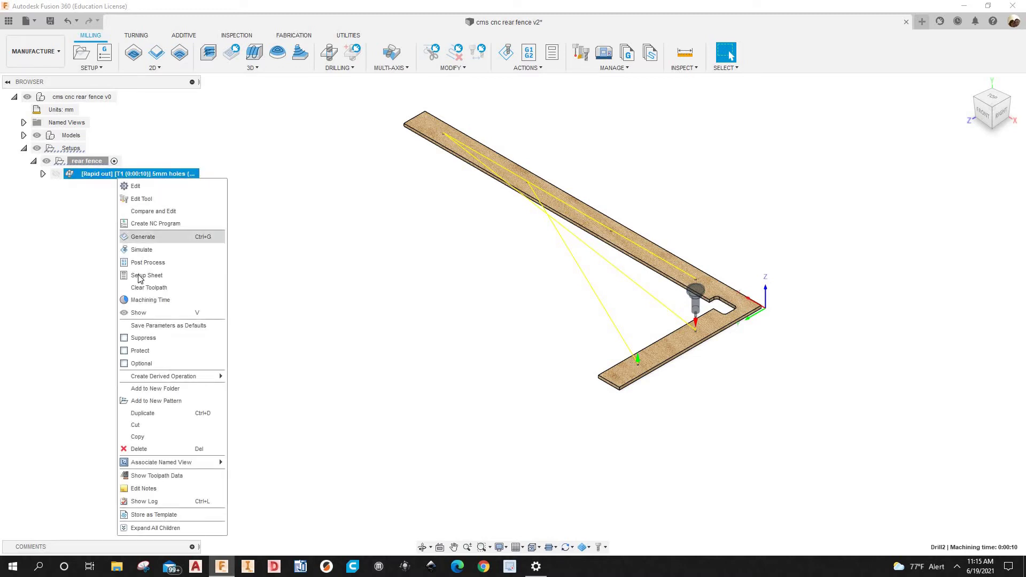
pyautogui.click(141, 249)
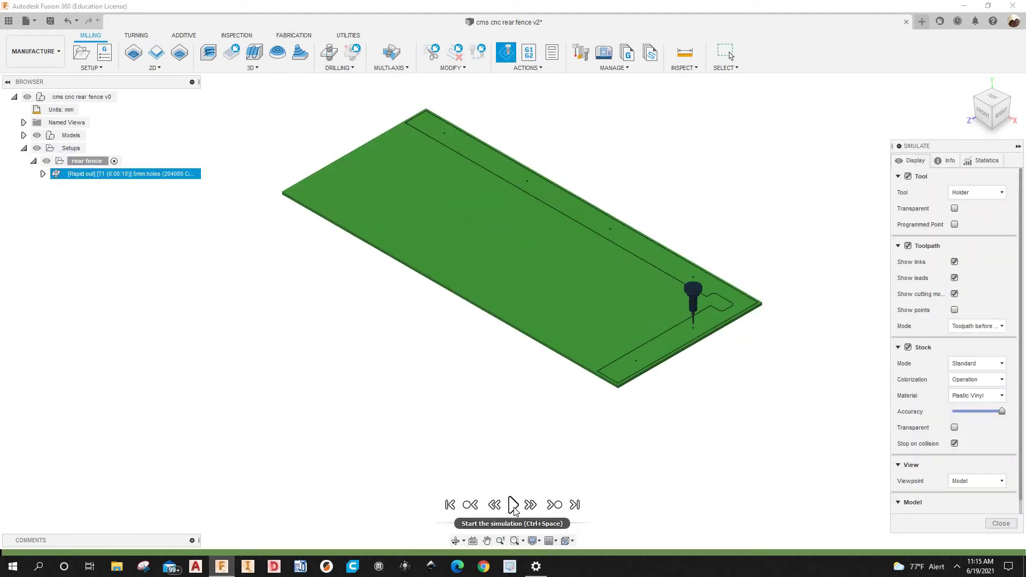
pyautogui.hotkey('ctrl', 'space')
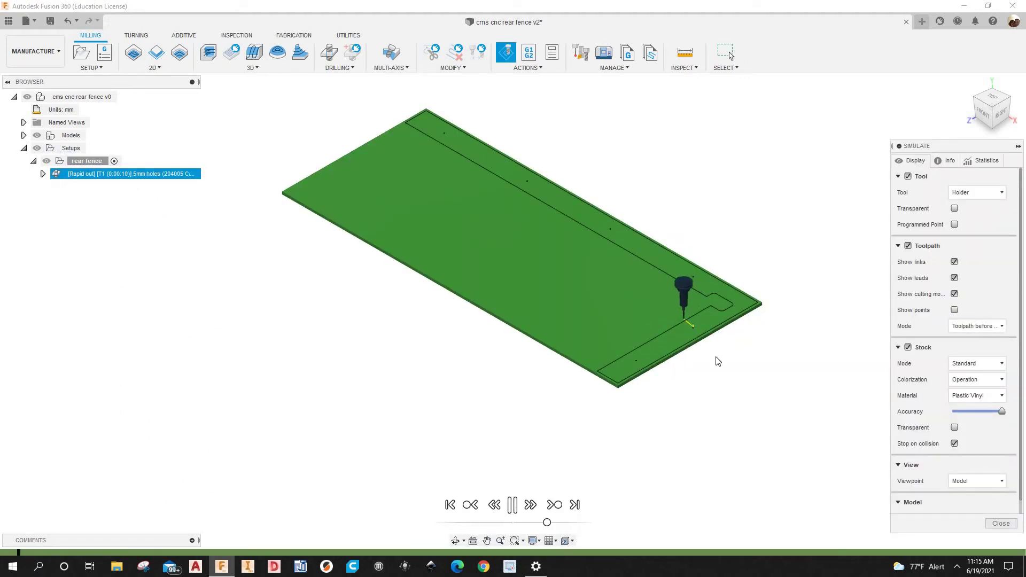
pyautogui.scroll(3, 683, 403)
pyautogui.scroll(1, 680, 409)
pyautogui.scroll(-3, 682, 410)
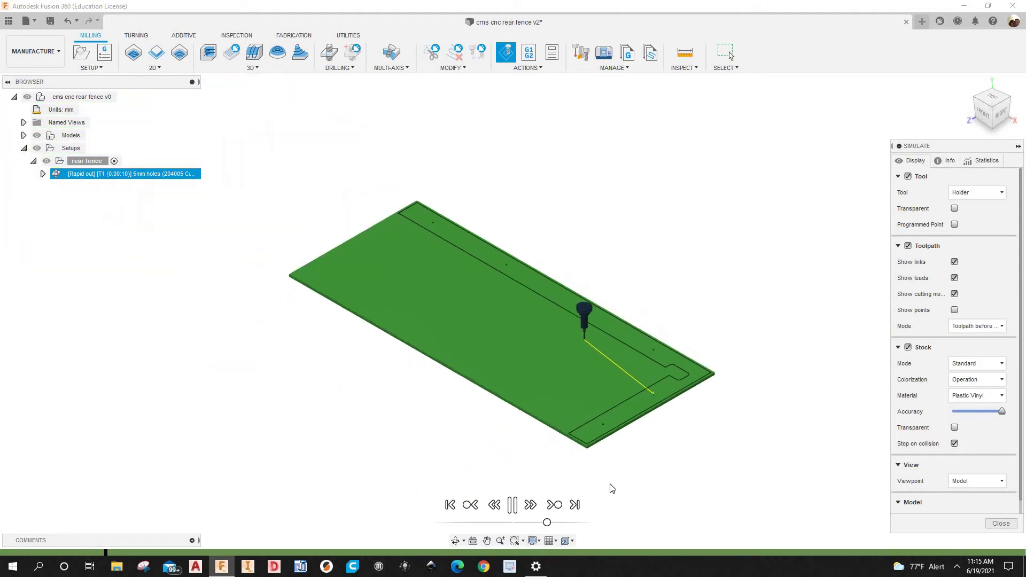
pyautogui.scroll(1, 557, 531)
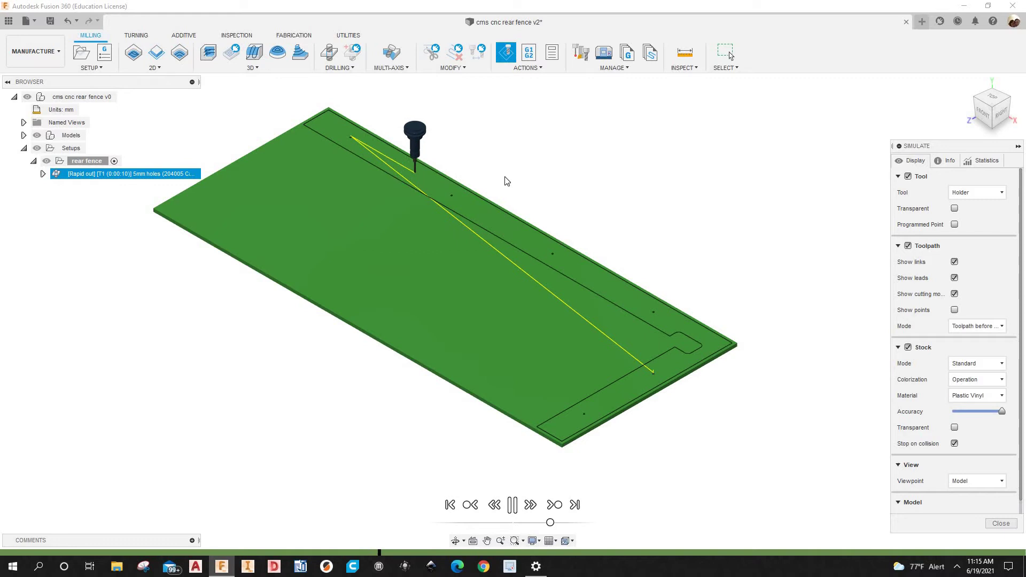
pyautogui.scroll(5, 569, 236)
pyautogui.scroll(-3, 711, 374)
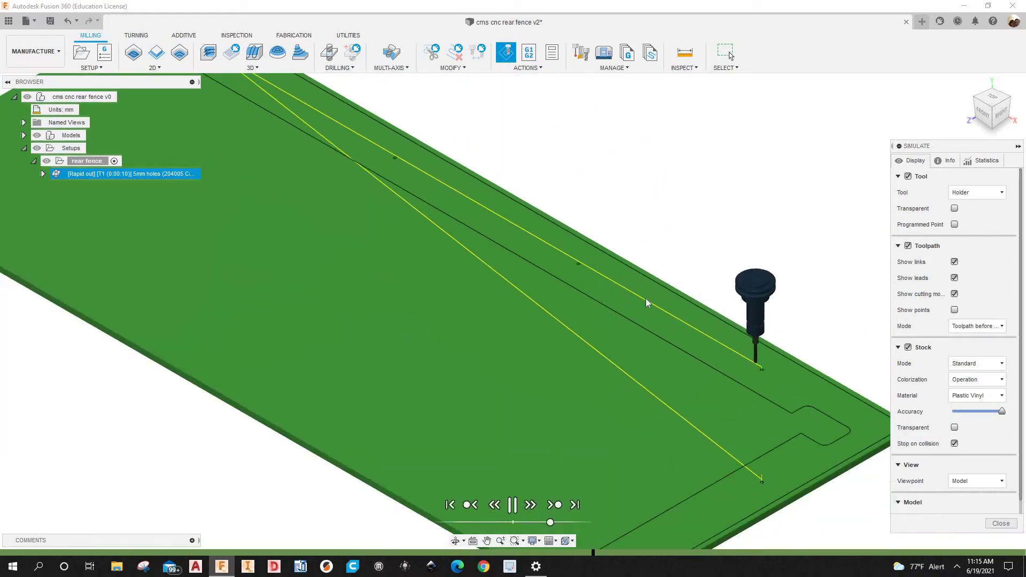
# Step: Examine up close how the simulated drill cuts the last hole near the short arm's free end
pyautogui.scroll(5, 389, 213)
pyautogui.scroll(-5, 562, 404)
pyautogui.scroll(2, 578, 377)
pyautogui.scroll(-2, 567, 428)
pyautogui.scroll(3, 542, 526)
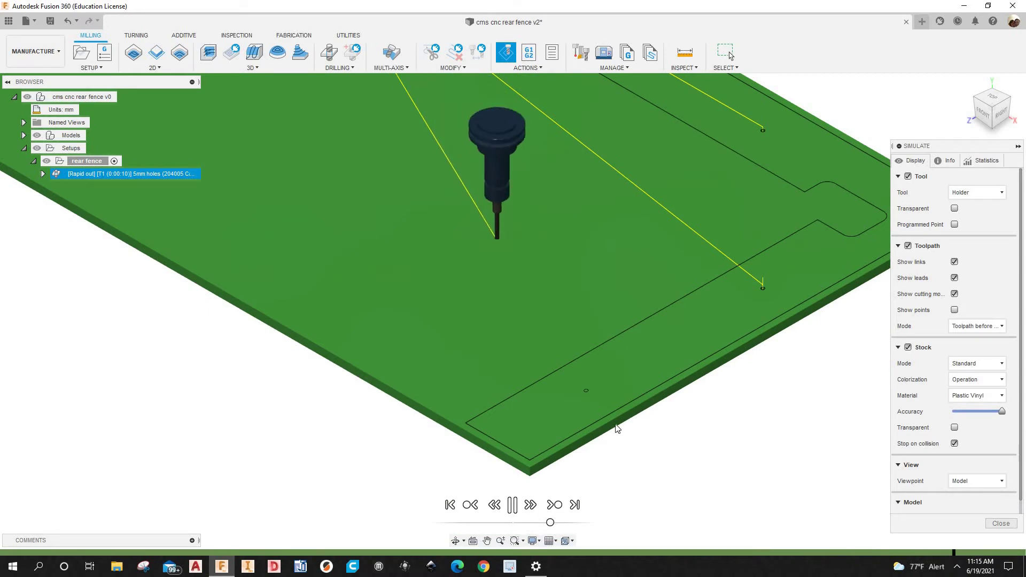
pyautogui.scroll(2, 616, 428)
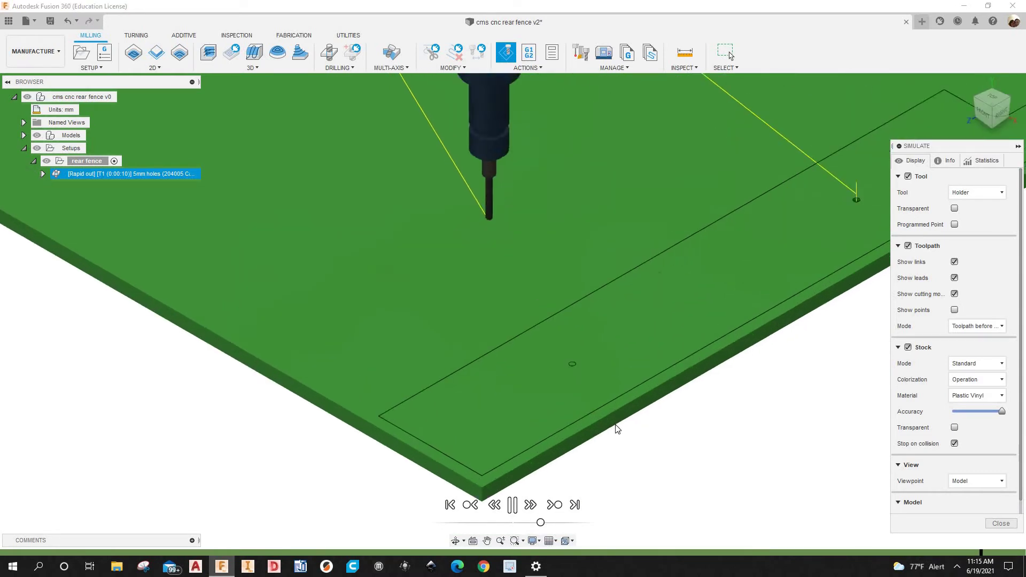
pyautogui.scroll(2, 617, 428)
pyautogui.scroll(-3, 617, 428)
pyautogui.scroll(2, 618, 428)
pyautogui.scroll(4, 617, 428)
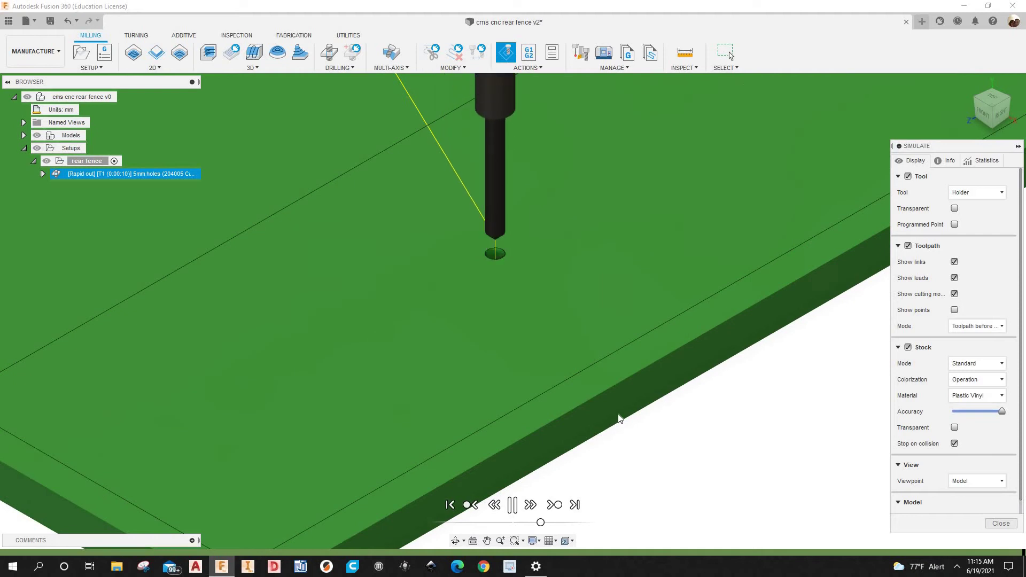
pyautogui.scroll(-5, 608, 377)
pyautogui.scroll(-3, 612, 267)
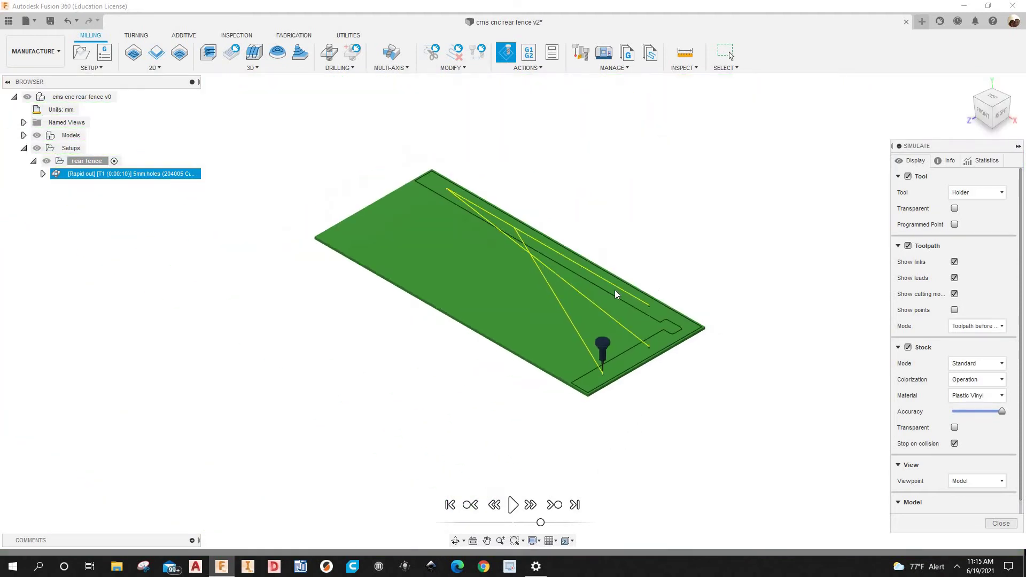
# Step: Inspect the drilled stock with the toolpath display off and back on, and close the simulation
pyautogui.scroll(3, 618, 289)
pyautogui.scroll(-2, 609, 339)
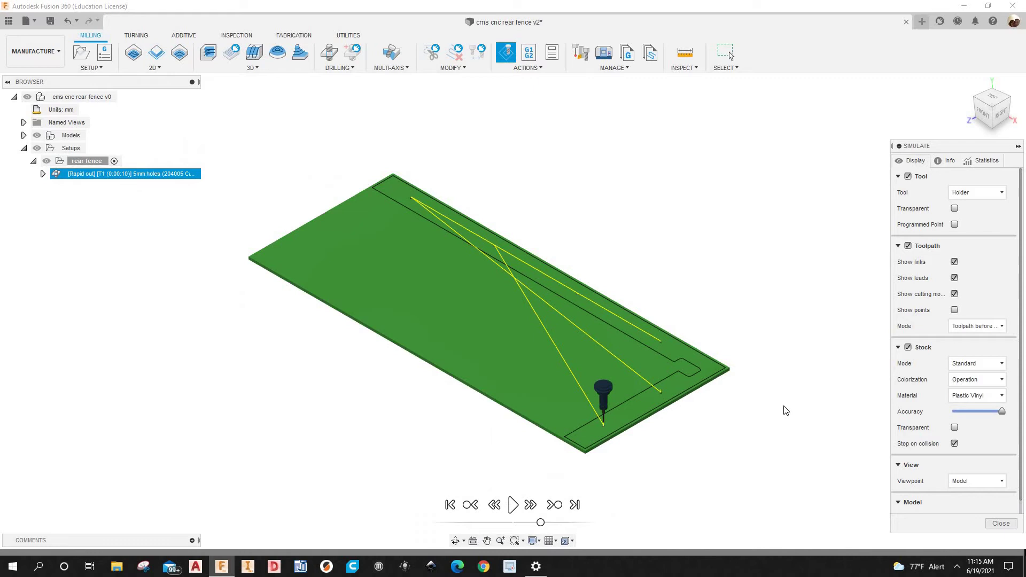
pyautogui.scroll(2, 833, 265)
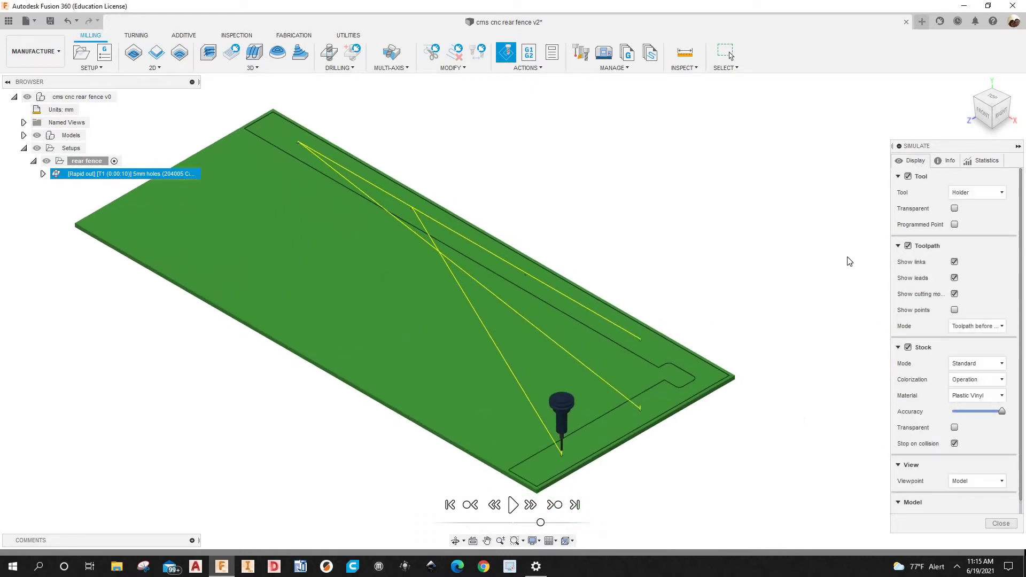
pyautogui.click(908, 246)
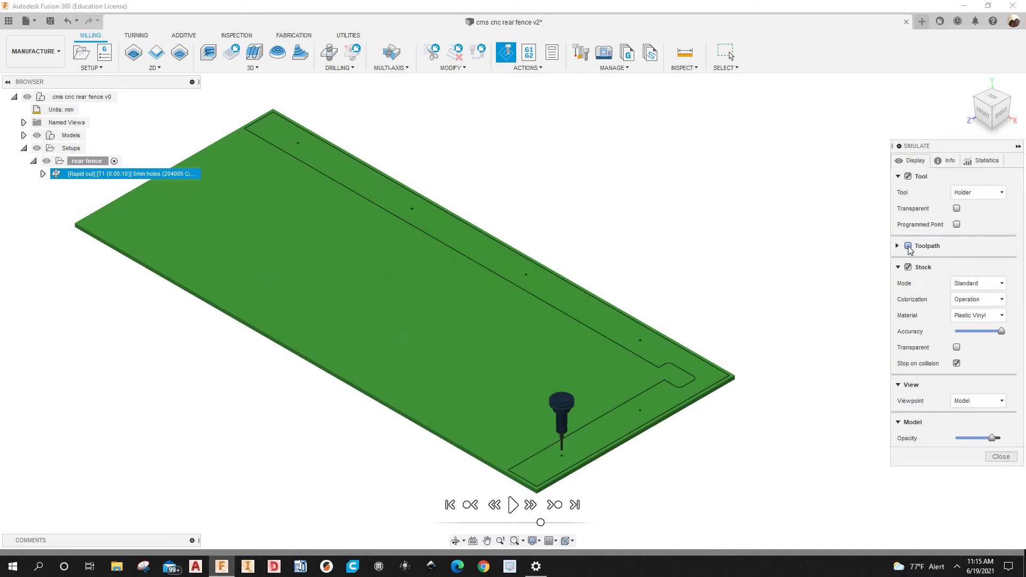
pyautogui.click(908, 246)
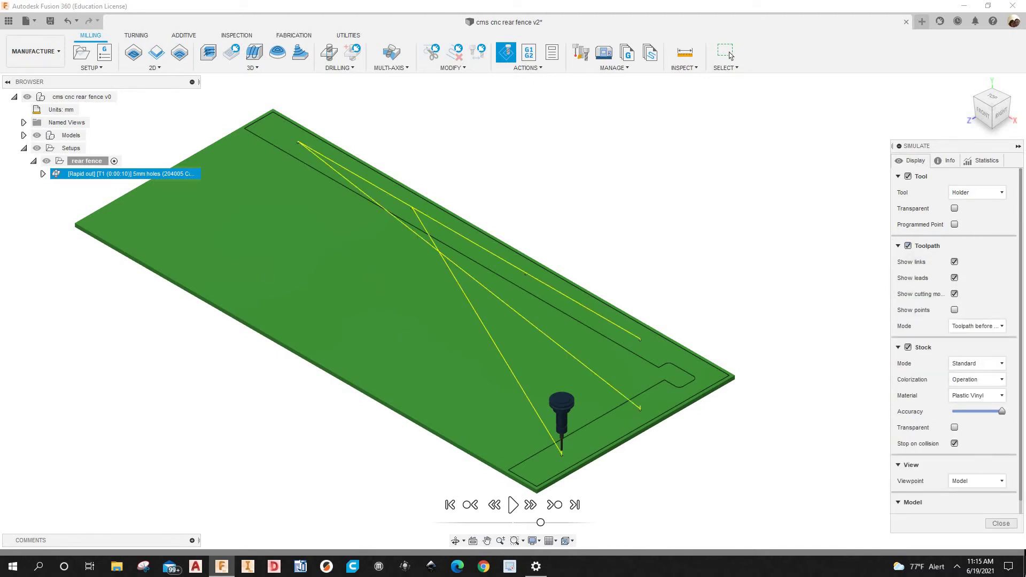
pyautogui.click(1001, 524)
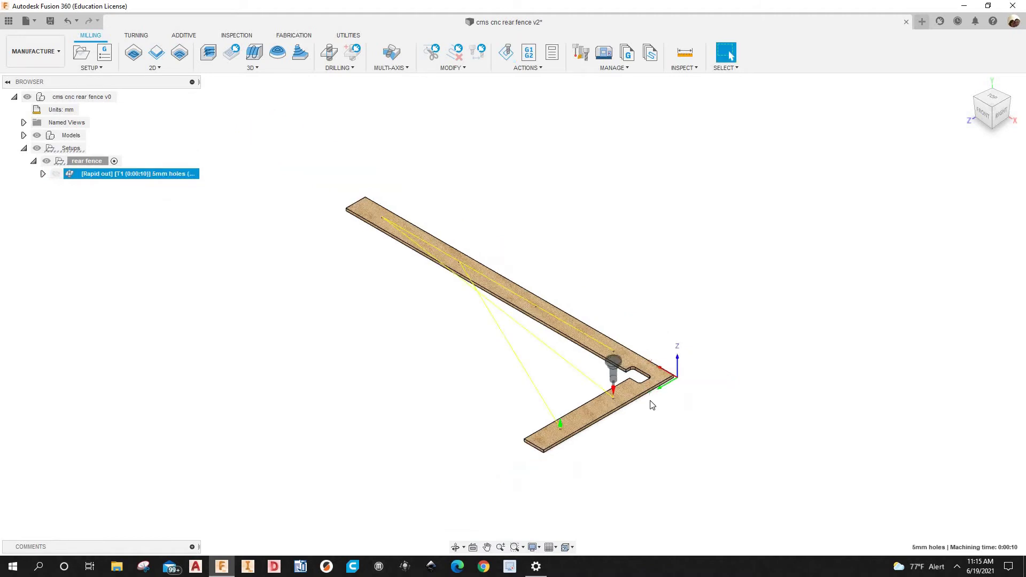
# Step: Start a 2D Contour operation with the 12 mm 46014-K flat end mill from the WEEKE CNC WOOD FLAT ENDMILLS library
pyautogui.scroll(6, 644, 415)
pyautogui.scroll(-3, 539, 368)
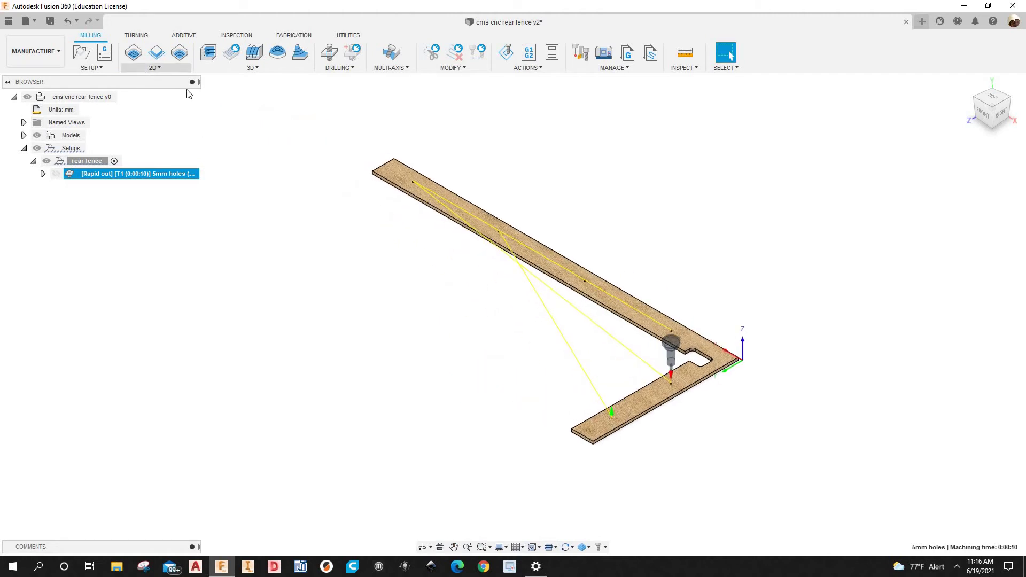
pyautogui.click(156, 52)
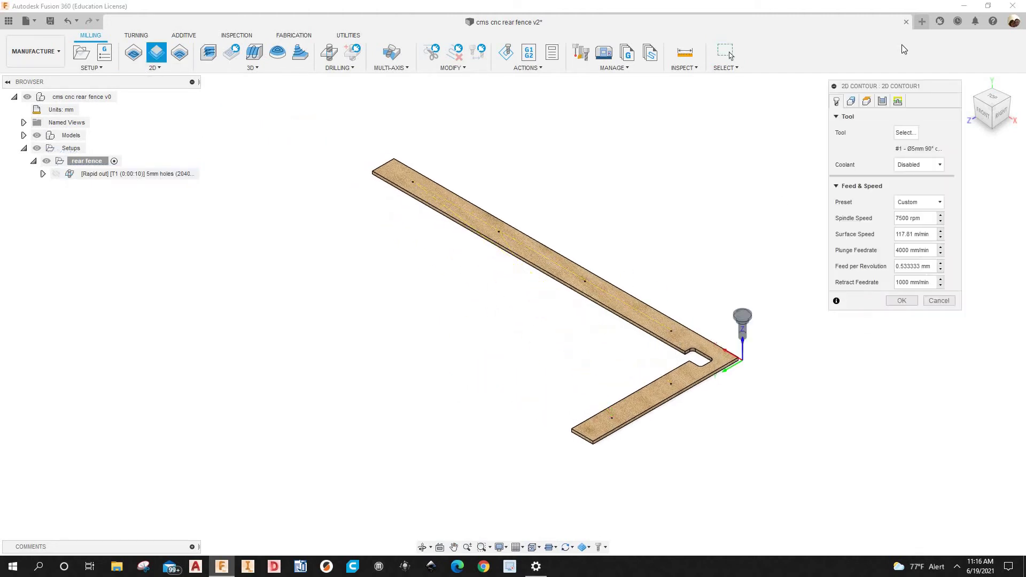
pyautogui.click(906, 133)
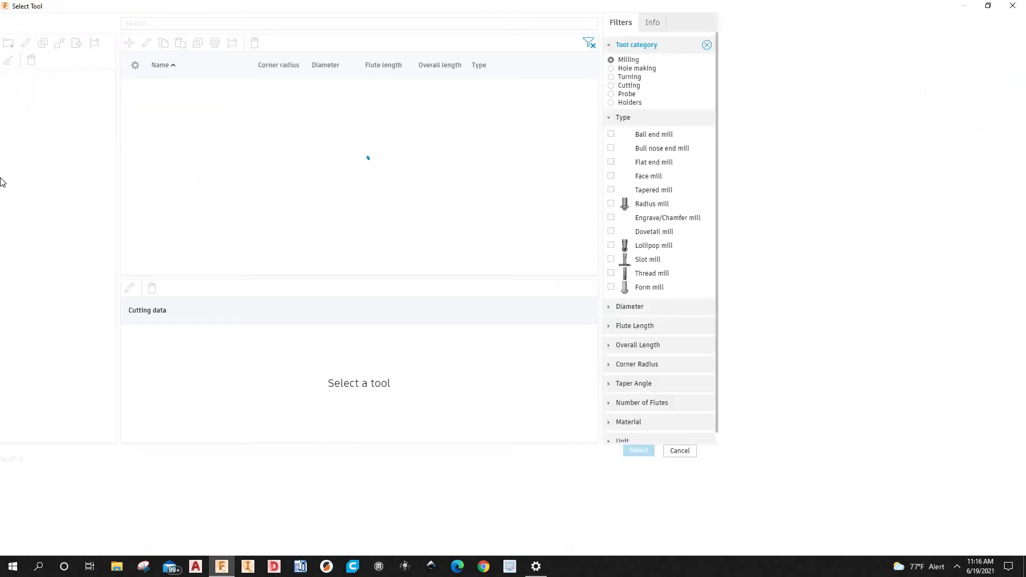
pyautogui.click(86, 179)
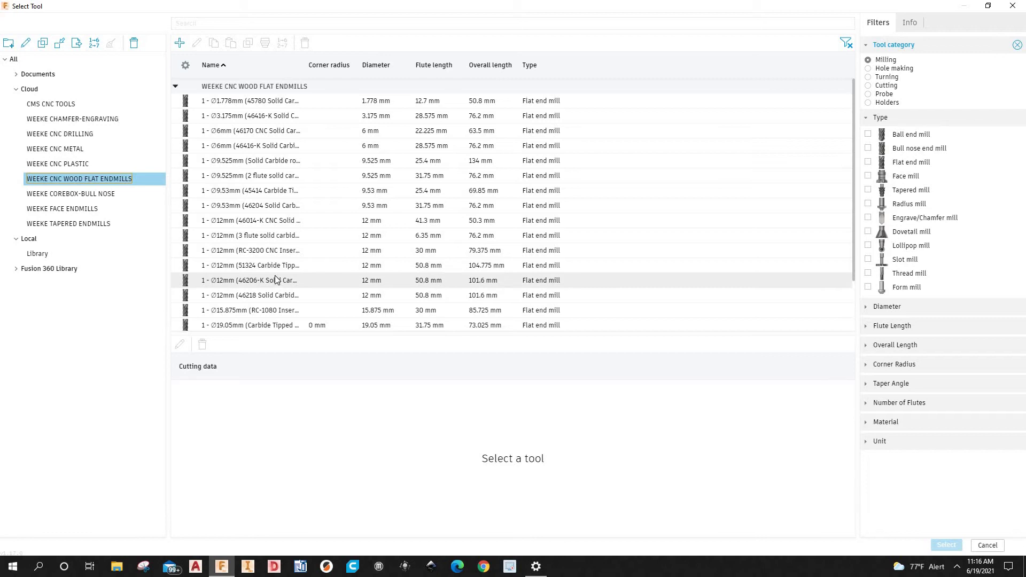
pyautogui.scroll(-2, 276, 278)
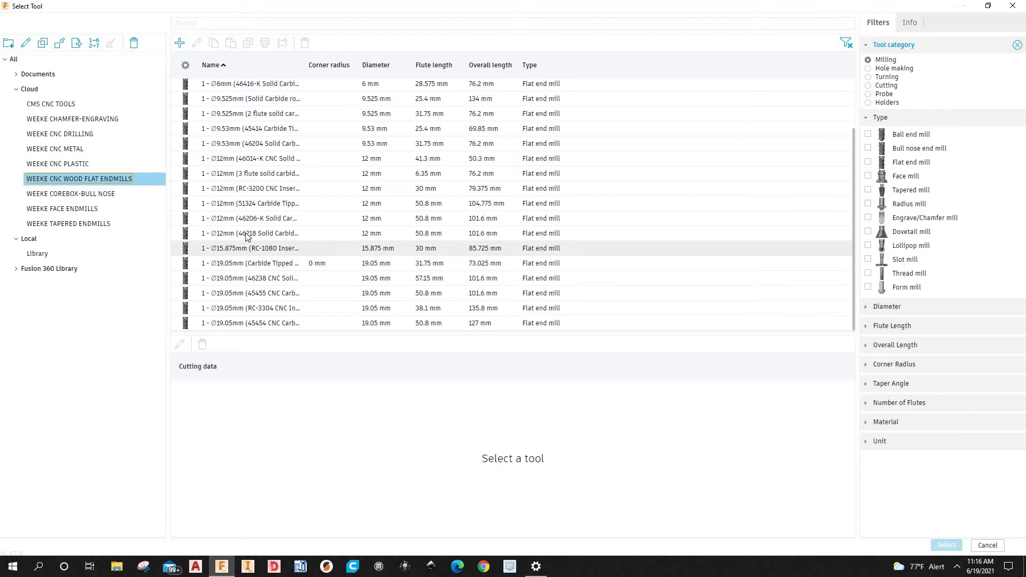
pyautogui.scroll(1, 247, 214)
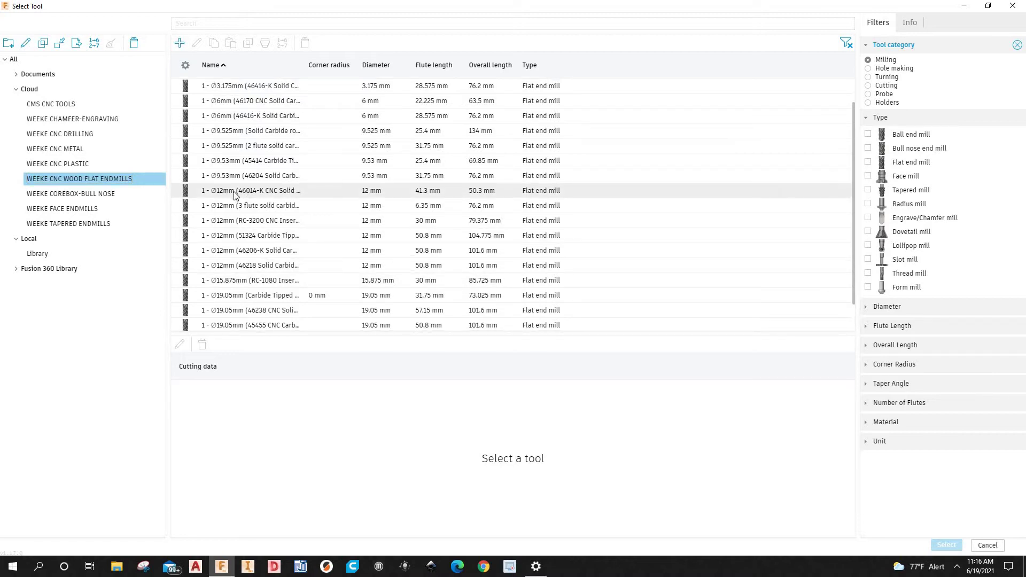
pyautogui.click(247, 191)
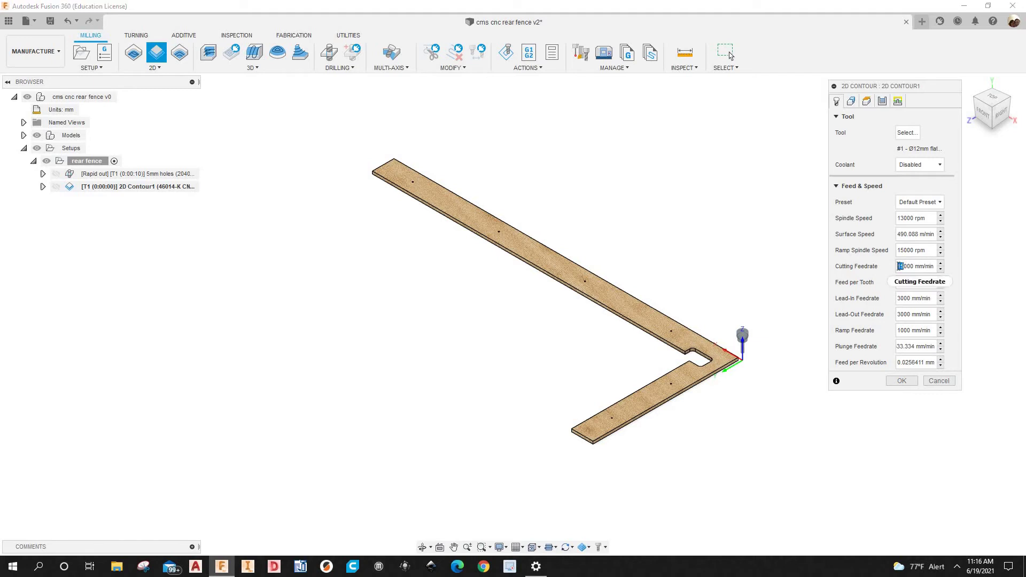
# Step: Set the contour's cutting feedrate to 10000 mm/min and its ramp spindle speed to 13000 rpm
pyautogui.click(900, 266)
pyautogui.write('0')
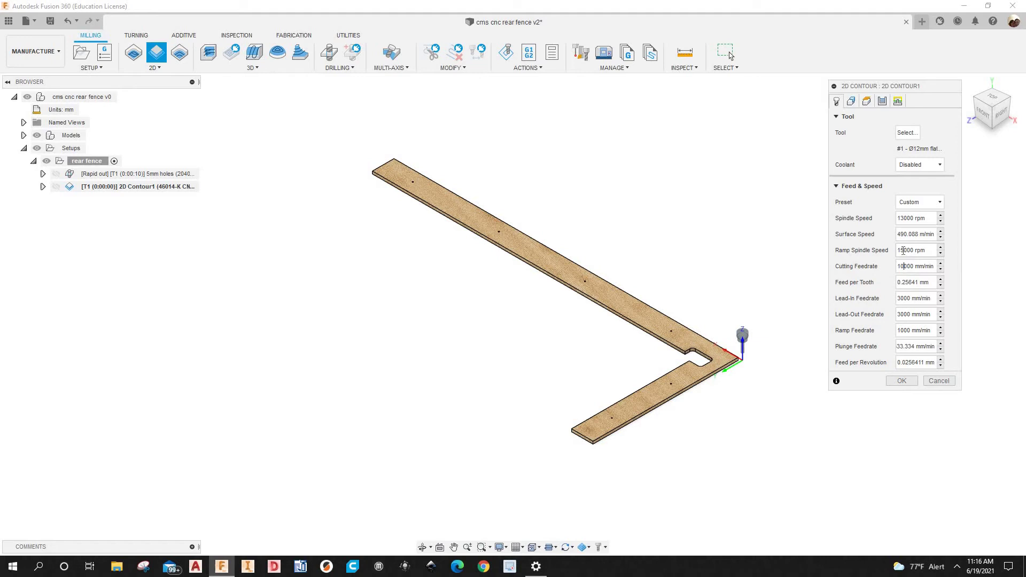
pyautogui.moveTo(903, 250); pyautogui.dragTo(852, 250)
pyautogui.write('13')
# Step: Select the fence's outer bottom outline as the geometry for the 2D contour
pyautogui.click(852, 109)
pyautogui.scroll(5, 653, 373)
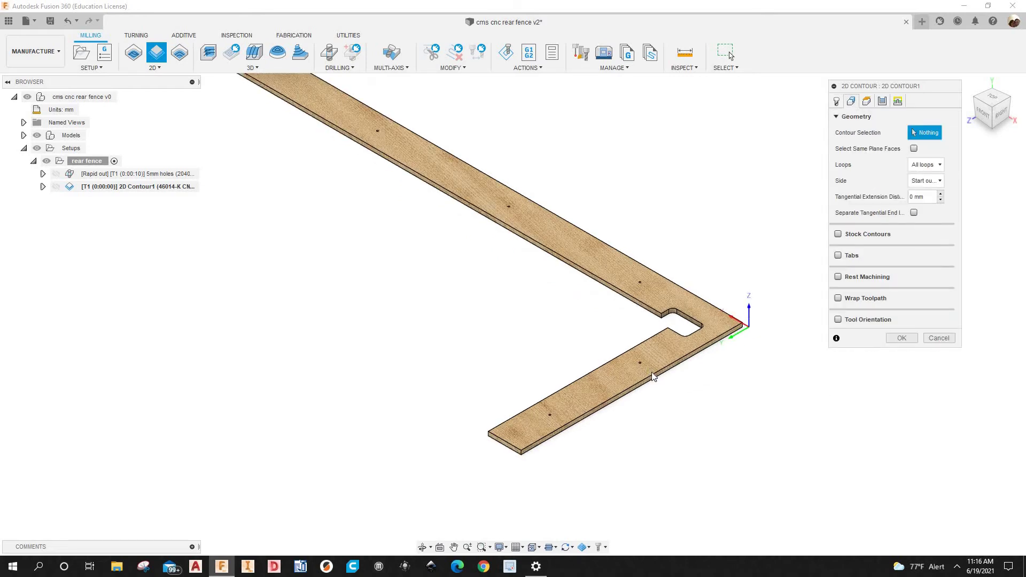
pyautogui.click(641, 362)
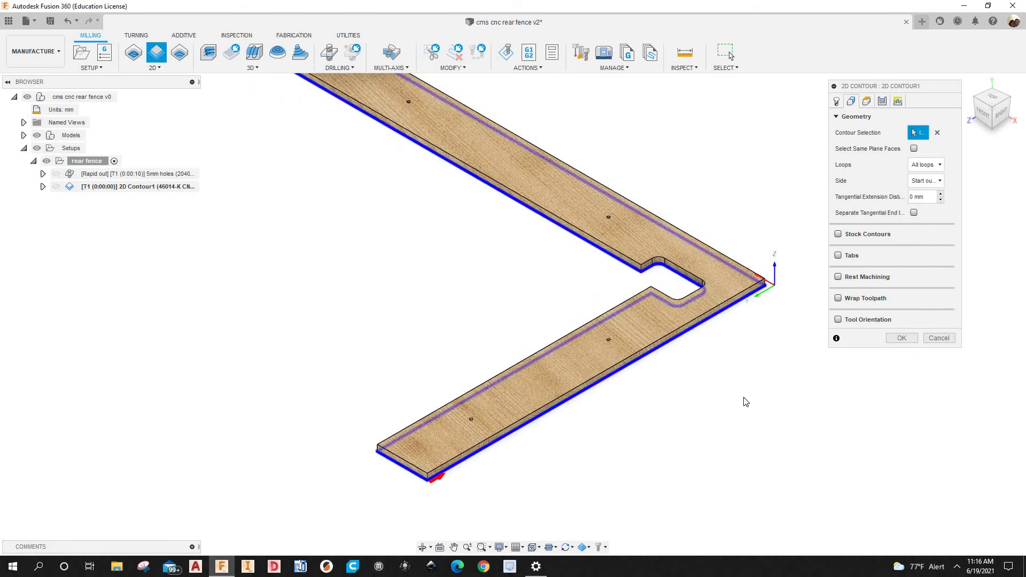
# Step: Examine the selected contour and its start and direction arrow at the free ends of the short and long arms
pyautogui.scroll(-4, 744, 401)
pyautogui.scroll(5, 614, 465)
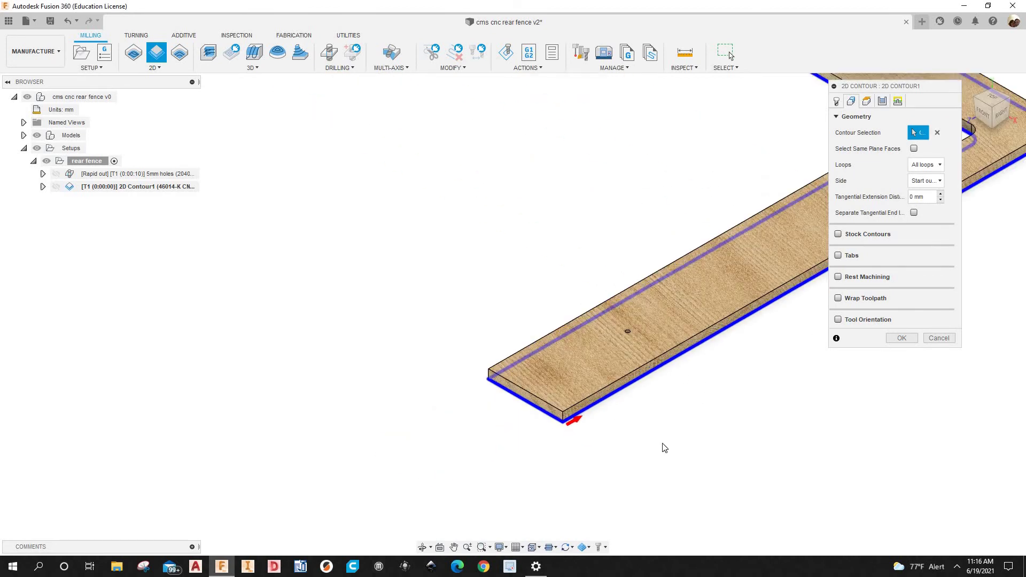
pyautogui.scroll(5, 408, 396)
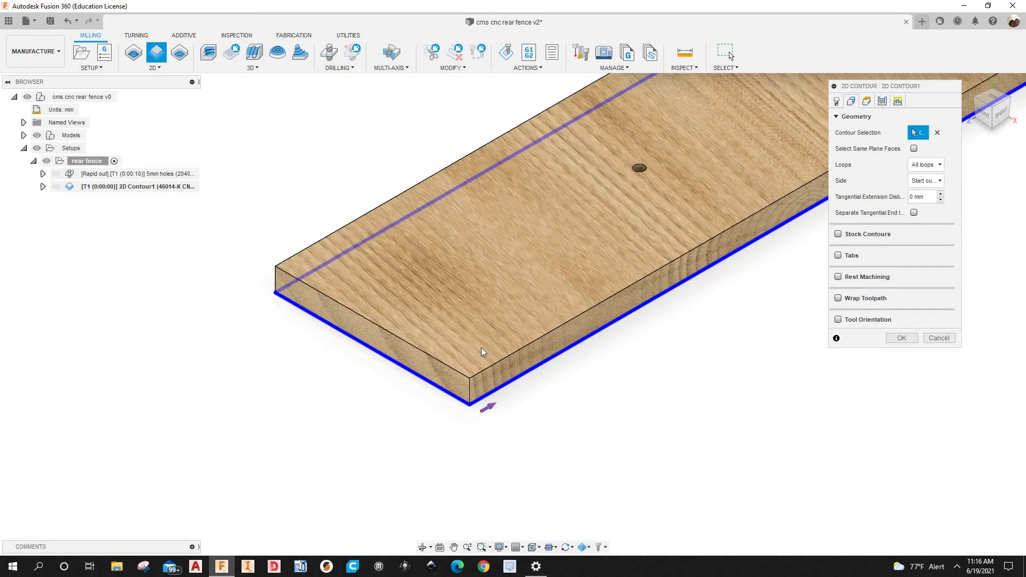
pyautogui.scroll(-3, 545, 409)
pyautogui.scroll(-4, 572, 406)
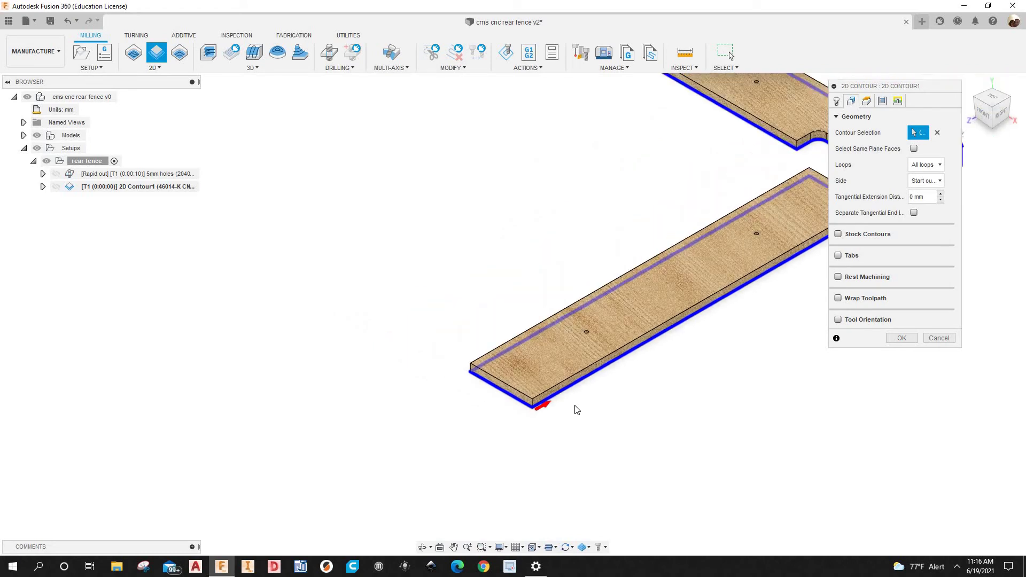
pyautogui.scroll(4, 537, 409)
pyautogui.scroll(-5, 544, 409)
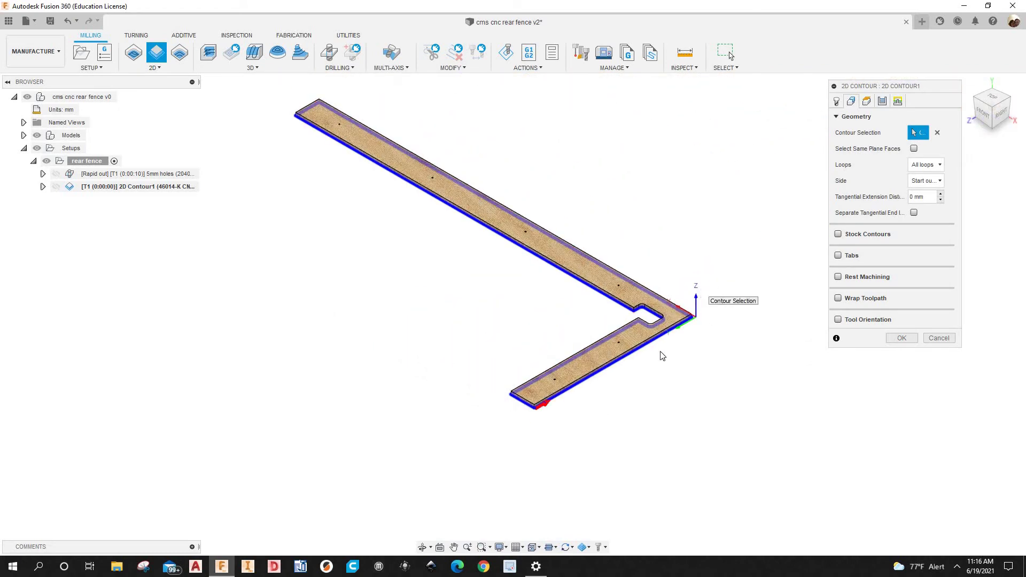
pyautogui.scroll(5, 534, 428)
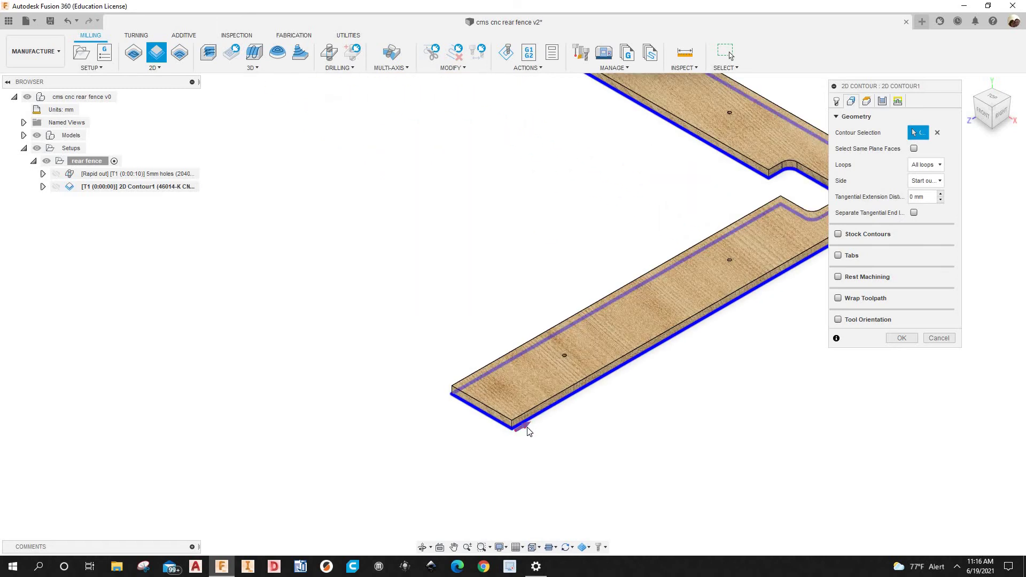
pyautogui.scroll(-5, 543, 282)
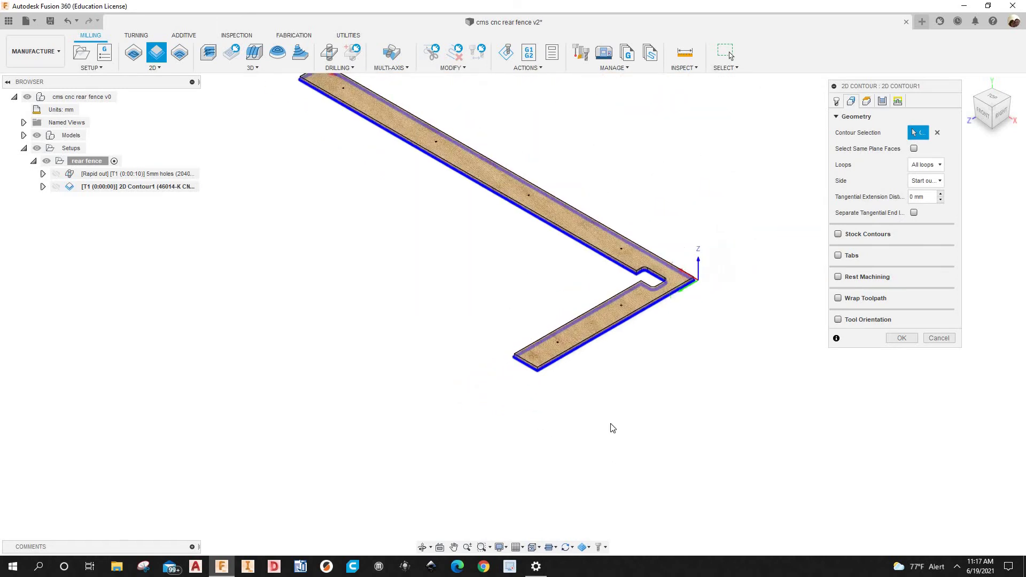
pyautogui.scroll(8, 458, 288)
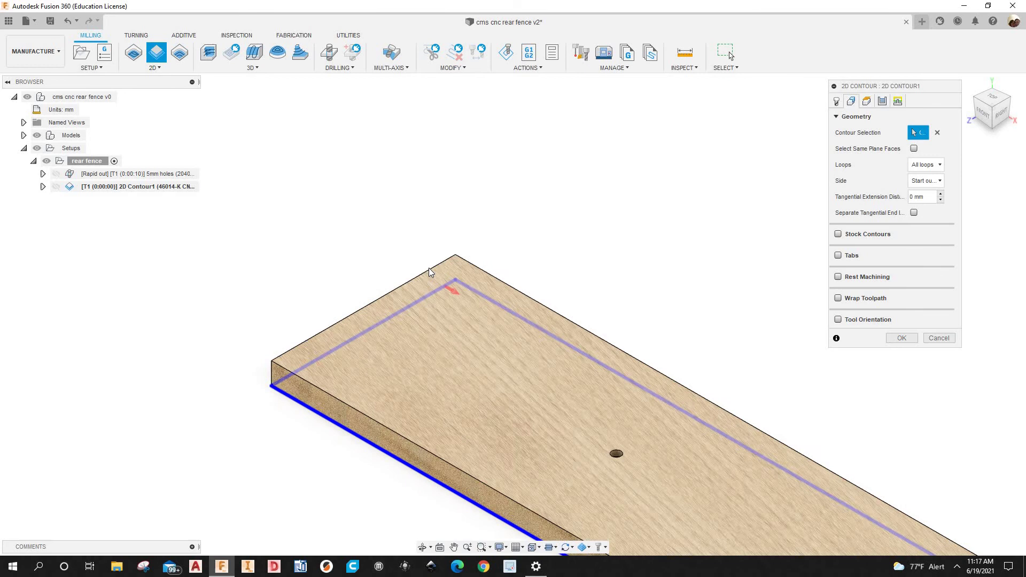
pyautogui.scroll(-6, 463, 299)
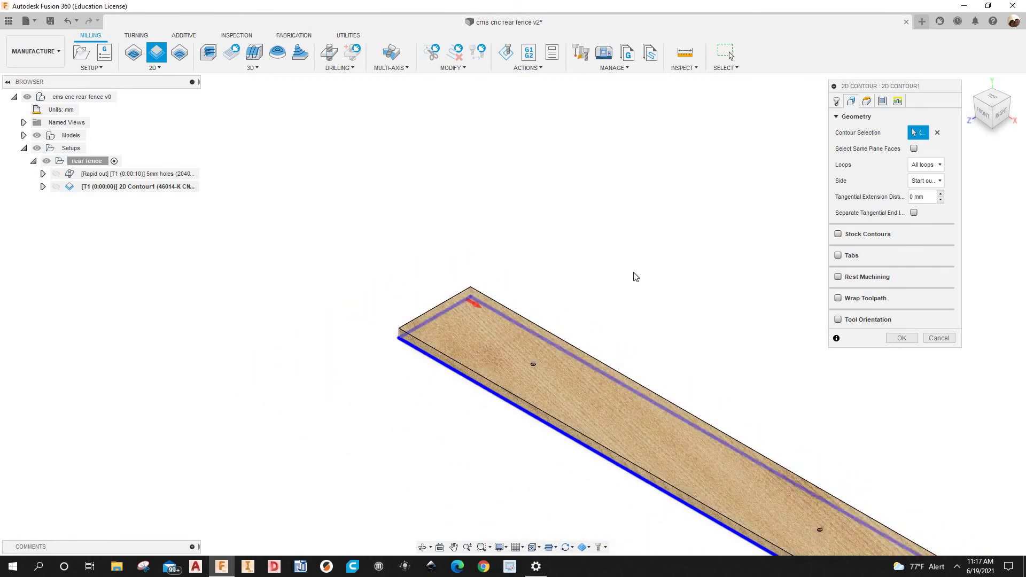
pyautogui.scroll(-4, 517, 268)
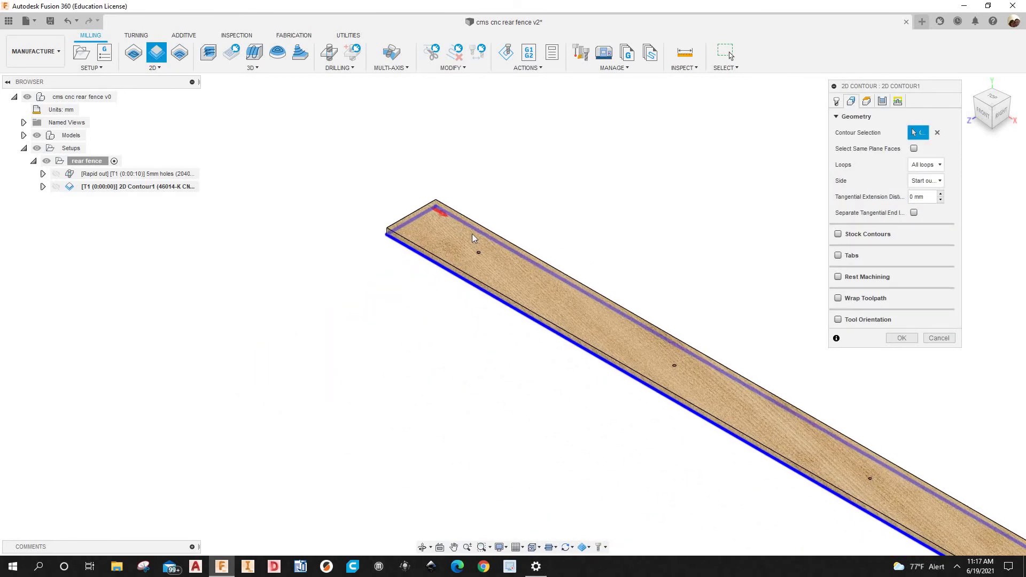
pyautogui.scroll(-5, 521, 213)
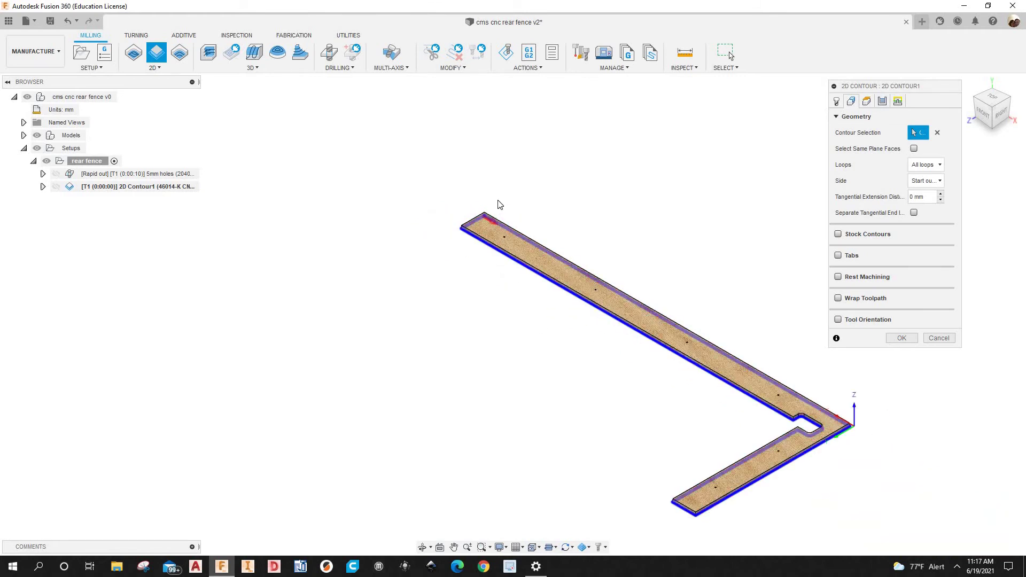
pyautogui.scroll(5, 464, 253)
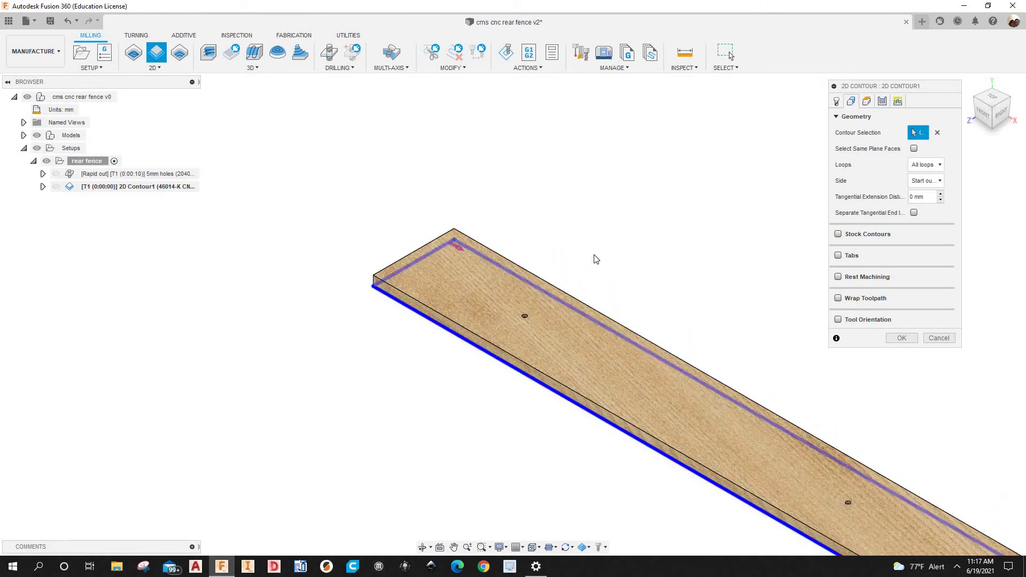
pyautogui.scroll(-5, 369, 211)
pyautogui.scroll(5, 684, 497)
pyautogui.scroll(-5, 774, 374)
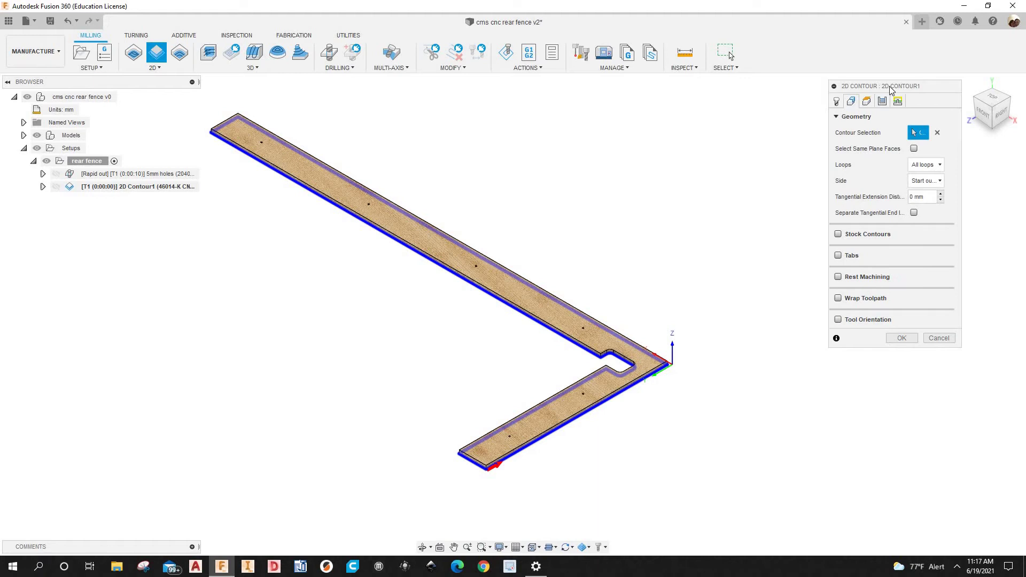
# Step: Set the contour's finish feedrate to 10000 mm/min and turn off Stock to Leave
pyautogui.click(866, 102)
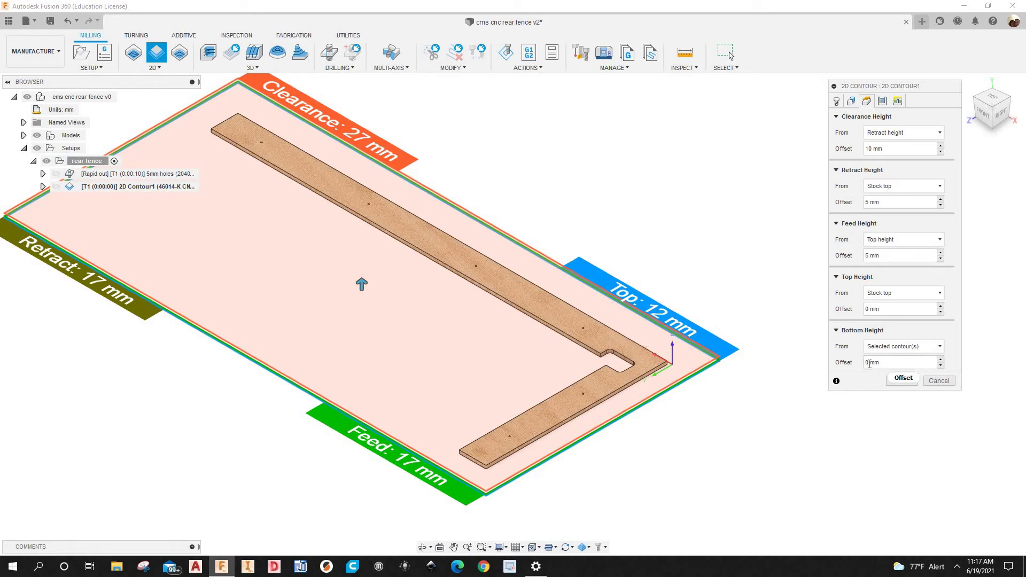
pyautogui.click(837, 364)
pyautogui.write('10000')
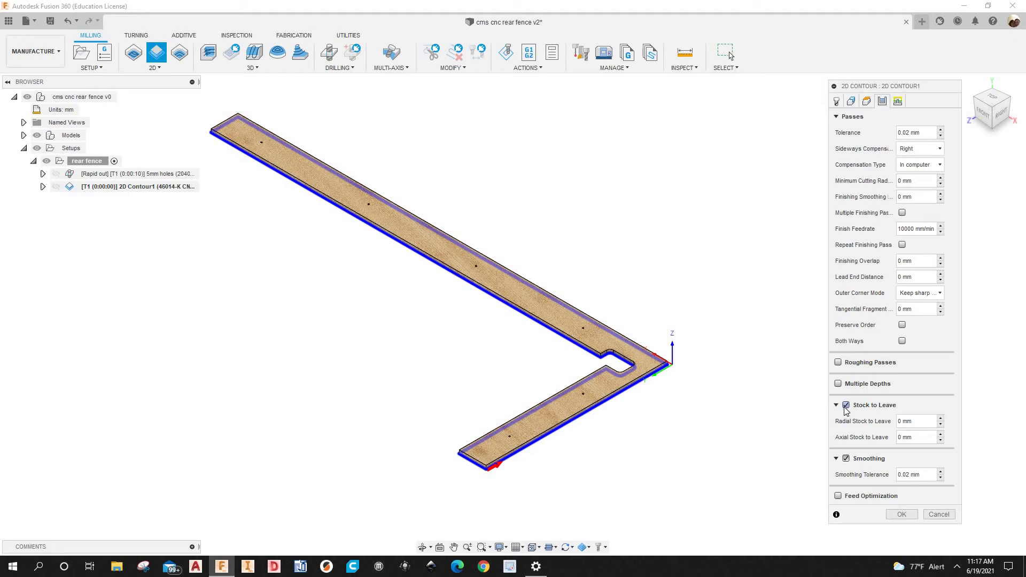
pyautogui.click(845, 406)
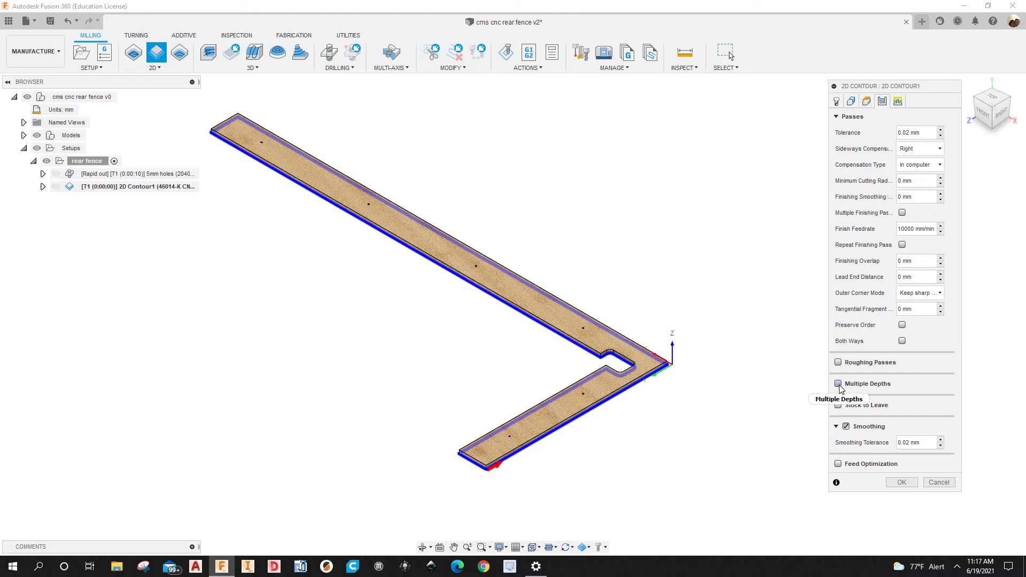
# Step: Enable Multiple Depths with a 10 mm maximum roughing stepdown, ordering by depth and turning off Rough Final
pyautogui.moveTo(840, 389)
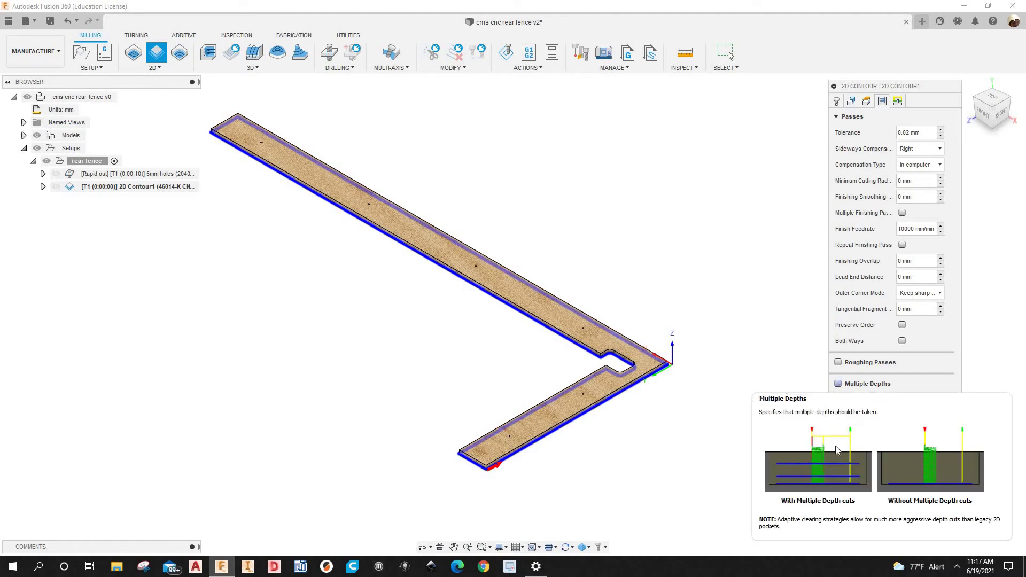
pyautogui.click(838, 383)
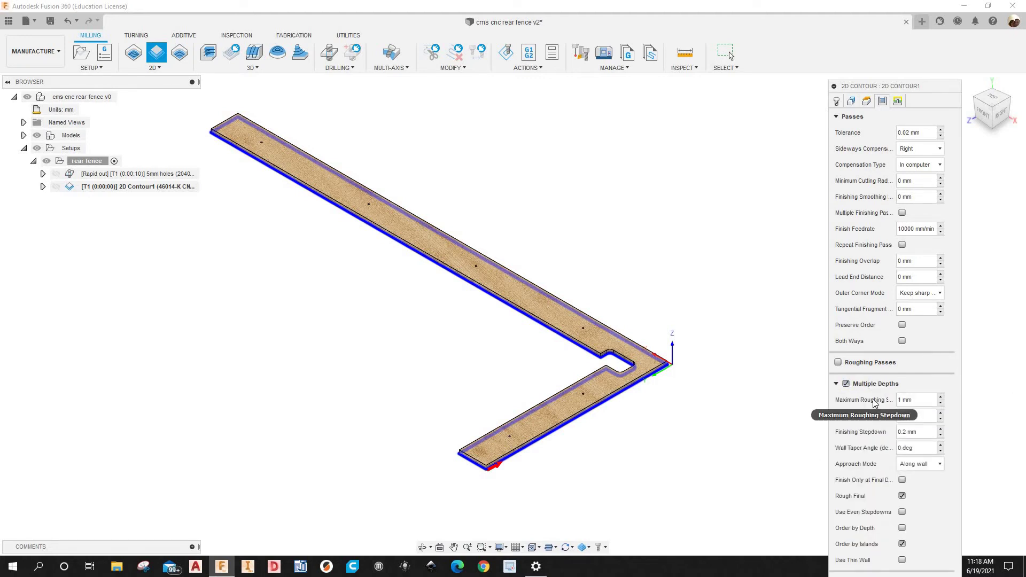
pyautogui.click(902, 402)
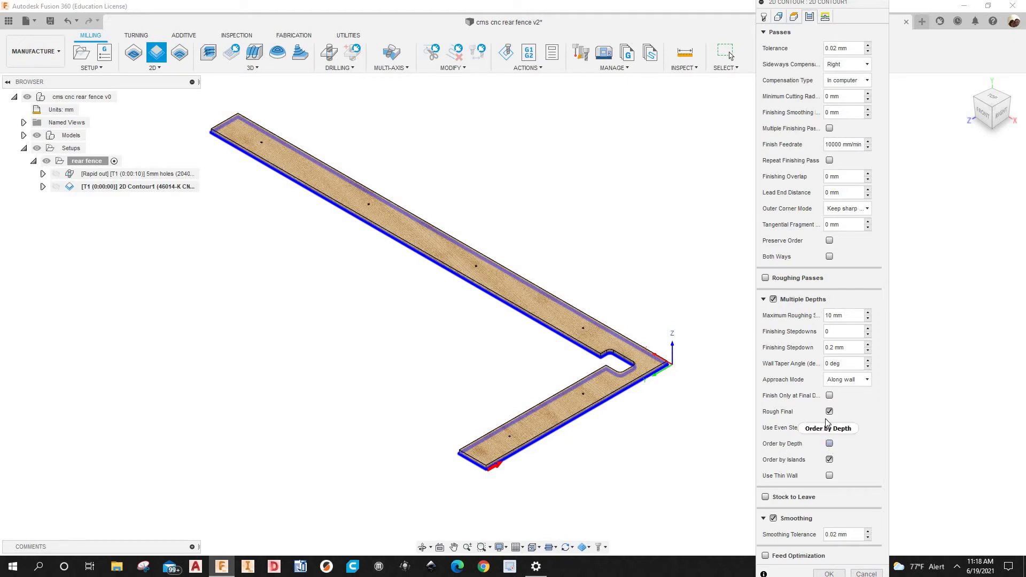
pyautogui.click(830, 444)
pyautogui.click(830, 411)
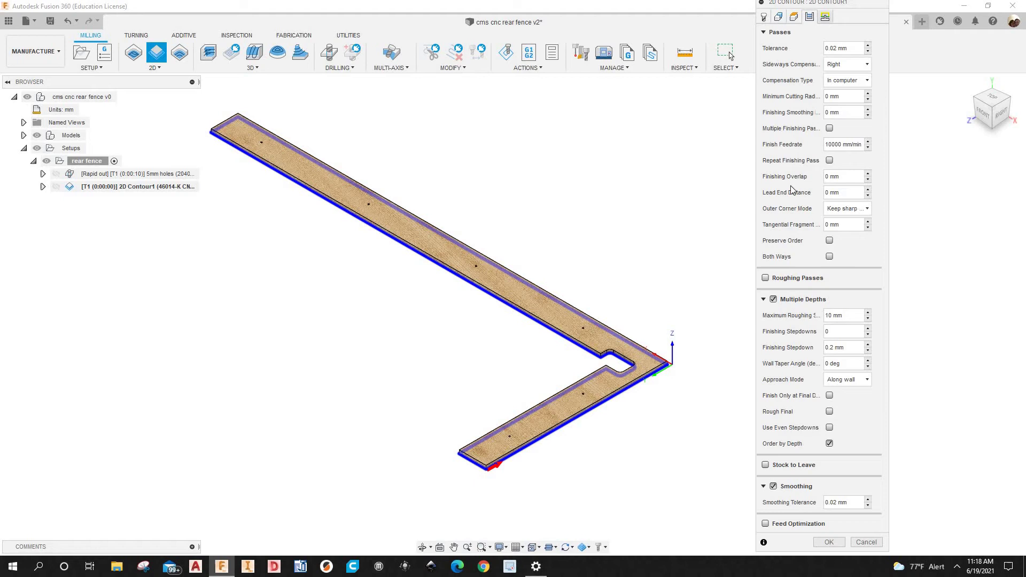
# Step: Use a 16 mm linear lead-in with zero radius and sweep angle and a matching lead-out, then generate and inspect the contour toolpath
pyautogui.click(825, 16)
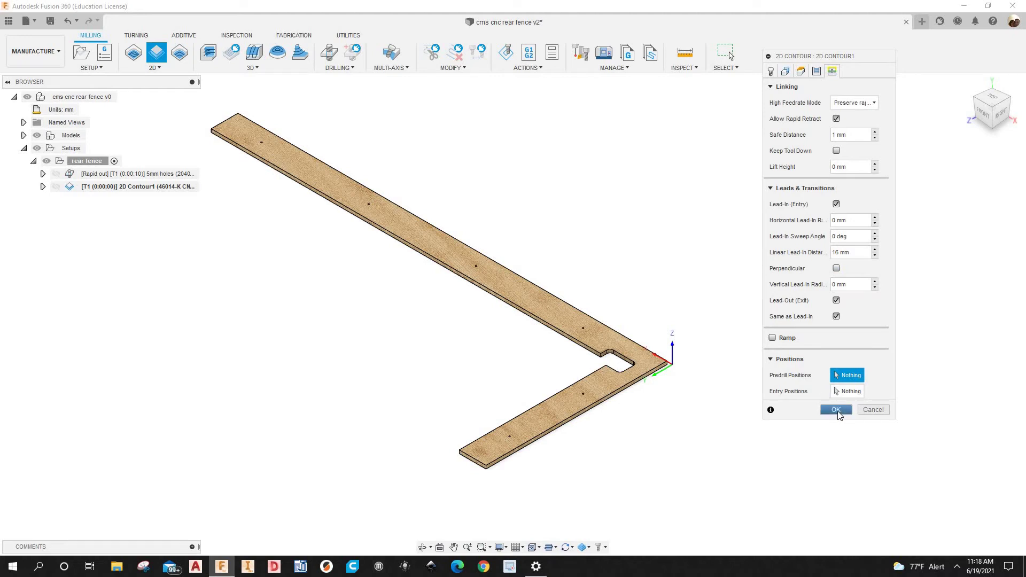
pyautogui.click(837, 409)
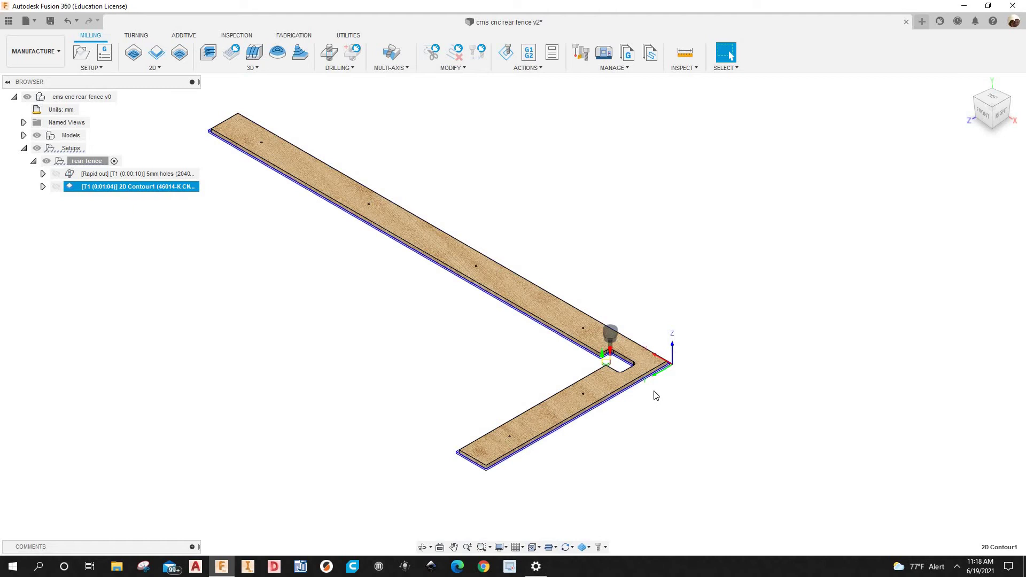
pyautogui.scroll(10, 649, 374)
pyautogui.scroll(-10, 662, 350)
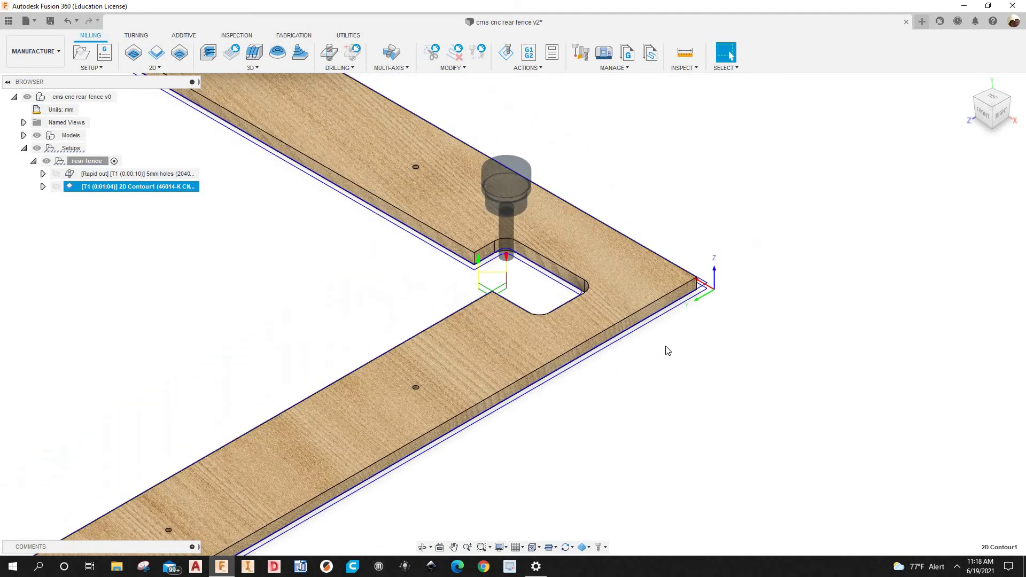
# Step: Open the simulation of the 2D contour operation and play it on the stock
pyautogui.rightClick(181, 193)
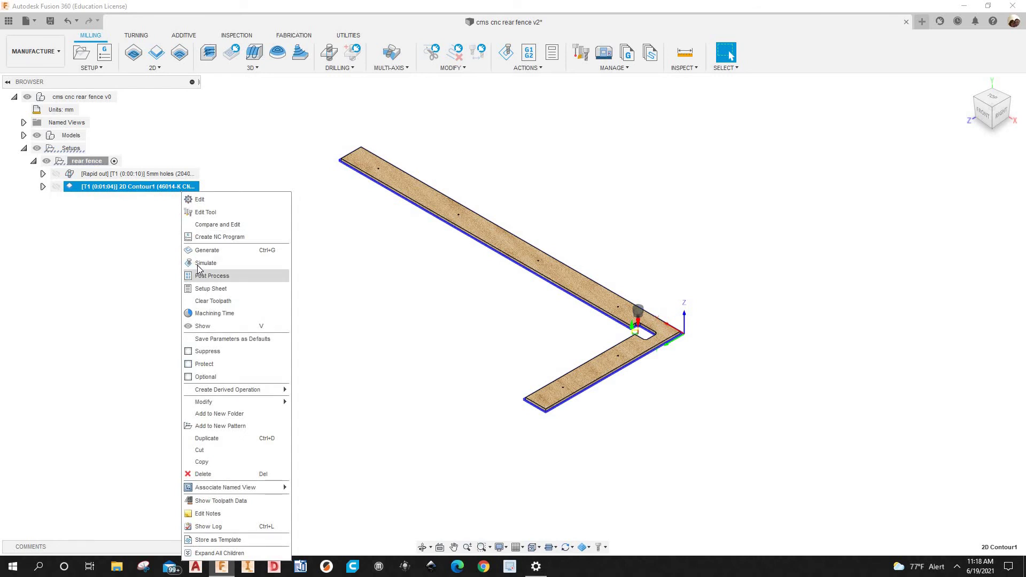
pyautogui.press('Return')
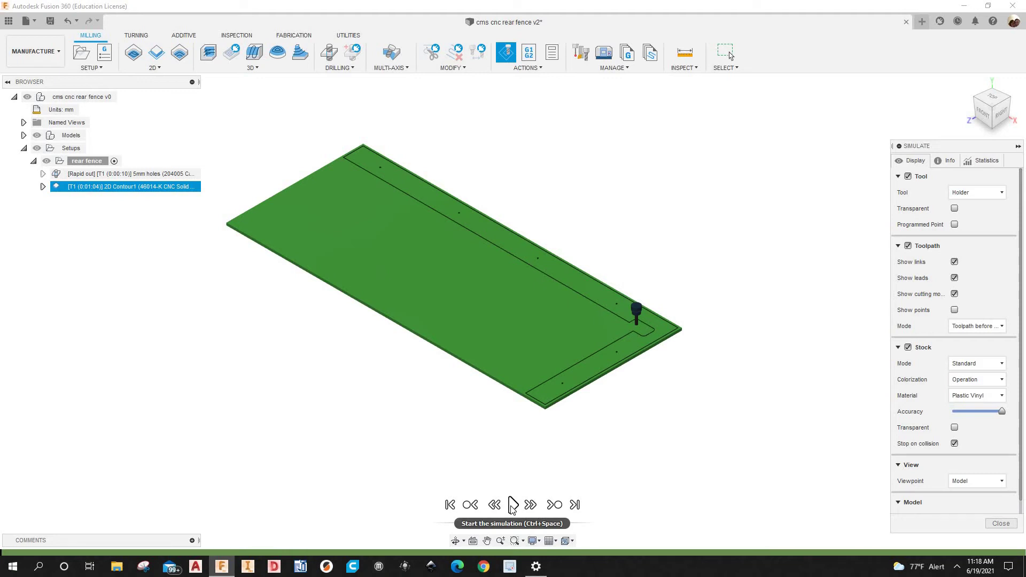
pyautogui.click(511, 504)
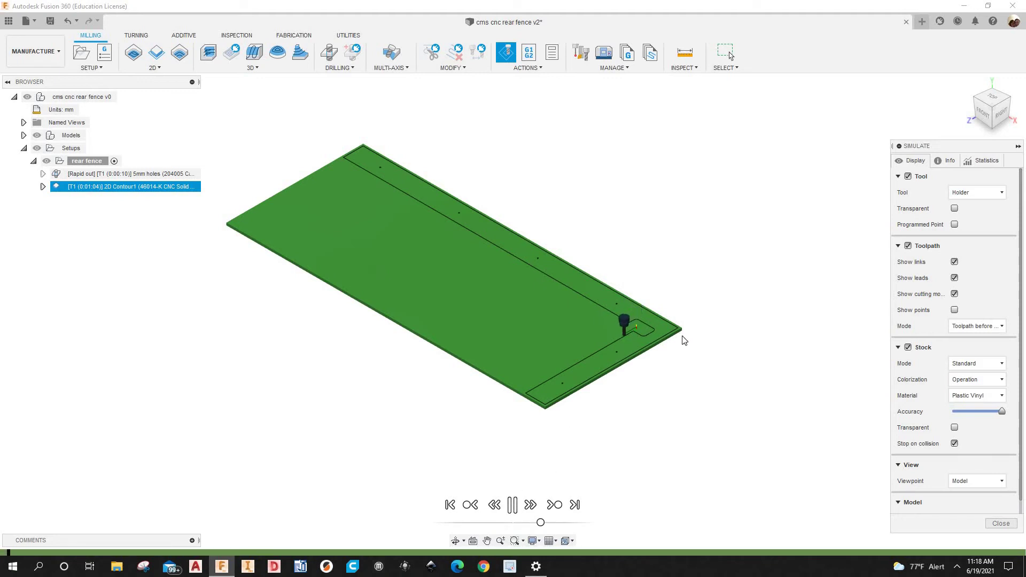
# Step: Speed up the simulation playback slightly and examine the 2D contour's depth passes along the fence outline and its outer corner
pyautogui.scroll(3, 683, 336)
pyautogui.scroll(4, 668, 355)
pyautogui.scroll(-5, 588, 527)
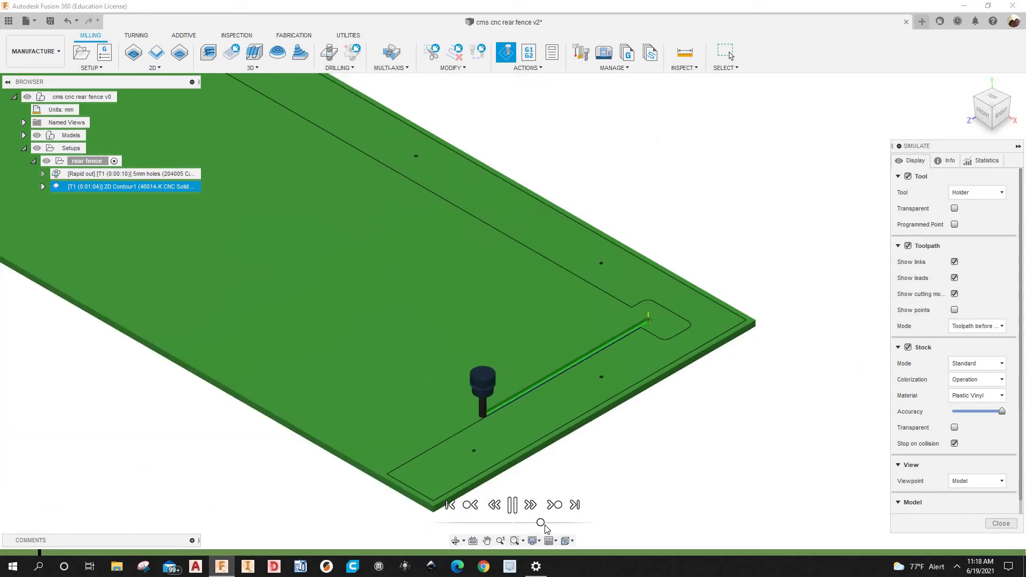
pyautogui.moveTo(544, 526); pyautogui.dragTo(549, 527)
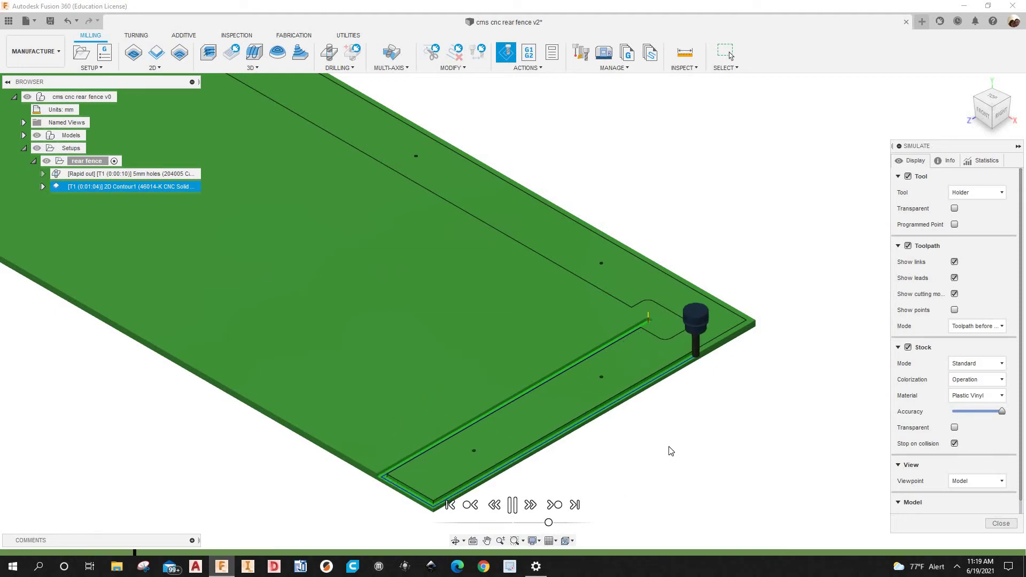
pyautogui.scroll(-3, 670, 451)
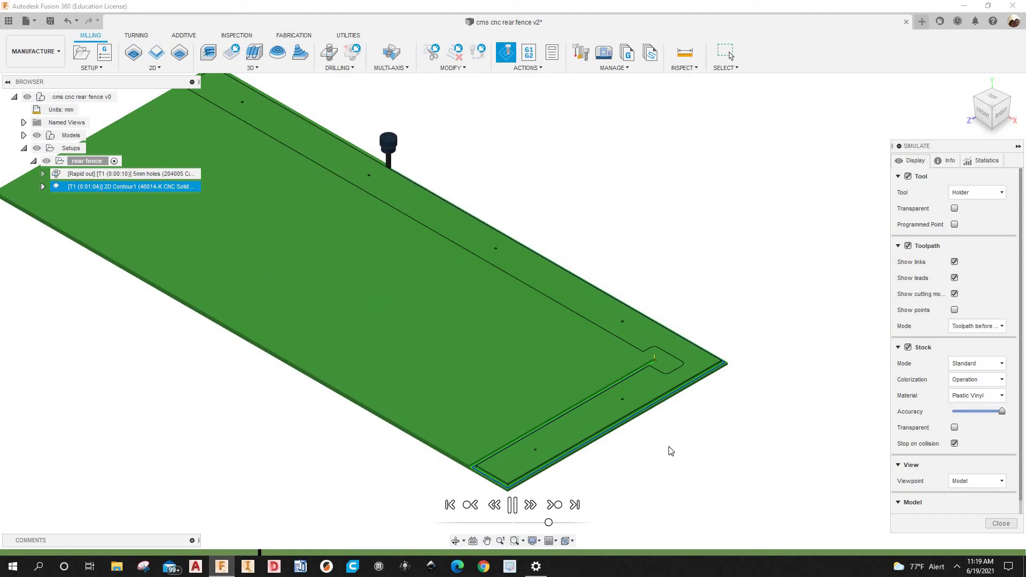
pyautogui.scroll(-1, 670, 452)
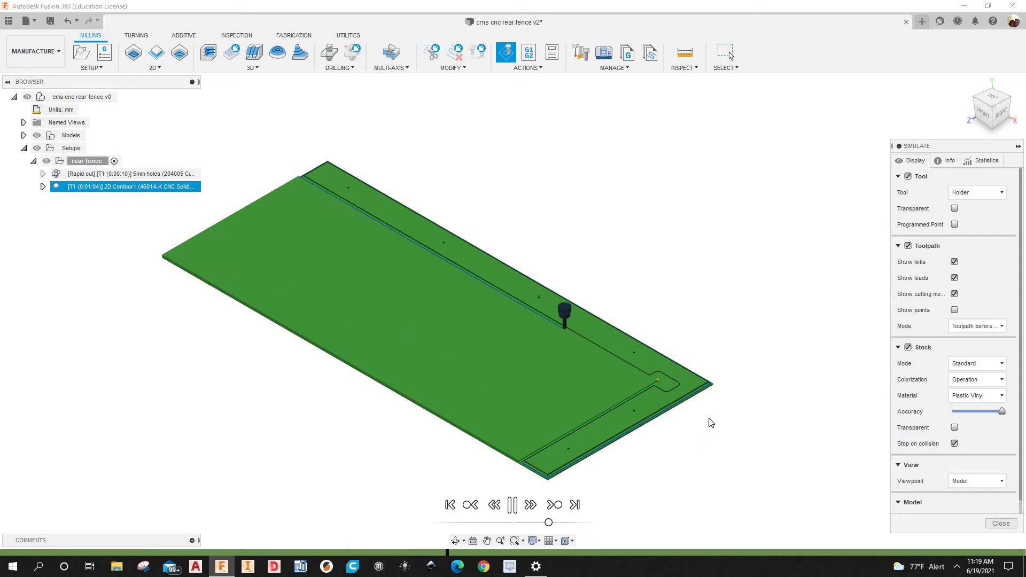
pyautogui.scroll(3, 711, 422)
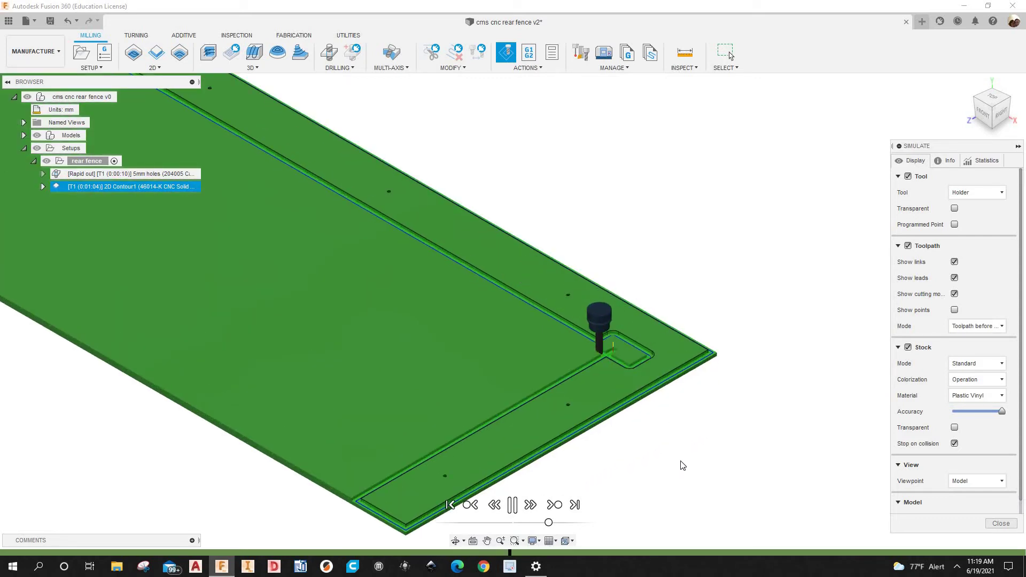
pyautogui.moveTo(681, 465); pyautogui.dragTo(733, 378, button='middle')
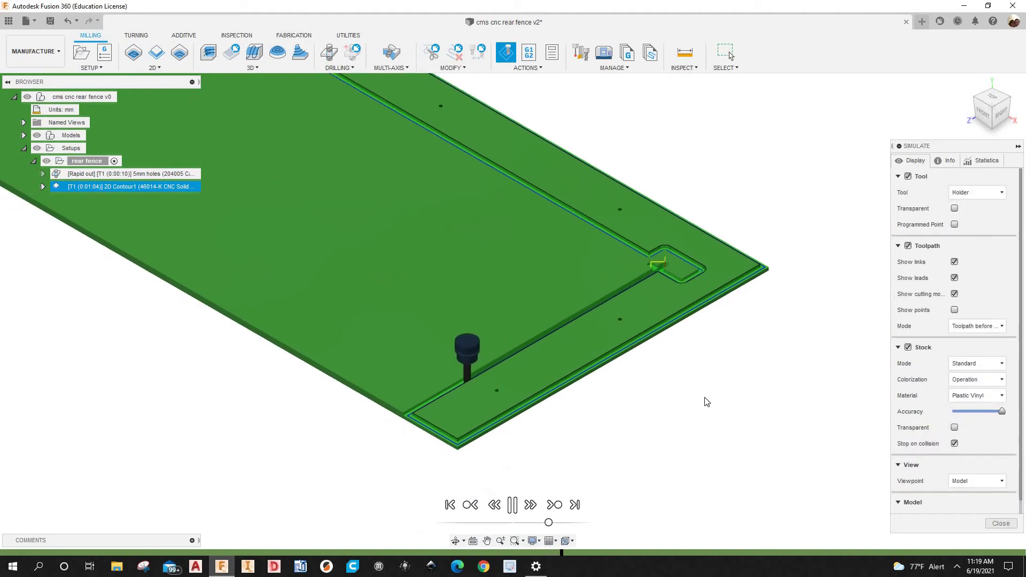
pyautogui.scroll(3, 420, 451)
pyautogui.scroll(5, 368, 411)
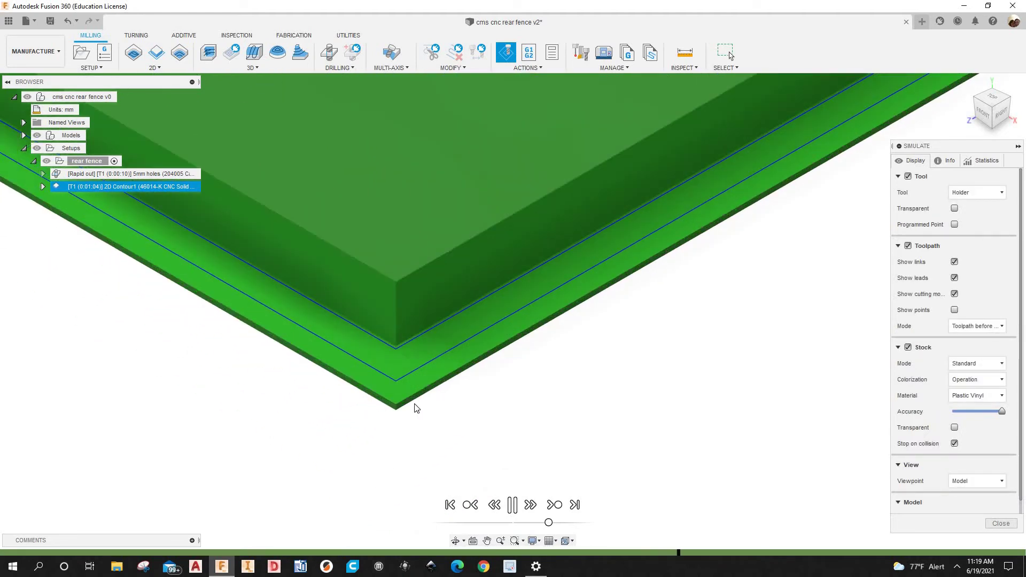
pyautogui.scroll(-8, 503, 378)
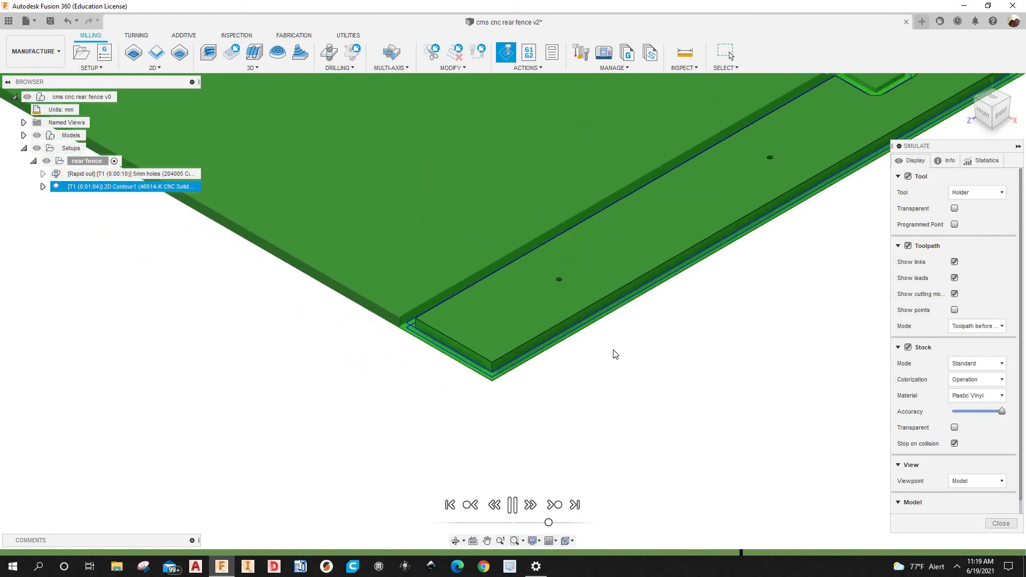
pyautogui.scroll(-5, 622, 354)
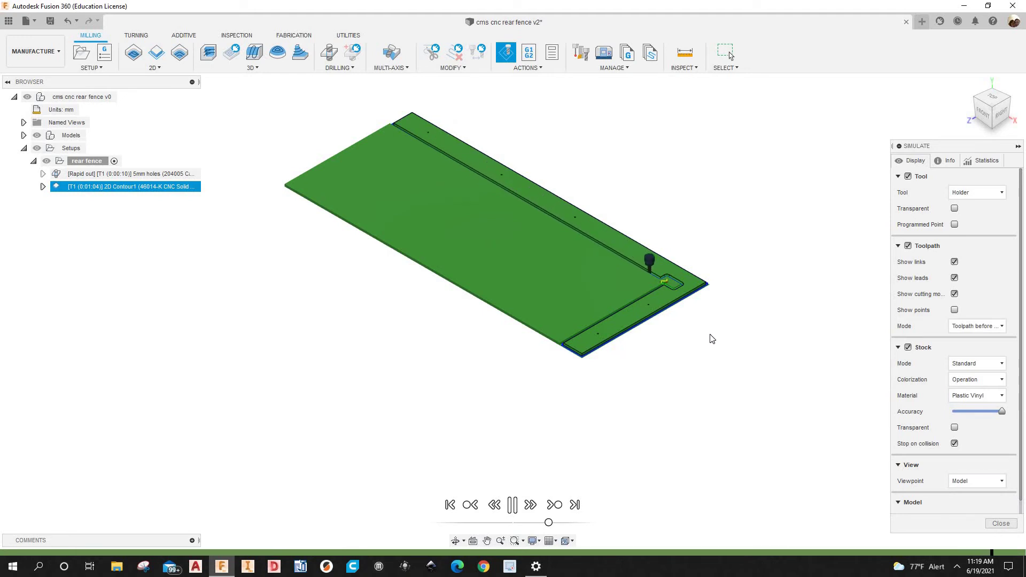
# Step: Examine the simulated cut around the fence's inner corner notch and outer edges, and close the simulation
pyautogui.scroll(5, 693, 314)
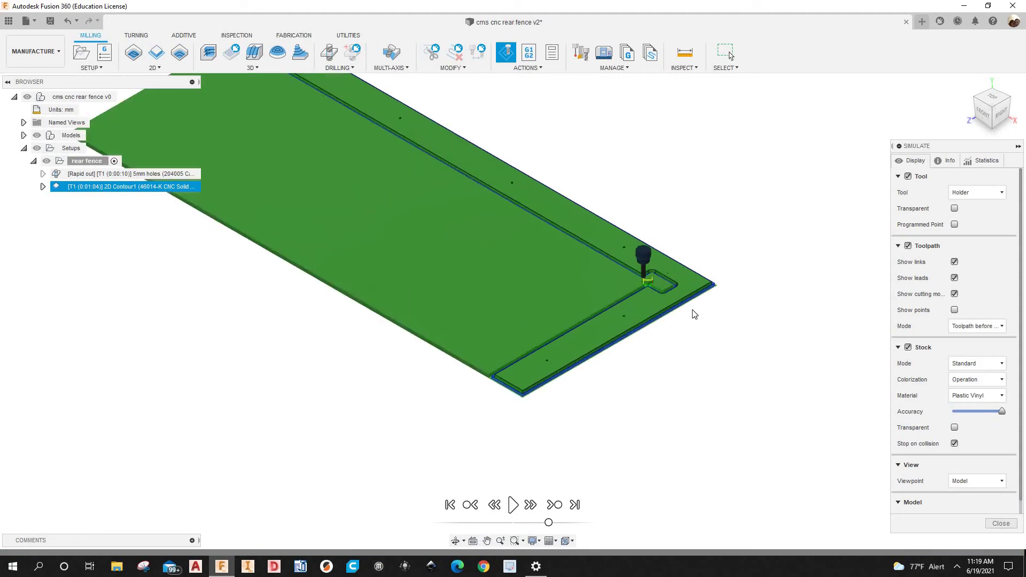
pyautogui.scroll(-3, 672, 348)
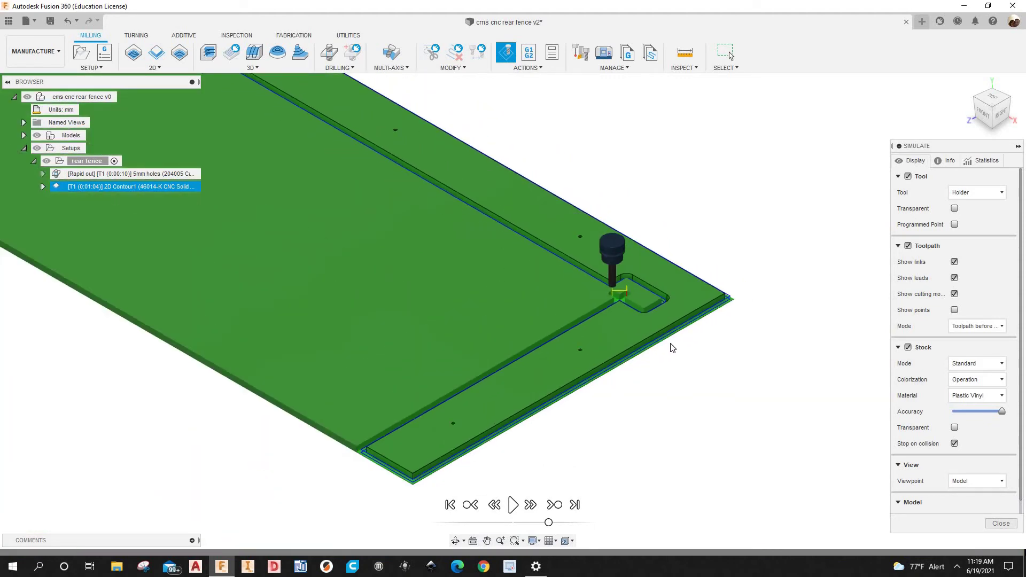
pyautogui.scroll(-3, 683, 348)
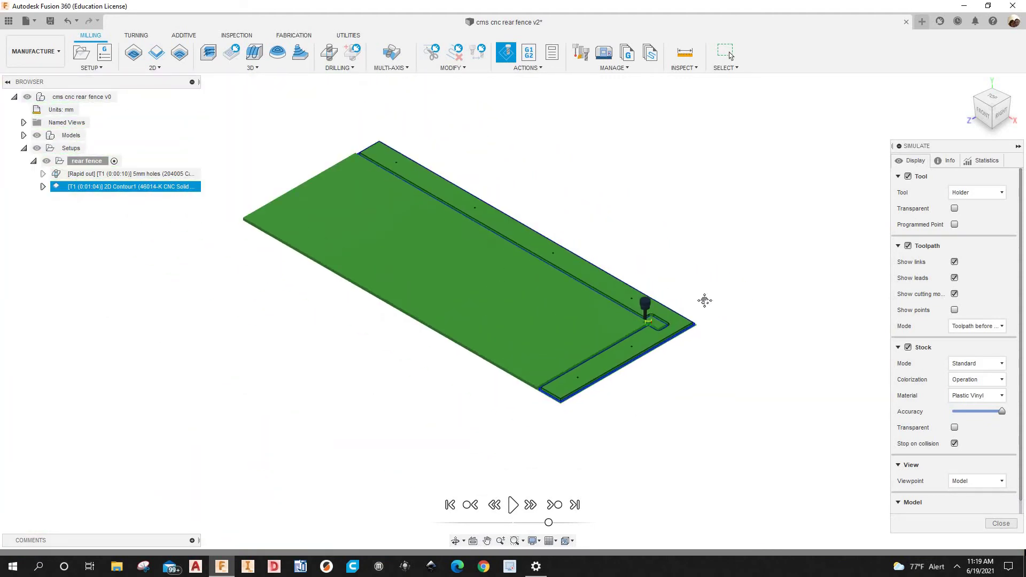
pyautogui.scroll(-5, 703, 300)
pyautogui.keyDown('shift'); pyautogui.moveTo(687, 323); pyautogui.dragTo(655, 343, button='middle'); pyautogui.keyUp('shift')
pyautogui.scroll(4, 696, 386)
pyautogui.scroll(4, 747, 403)
pyautogui.scroll(-1, 745, 405)
pyautogui.scroll(1, 744, 405)
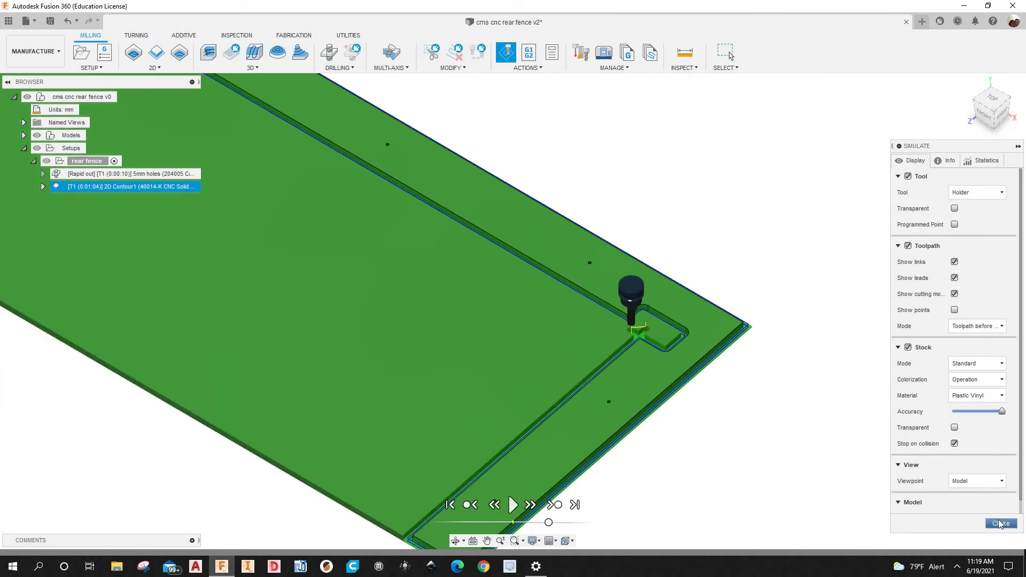
pyautogui.scroll(-3, 772, 431)
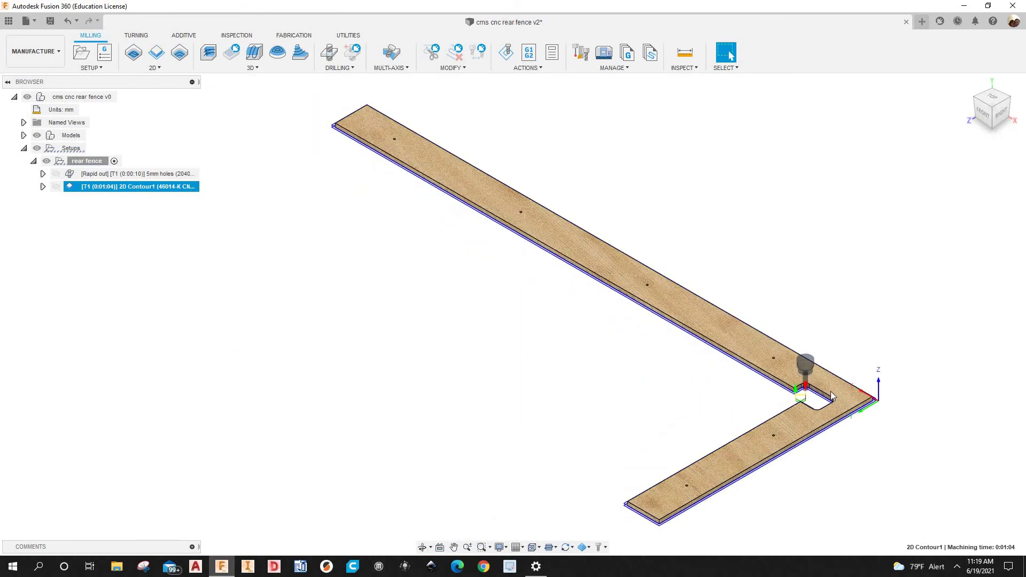
# Step: Edit the 2D contour to enable Ramp with a 2-degree ramping angle and 2.5 mm clearance height, and regenerate the toolpath
pyautogui.scroll(5, 821, 399)
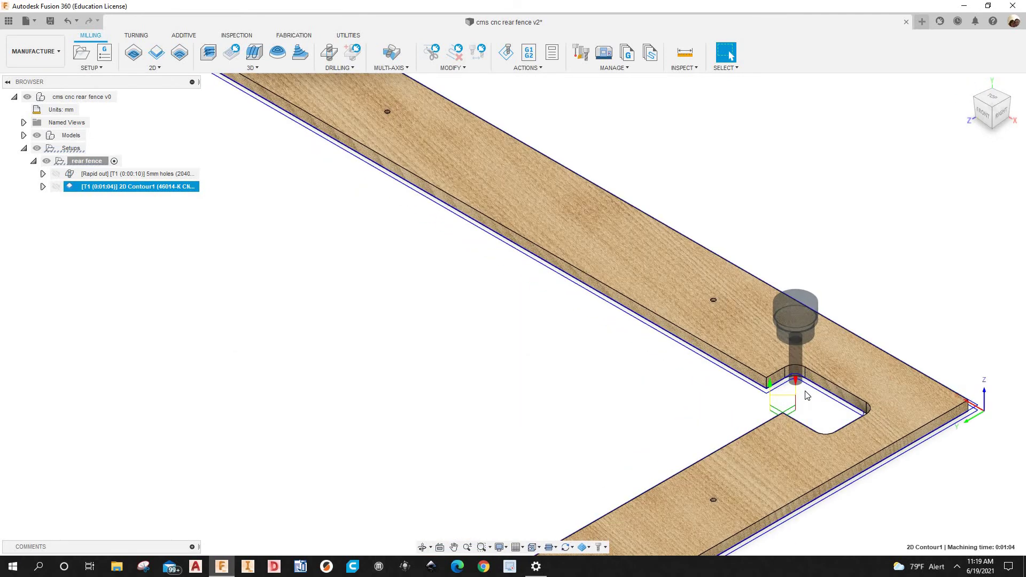
pyautogui.scroll(-4, 807, 395)
pyautogui.scroll(4, 790, 395)
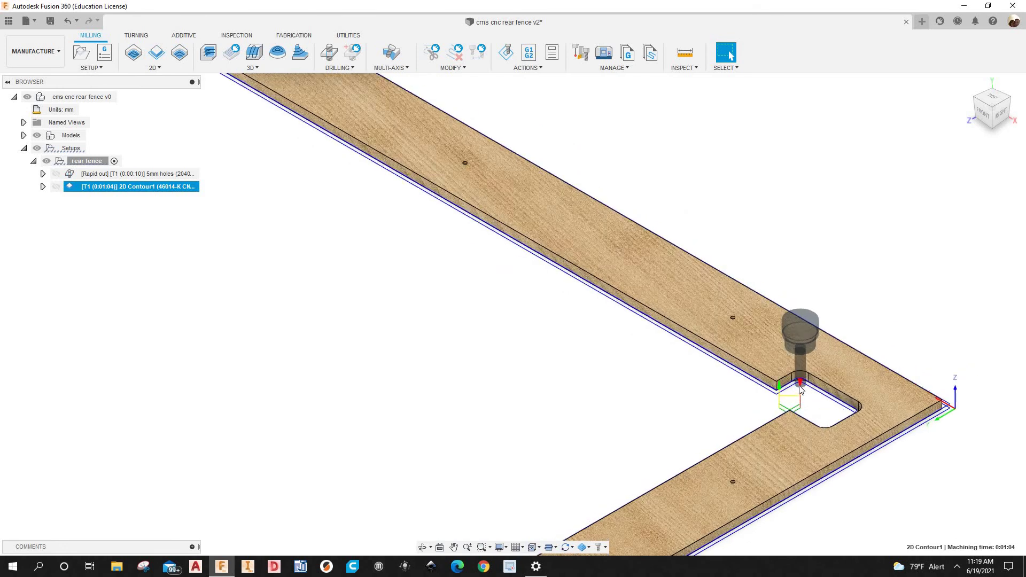
pyautogui.scroll(-4, 793, 387)
pyautogui.scroll(4, 664, 360)
pyautogui.scroll(-5, 715, 350)
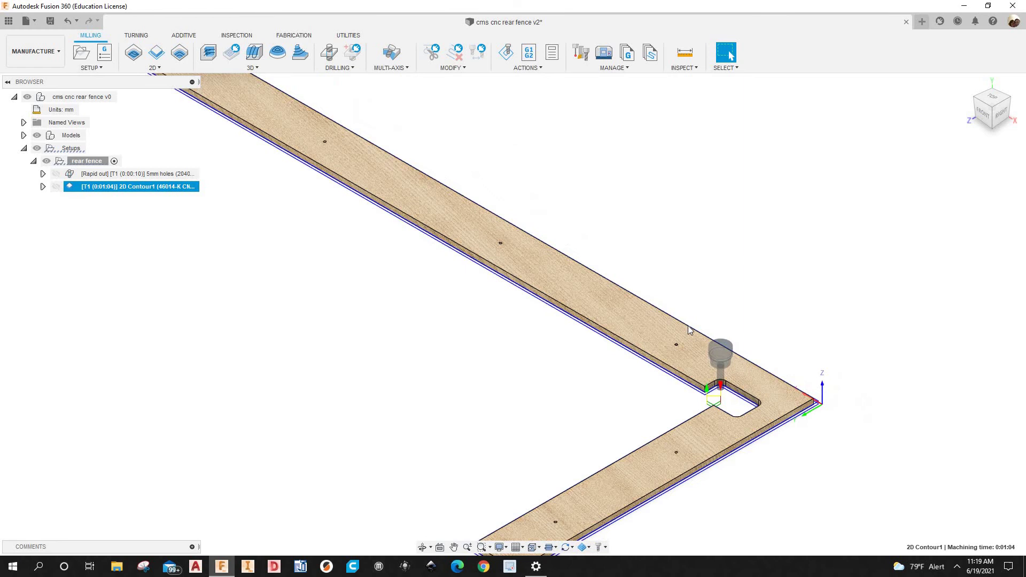
pyautogui.rightClick(148, 189)
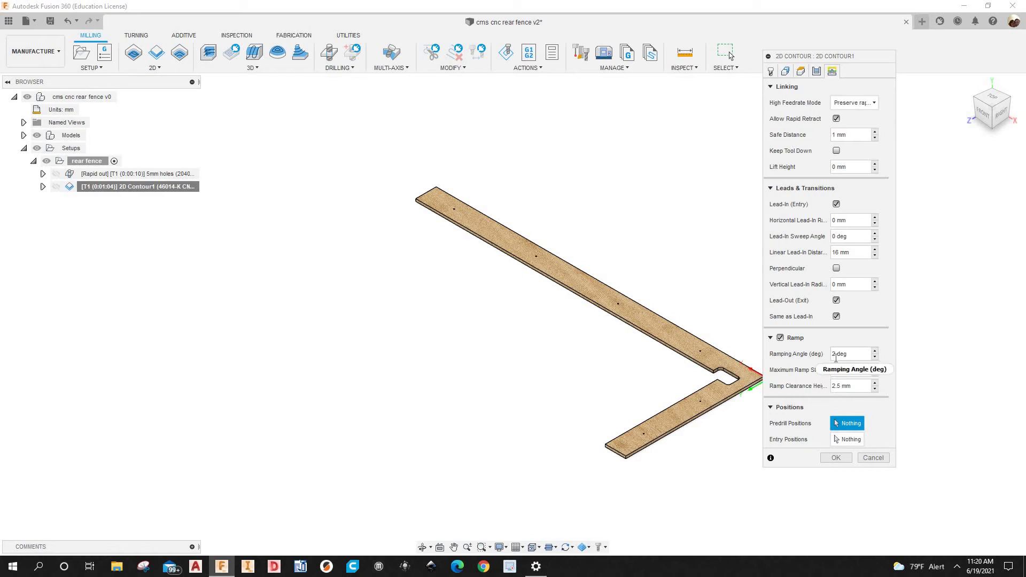
pyautogui.moveTo(835, 358)
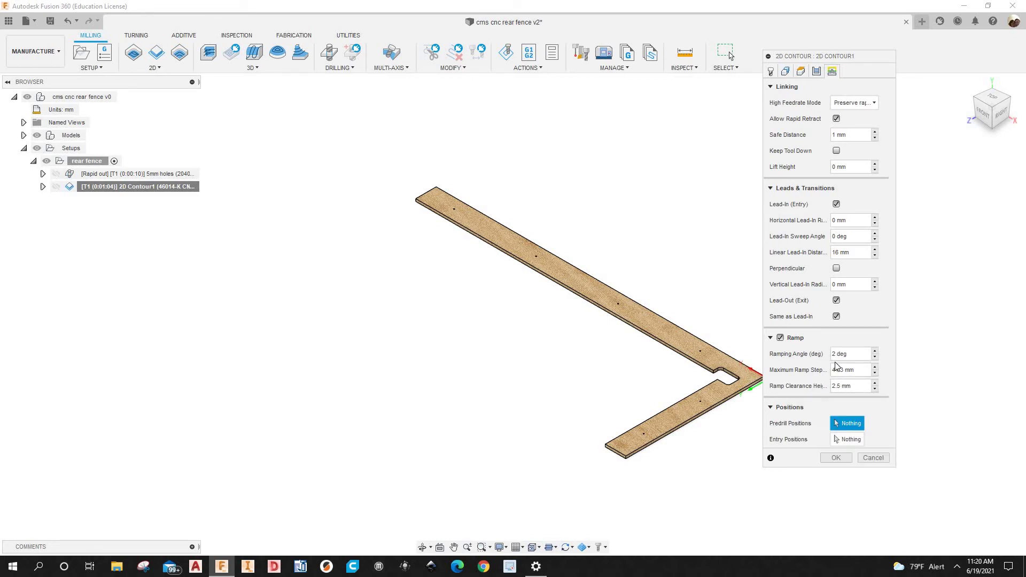
pyautogui.click(835, 458)
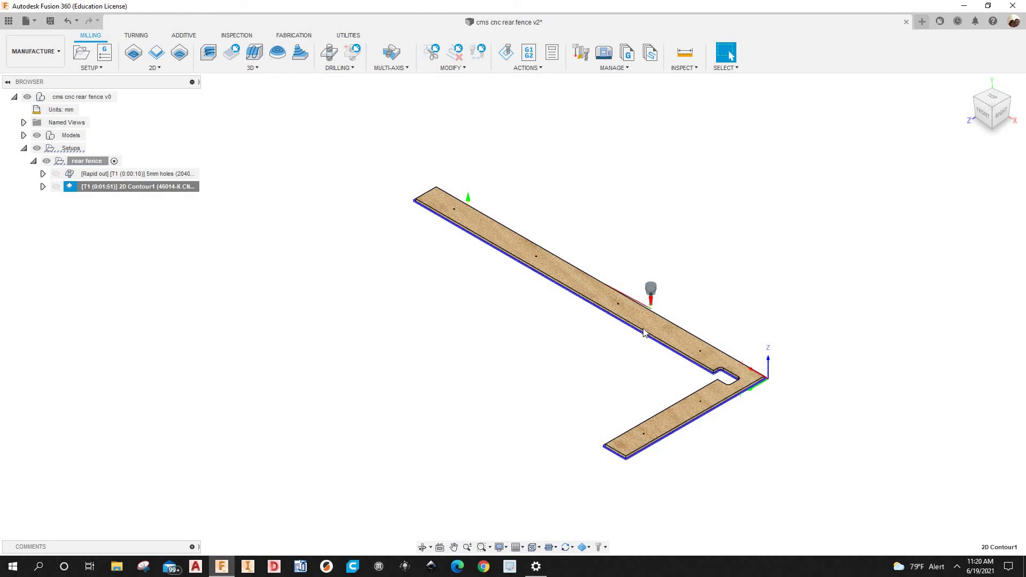
# Step: Inspect the ramped contour toolpath along the fence's long outer edge, and simulate the operation on the stock
pyautogui.scroll(5, 655, 301)
pyautogui.scroll(2, 656, 301)
pyautogui.scroll(-5, 655, 300)
pyautogui.keyDown('shift'); pyautogui.moveTo(704, 326); pyautogui.dragTo(480, 428, button='middle'); pyautogui.keyUp('shift')
pyautogui.scroll(-5, 747, 466)
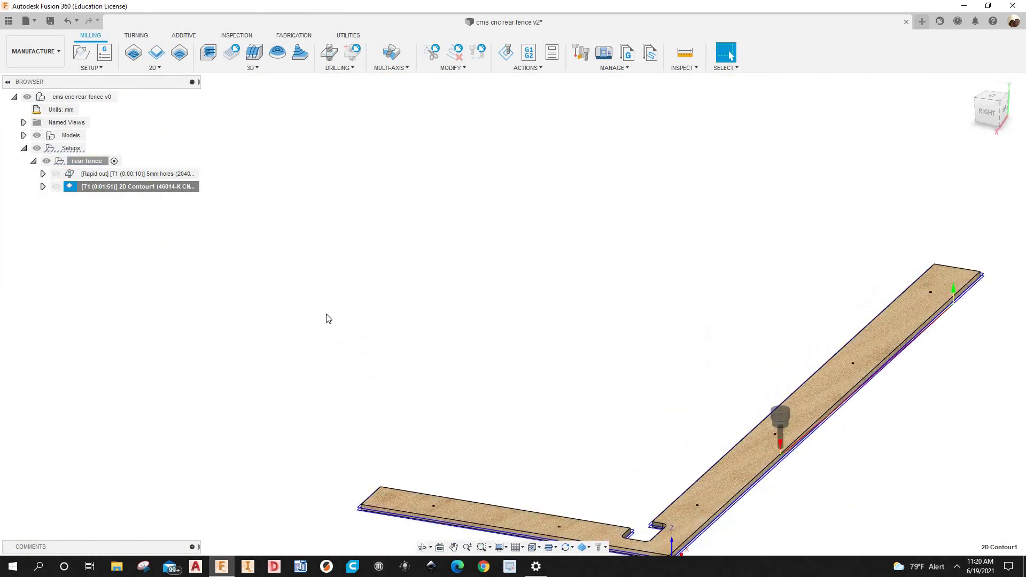
pyautogui.scroll(-2, 372, 359)
pyautogui.rightClick(169, 192)
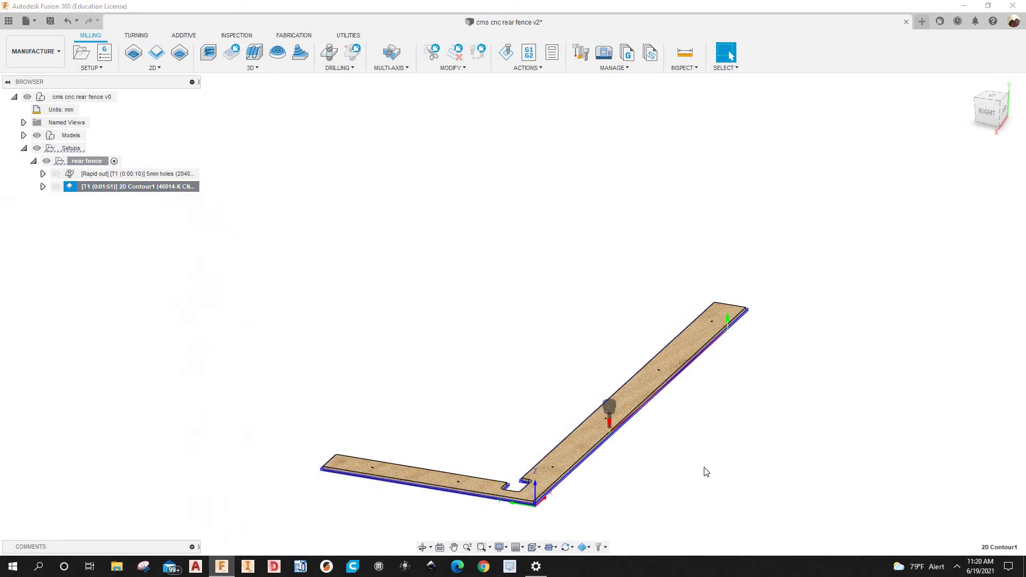
pyautogui.press('Return')
pyautogui.keyDown('shift'); pyautogui.moveTo(634, 451); pyautogui.dragTo(615, 389, button='middle'); pyautogui.keyUp('shift')
pyautogui.scroll(5, 550, 499)
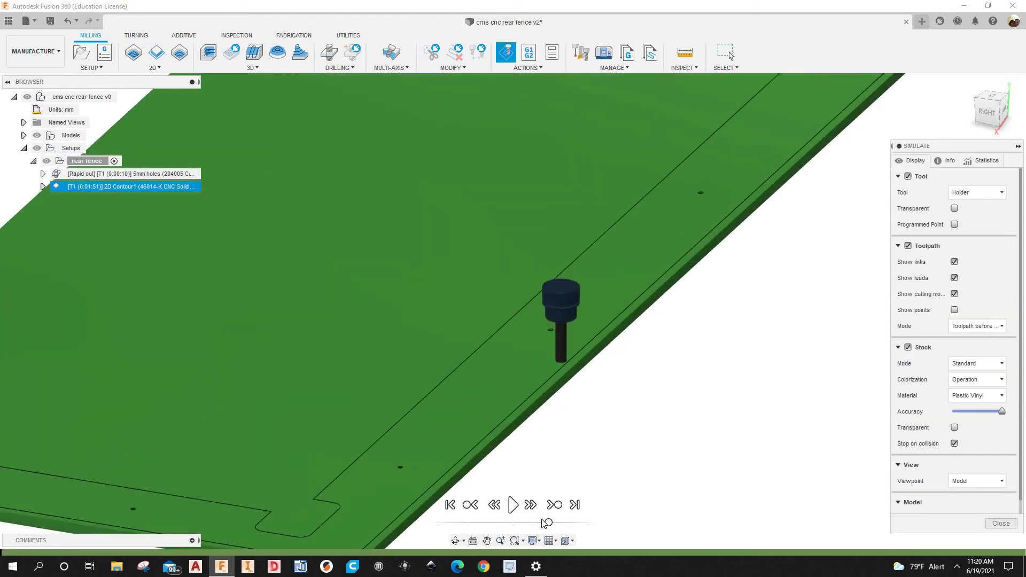
pyautogui.click(513, 505)
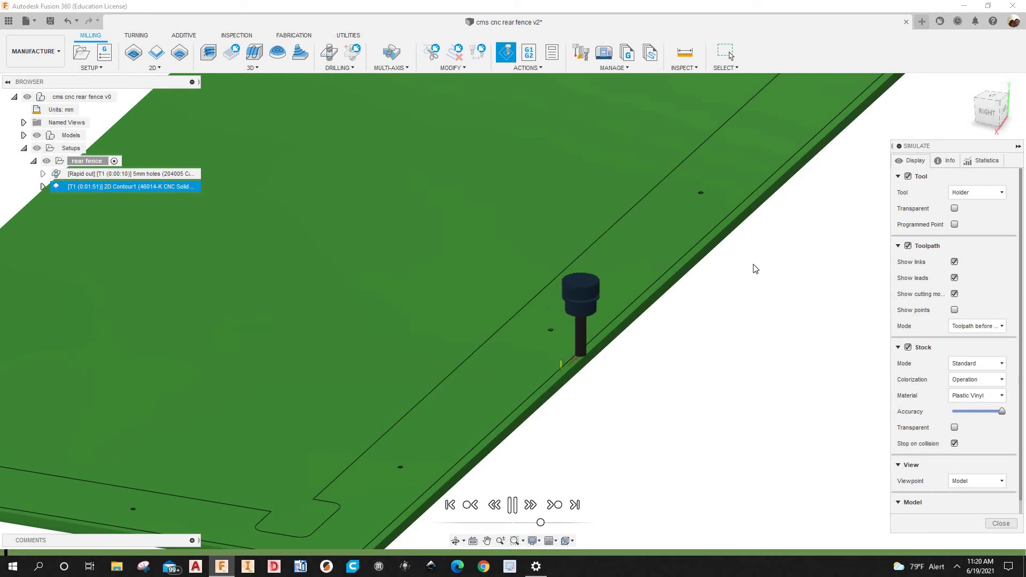
# Step: Examine the ramped entry cut along the fence's long outer edge during playback, then close the simulation and restore the home view
pyautogui.scroll(-3, 742, 293)
pyautogui.keyDown('shift'); pyautogui.moveTo(742, 293); pyautogui.dragTo(783, 314, button='middle'); pyautogui.keyUp('shift')
pyautogui.scroll(3, 753, 305)
pyautogui.scroll(5, 729, 316)
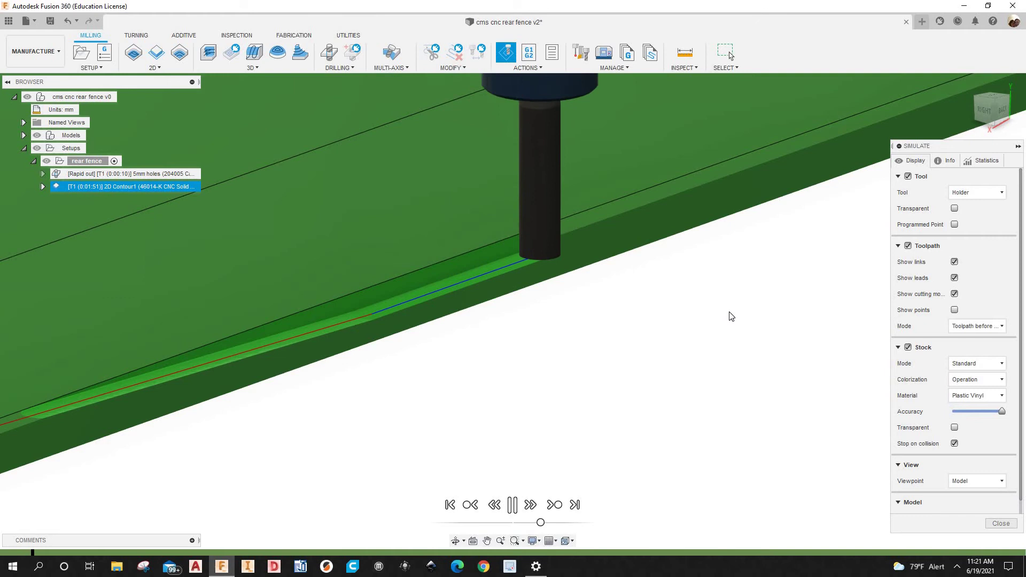
pyautogui.scroll(-5, 729, 316)
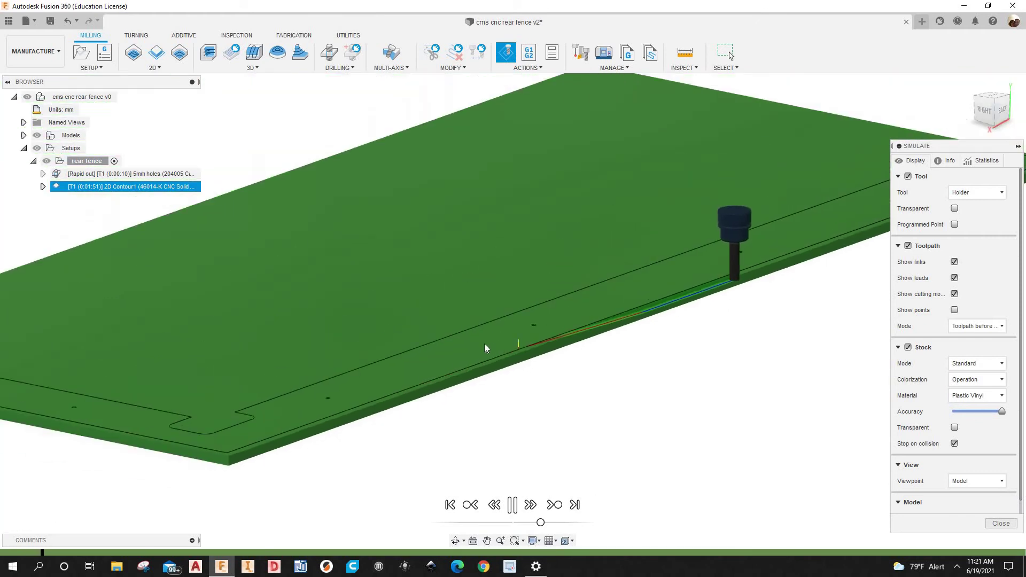
pyautogui.scroll(3, 470, 353)
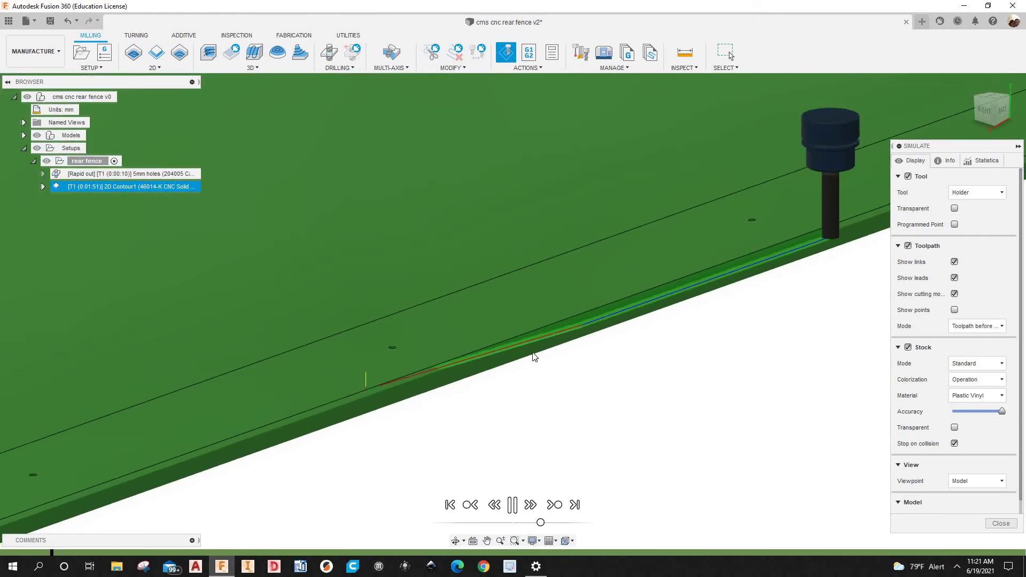
pyautogui.scroll(-3, 462, 350)
pyautogui.scroll(6, 438, 361)
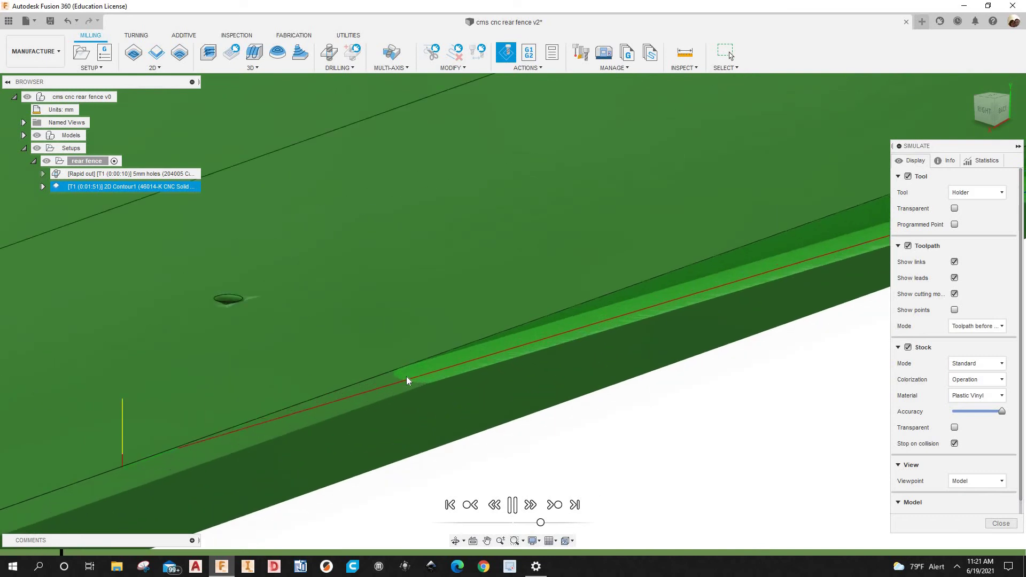
pyautogui.scroll(2, 508, 353)
pyautogui.scroll(-5, 712, 318)
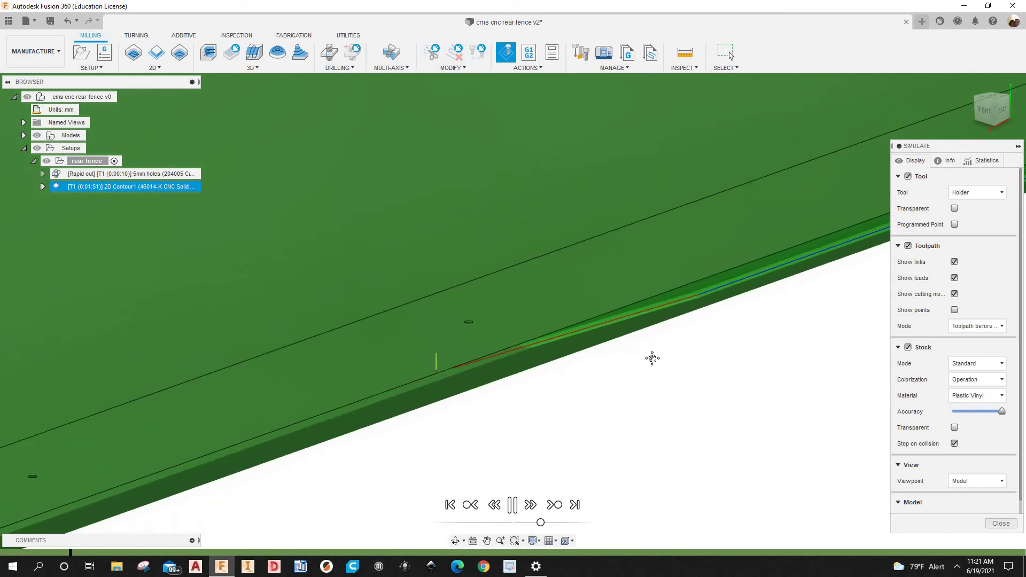
pyautogui.scroll(-6, 625, 355)
pyautogui.scroll(-1, 800, 268)
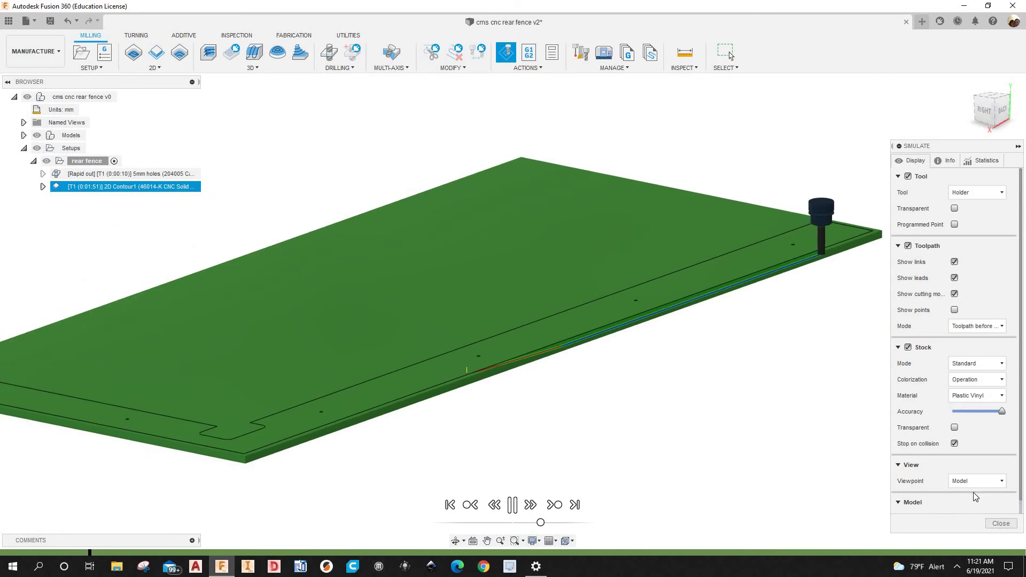
pyautogui.press('F6')
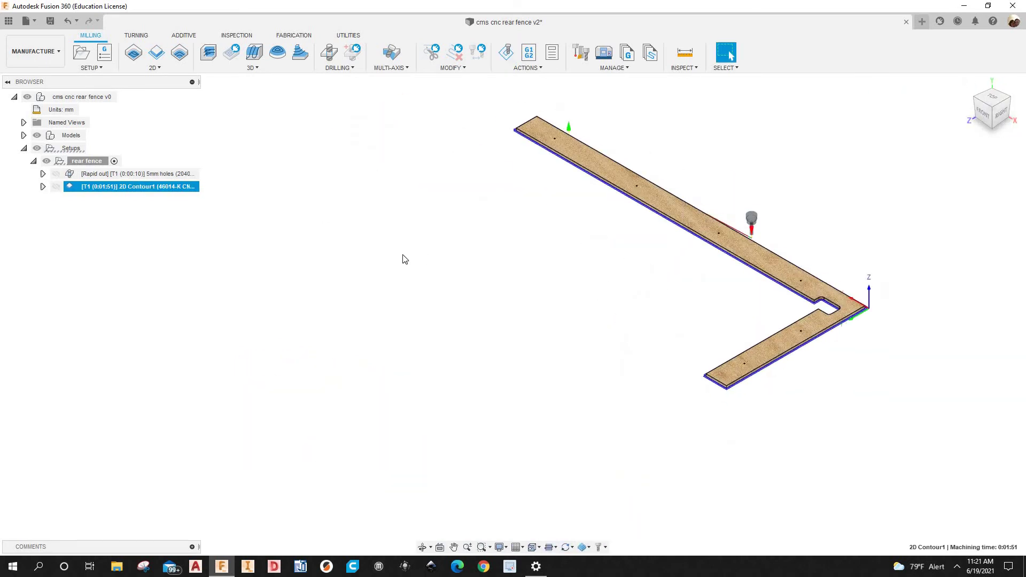
# Step: Open the post-processing settings for the rear fence setup
pyautogui.click(86, 163)
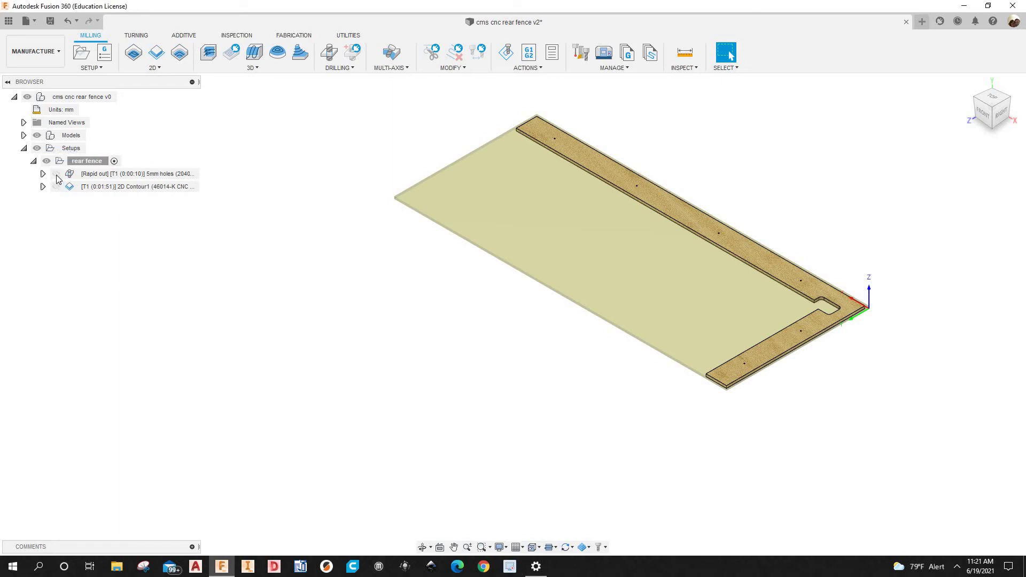
pyautogui.press('Escape')
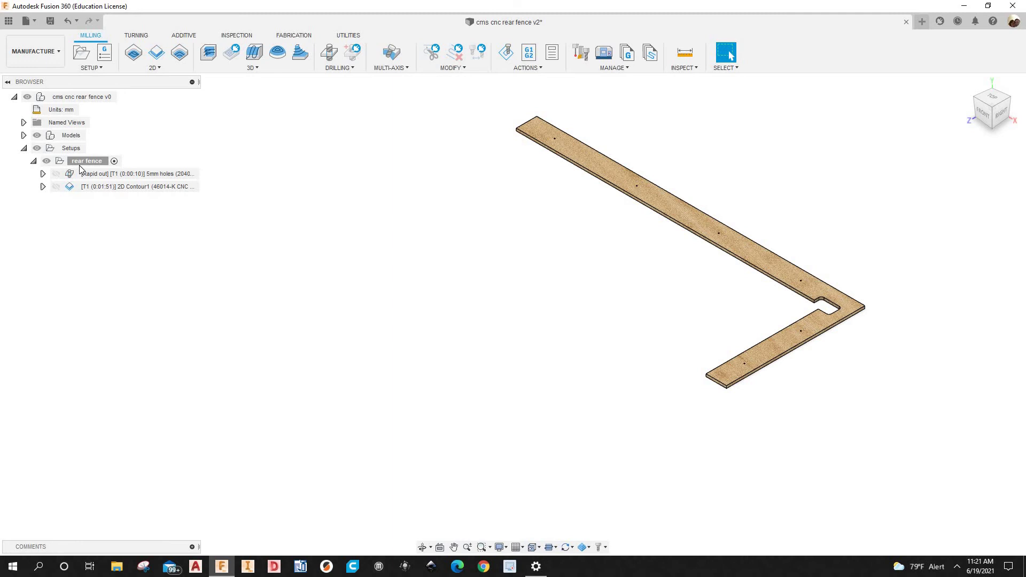
pyautogui.scroll(-3, 359, 283)
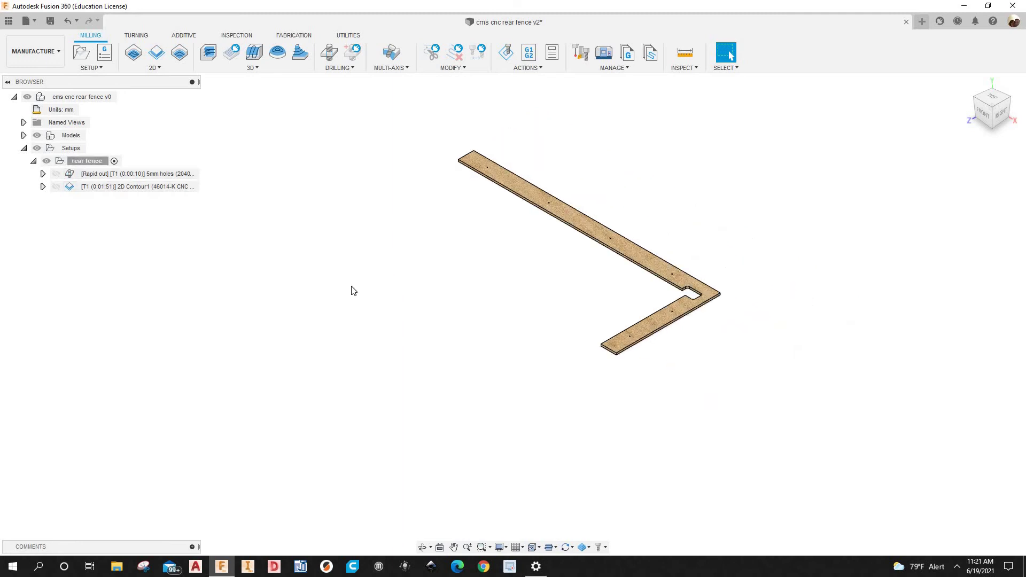
pyautogui.rightClick(90, 162)
pyautogui.click(122, 281)
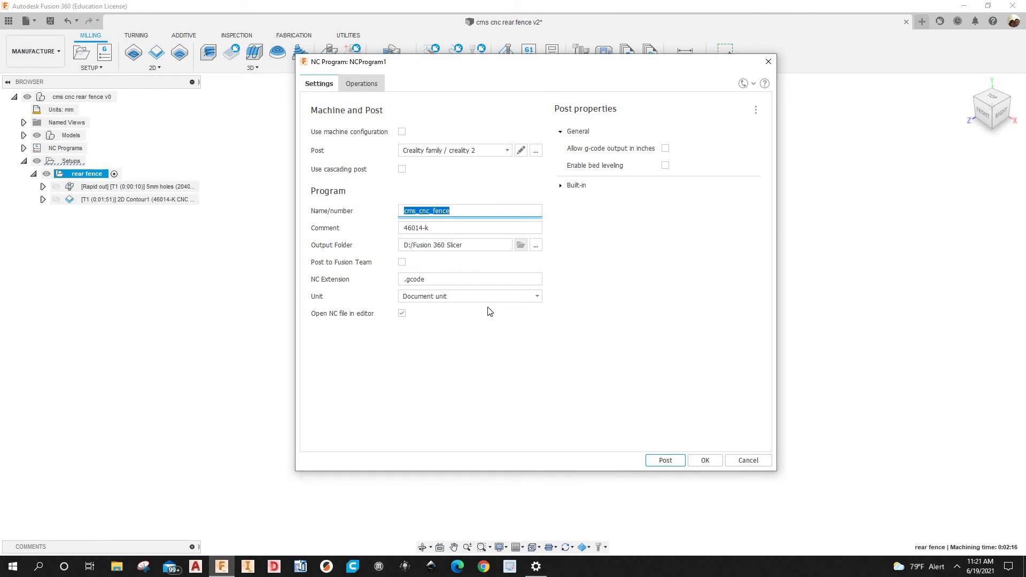
# Step: Set the NC program's output folder to weeke_cnc_programming inside Fusion360_woodwop_cnc_programs on Local Disk (C:)
pyautogui.click(536, 248)
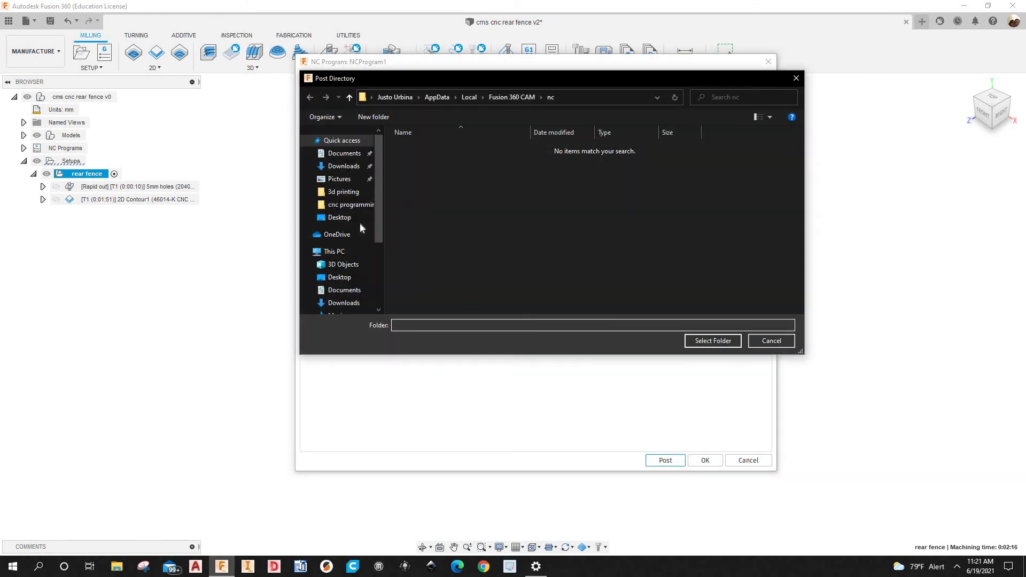
pyautogui.click(343, 219)
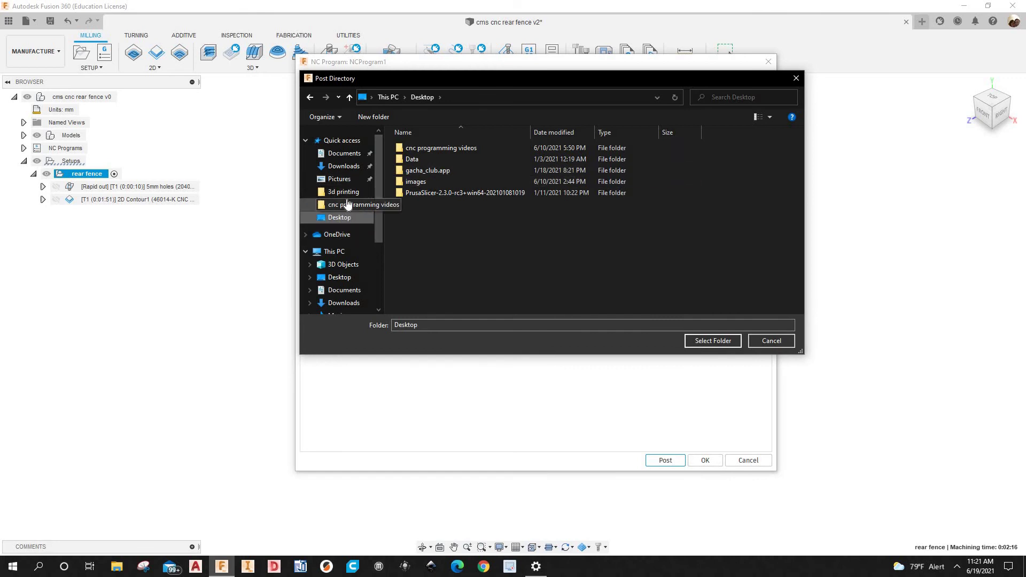
pyautogui.scroll(-3, 336, 251)
pyautogui.click(348, 255)
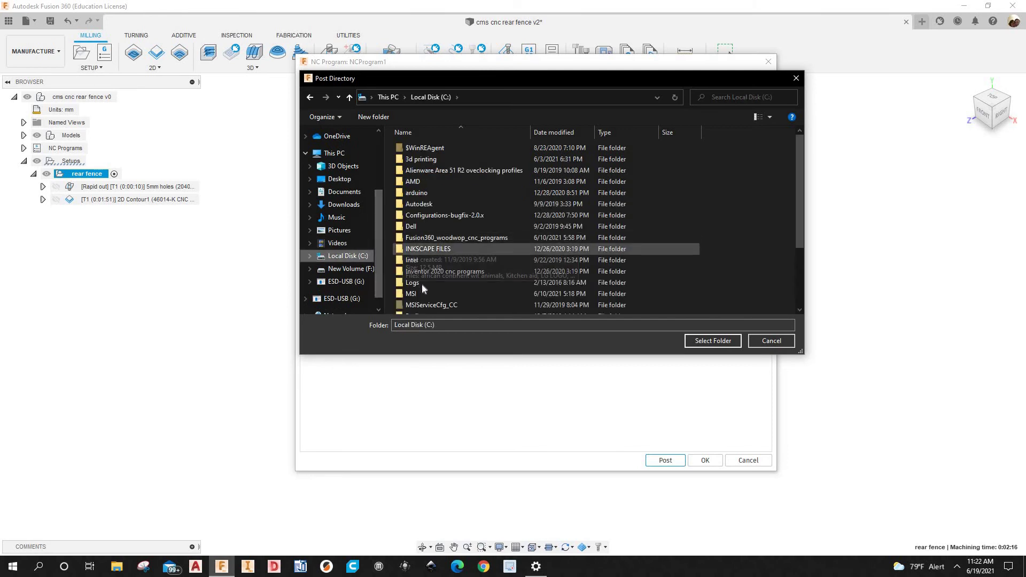
pyautogui.doubleClick(469, 238)
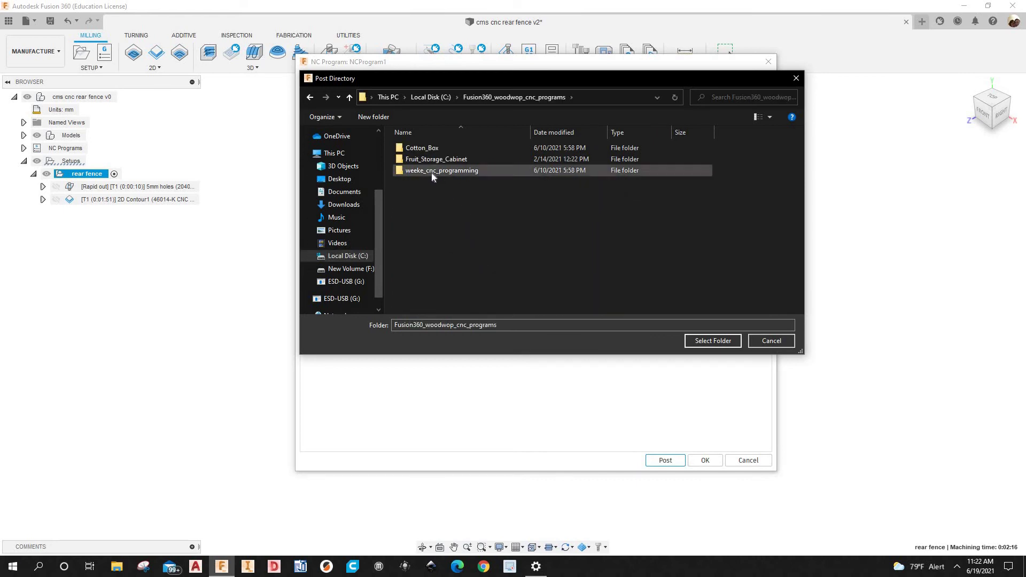
pyautogui.click(521, 171)
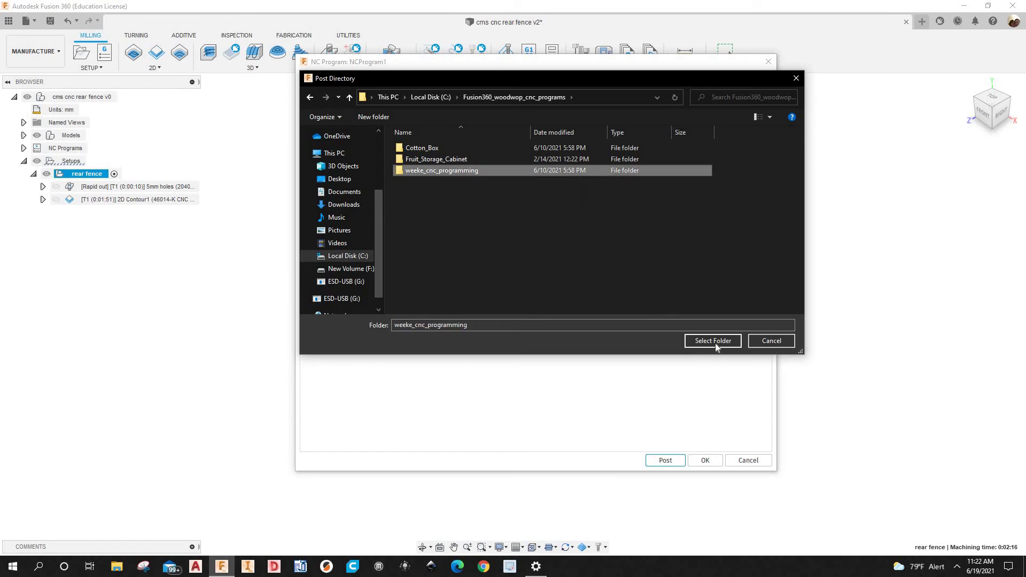
pyautogui.click(714, 341)
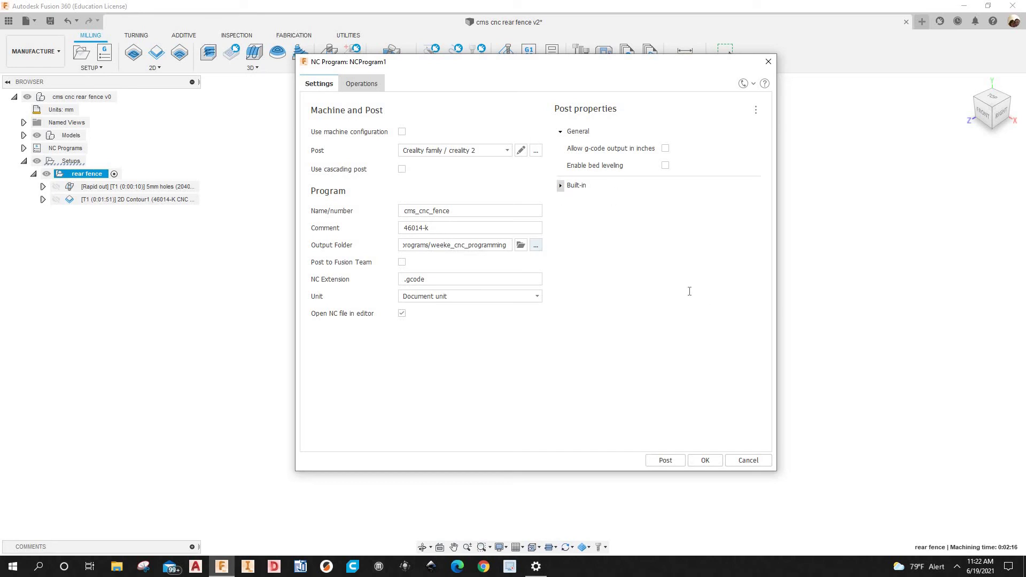
# Step: Expand the built-in post properties and change the post processor to woodWOP / woodwop(2)
pyautogui.click(559, 186)
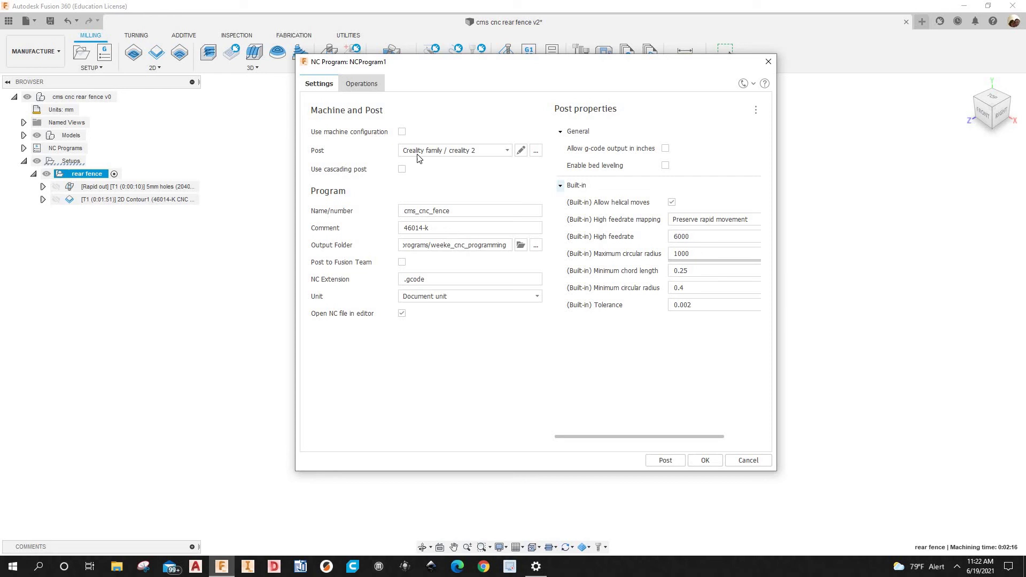
pyautogui.click(506, 152)
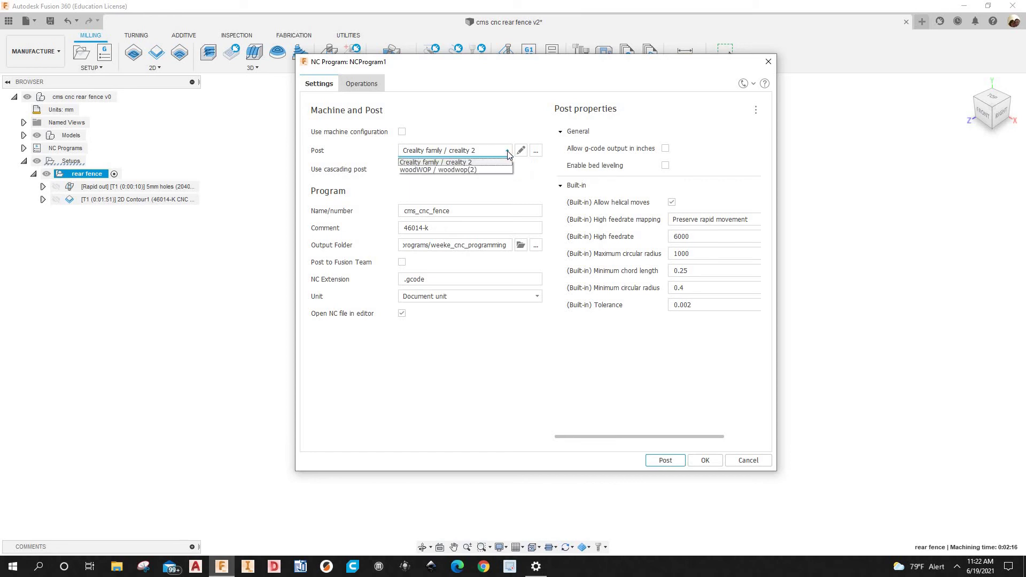
pyautogui.click(437, 169)
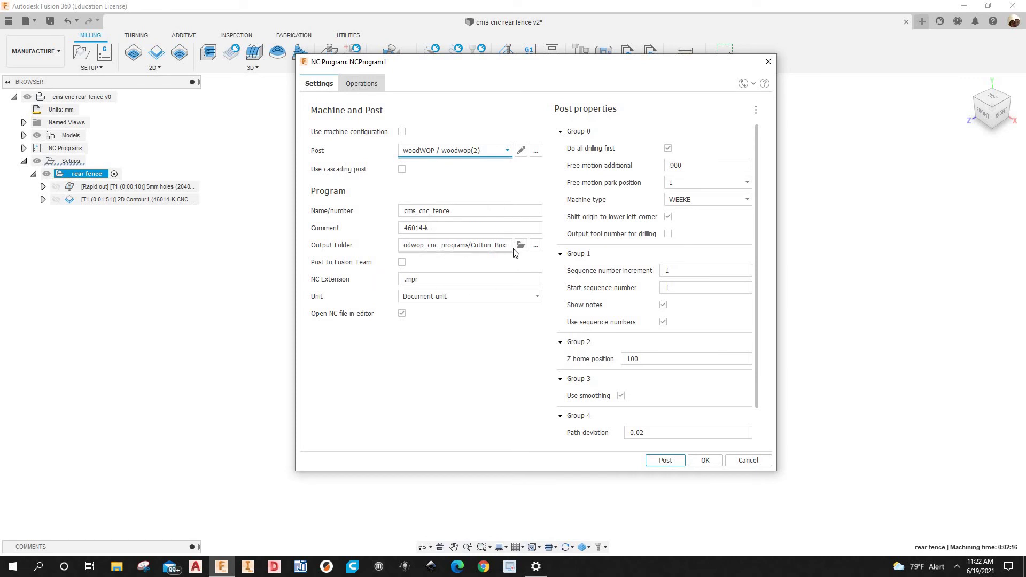
# Step: Redirect the woodWOP output from the Cotton_Box folder to weeke_cnc_programming, and post the NC program with the file opened in the editor
pyautogui.click(536, 246)
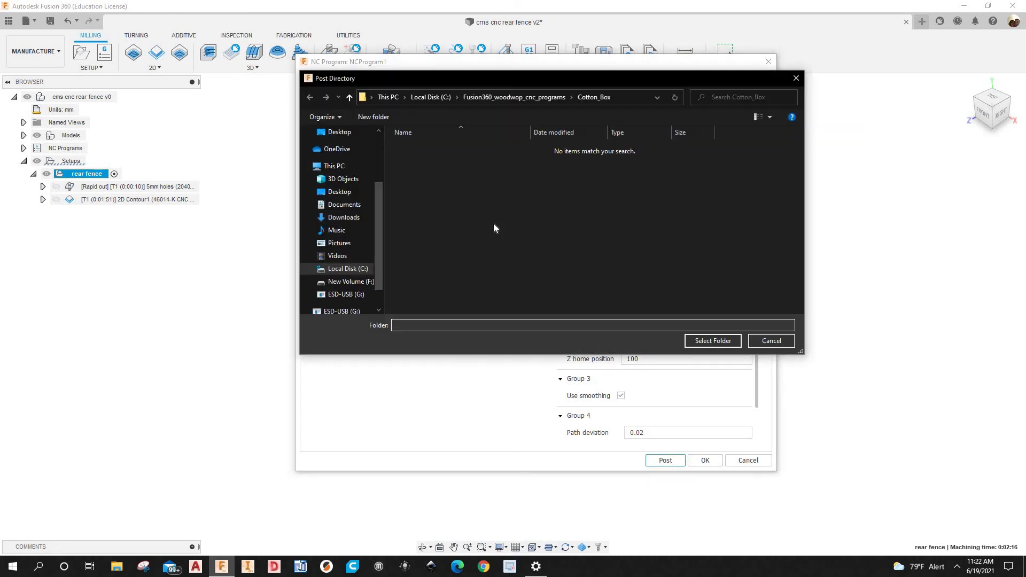
pyautogui.click(350, 99)
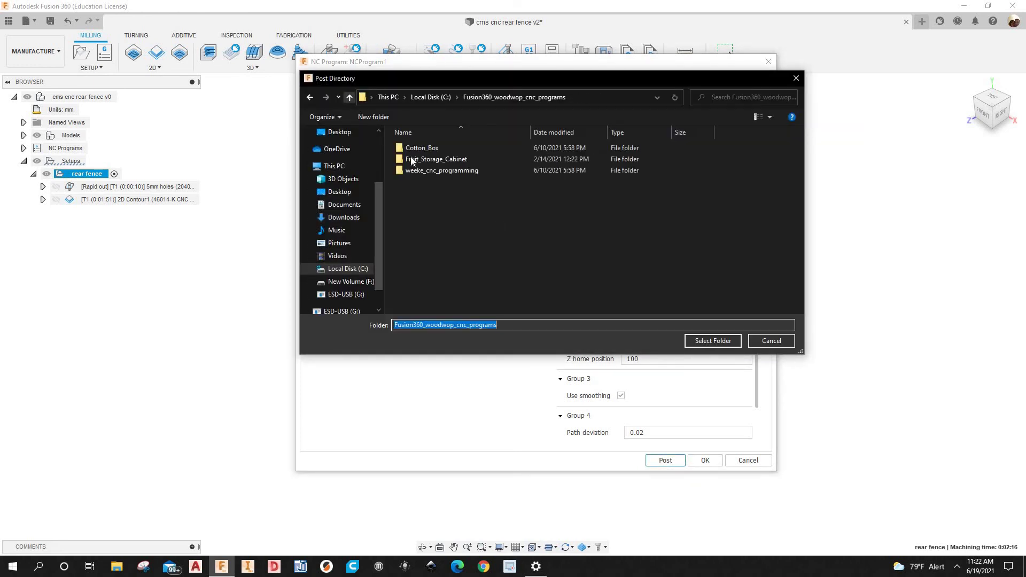
pyautogui.click(445, 171)
pyautogui.click(712, 340)
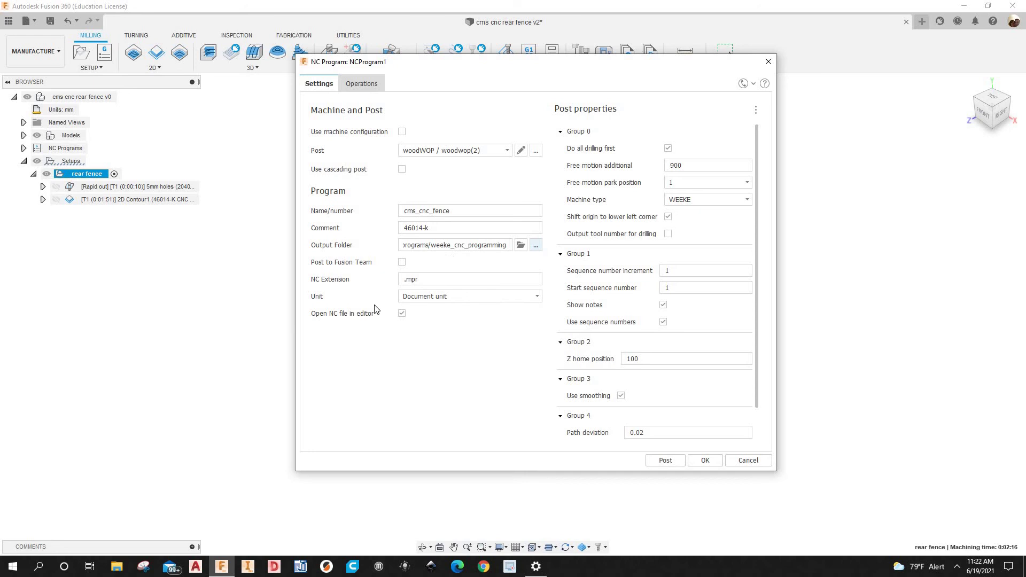
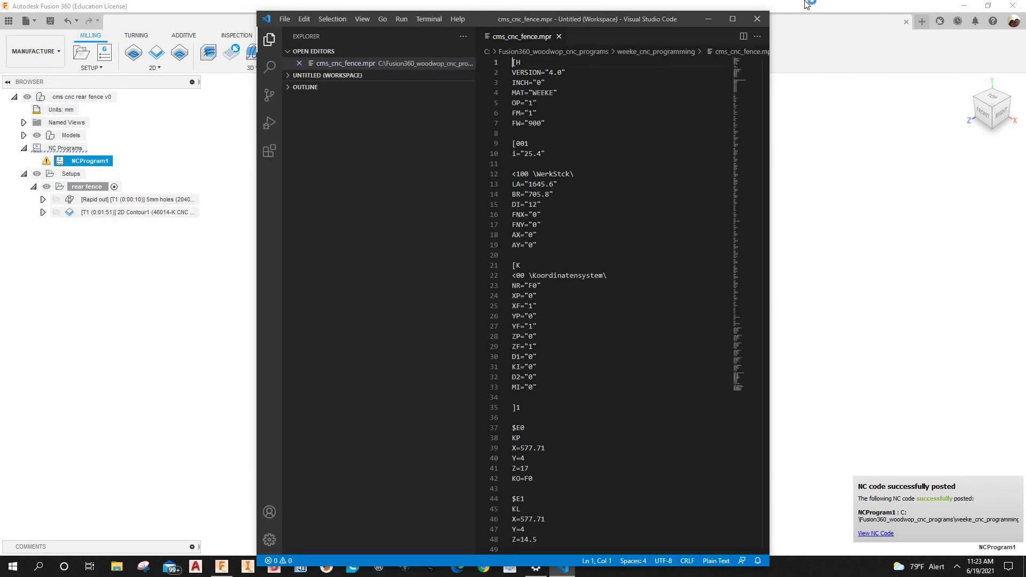
# Step: Review the contour coordinates in the posted cms_cnc_fence.mpr code, and switch back to Fusion 360
pyautogui.scroll(-3, 544, 102)
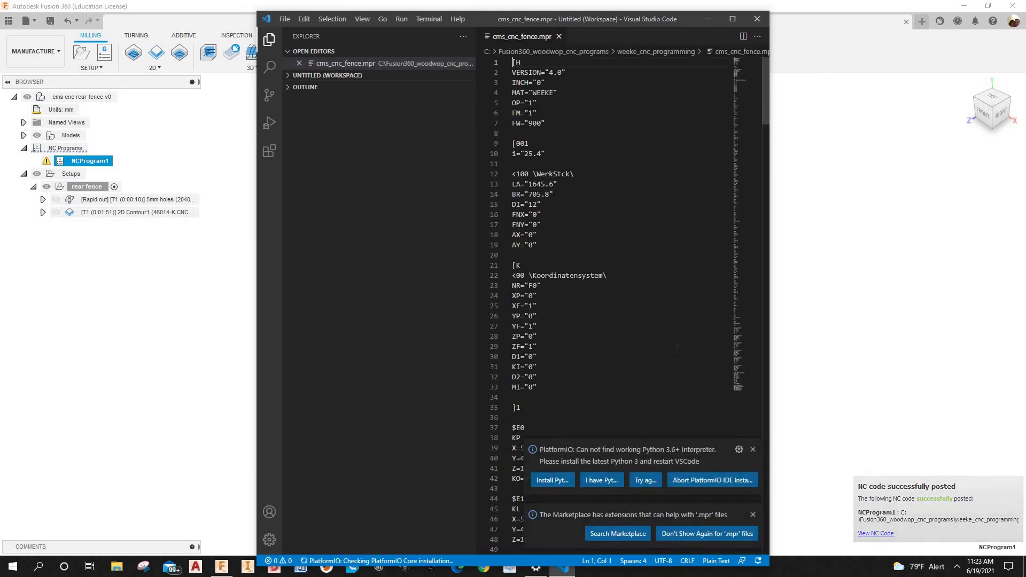
pyautogui.scroll(-13, 677, 348)
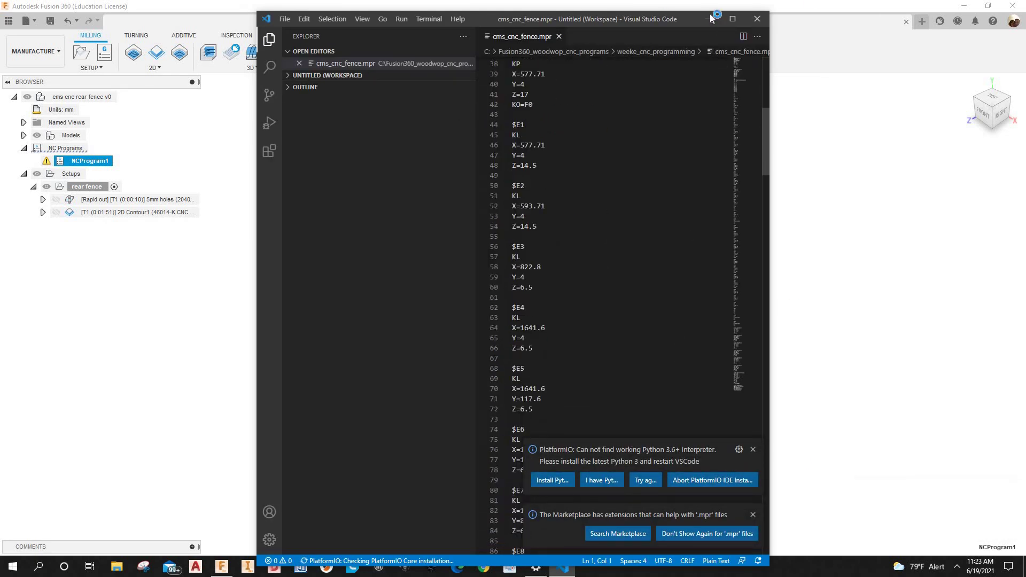
pyautogui.click(221, 566)
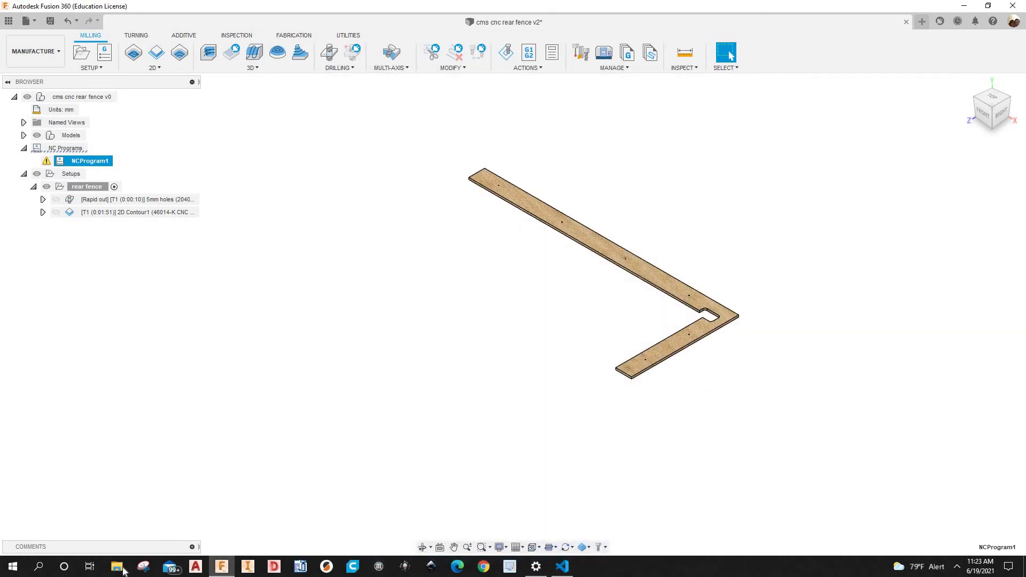
# Step: Switch to File Explorer, open cms_cnc_fence from C:\Fusion360_woodwop_cnc_programs\weeke_cnc_programming in woodWOP, and maximize its window
pyautogui.press('super+e')
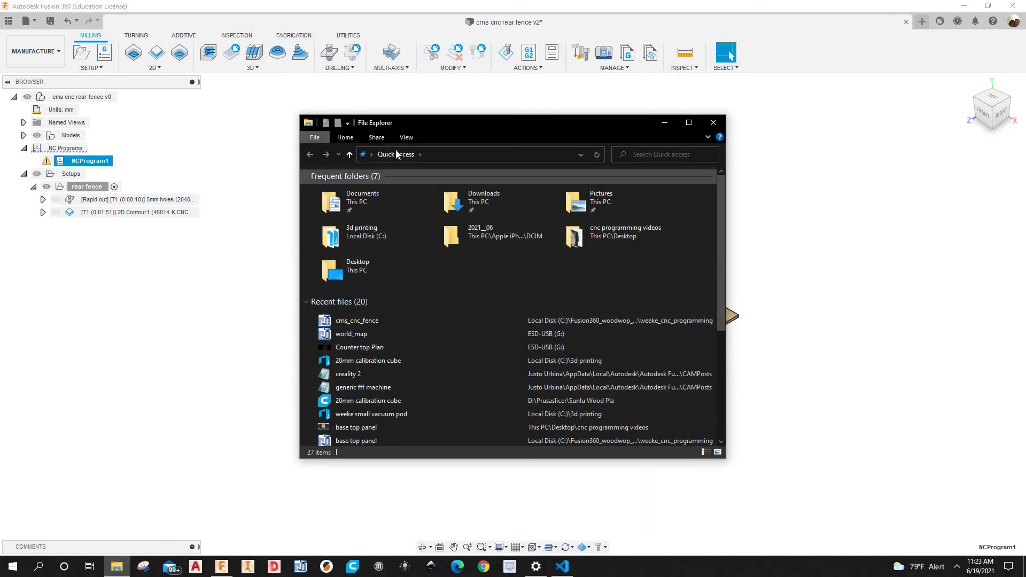
pyautogui.click(349, 155)
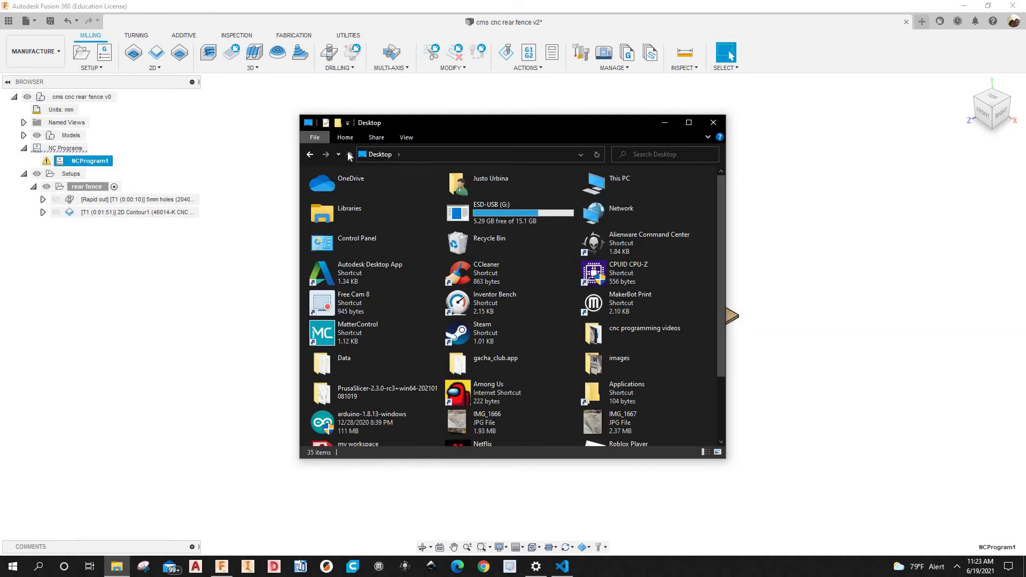
pyautogui.doubleClick(585, 194)
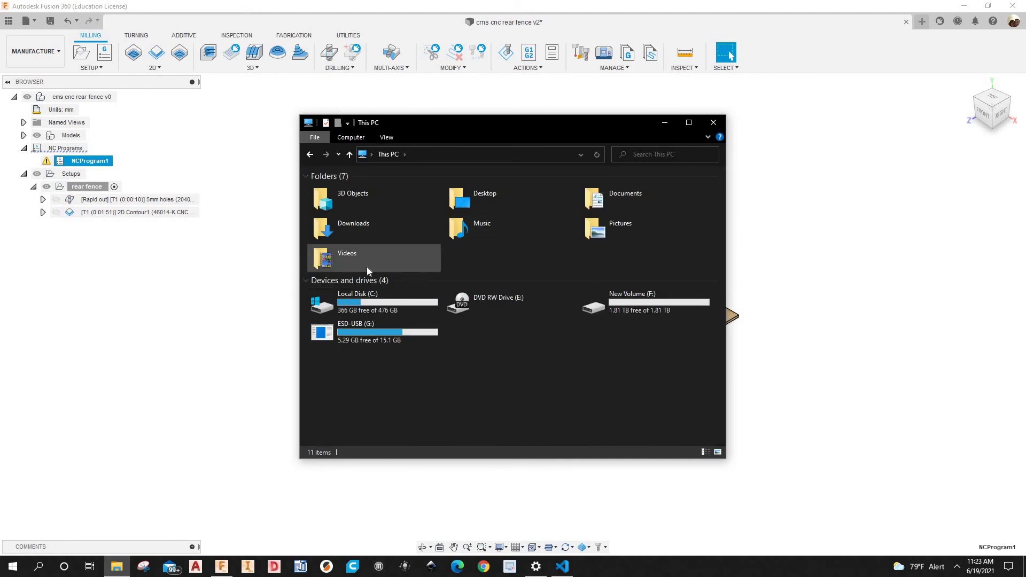
pyautogui.doubleClick(370, 295)
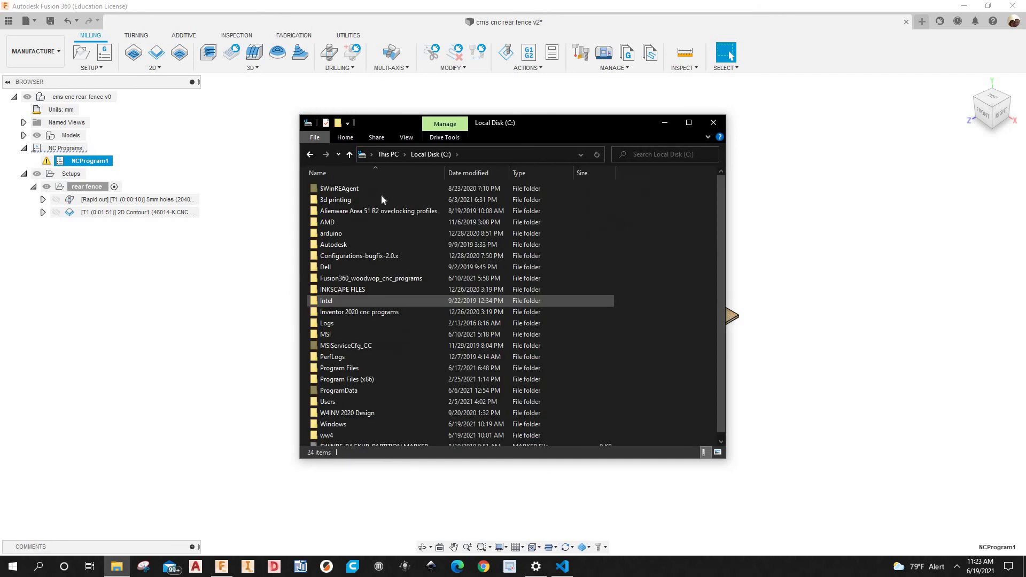
pyautogui.doubleClick(388, 279)
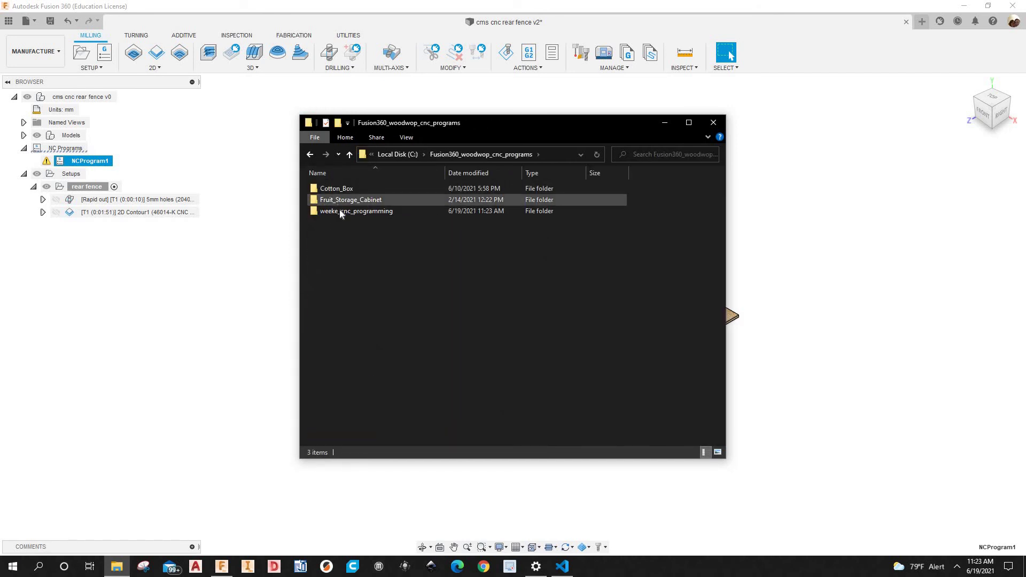
pyautogui.doubleClick(340, 211)
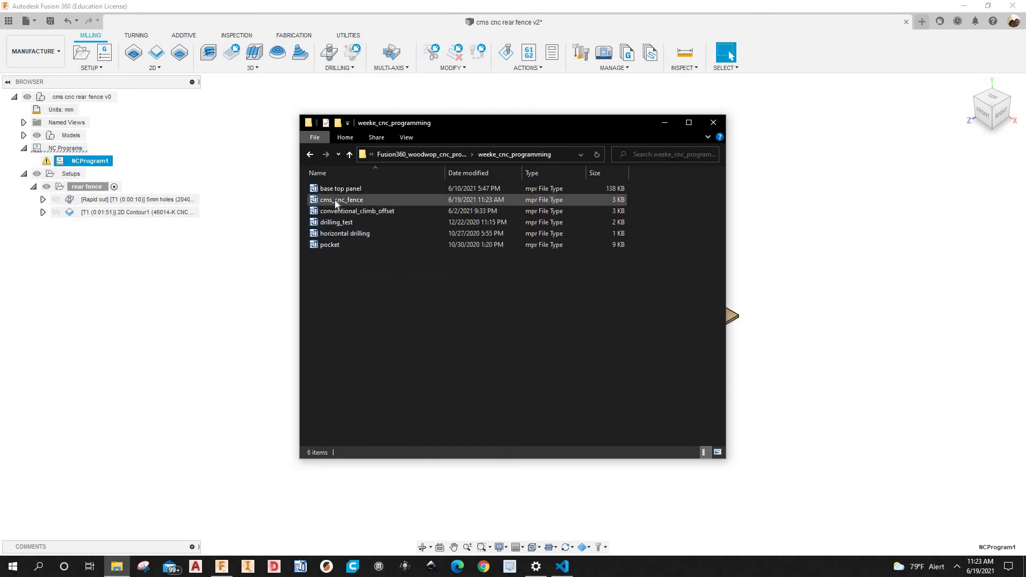
pyautogui.doubleClick(337, 201)
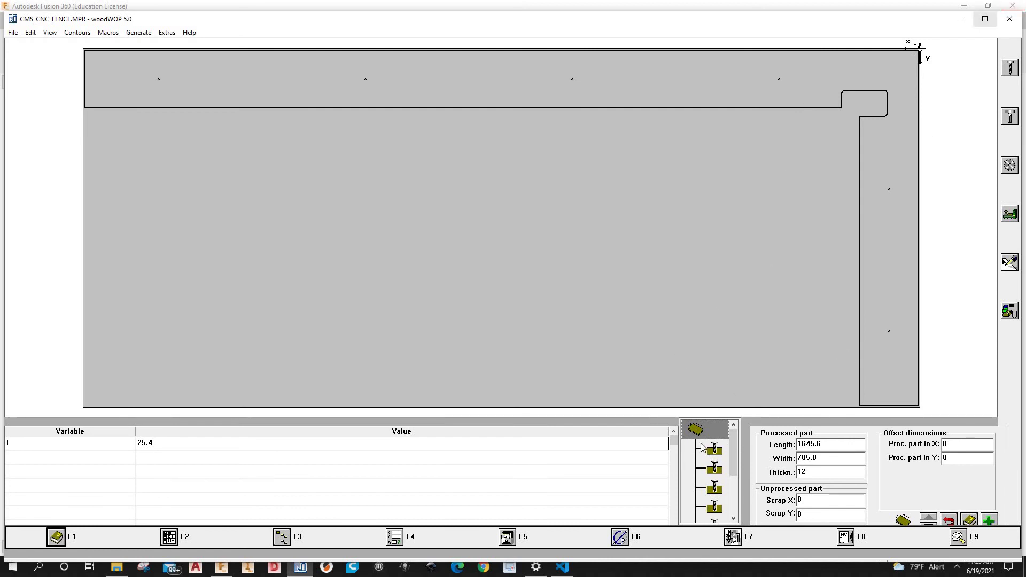
pyautogui.click(985, 19)
# Step: Examine the vertical drilling macros of the fence program for their hole positions, diameter and depth
pyautogui.click(719, 444)
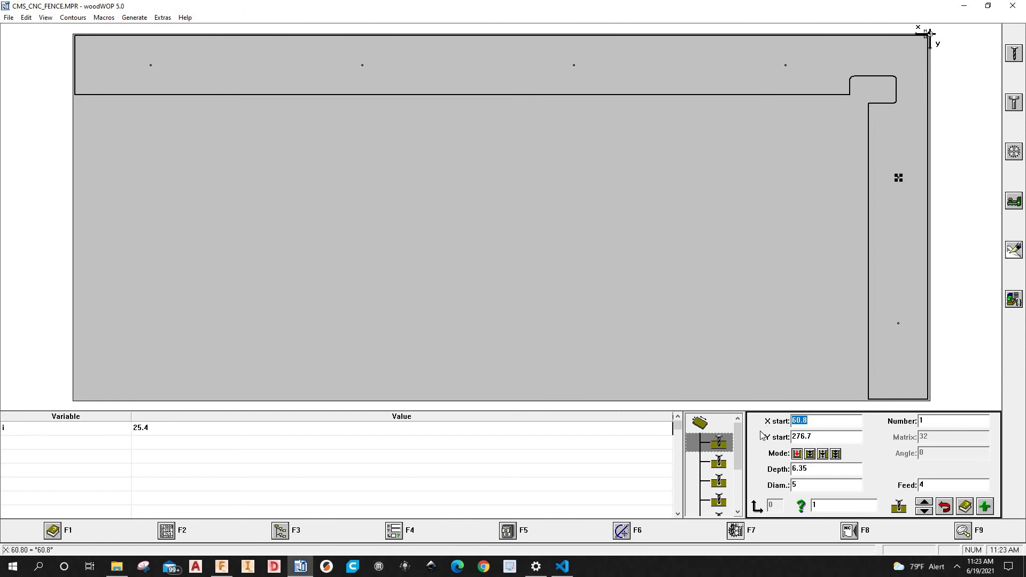
pyautogui.click(723, 483)
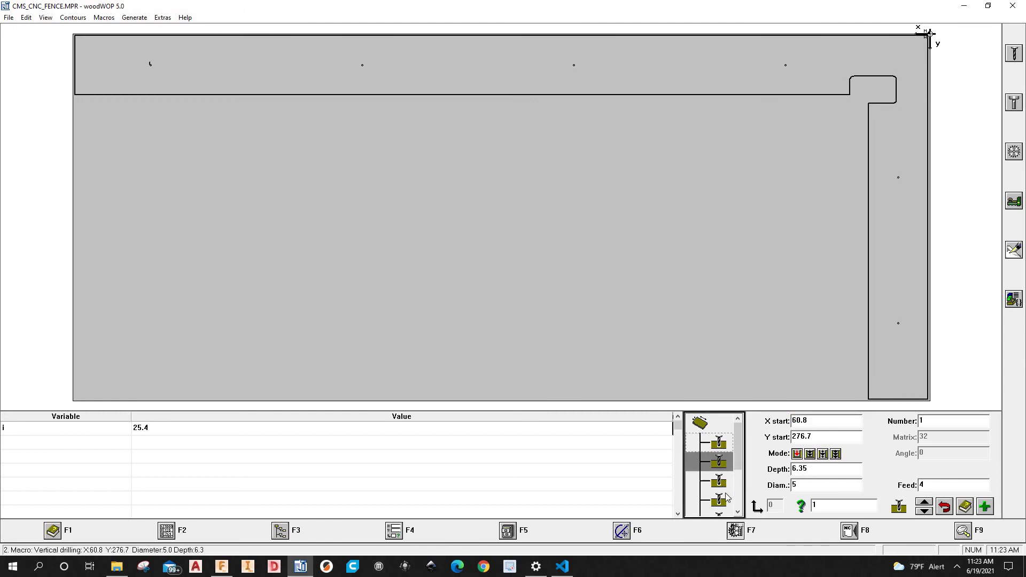
pyautogui.click(720, 501)
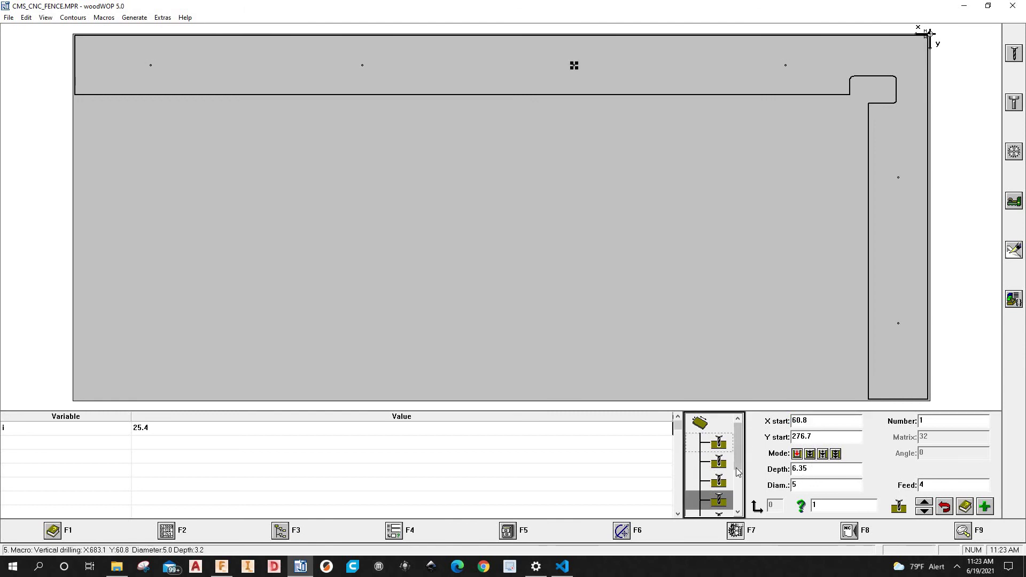
pyautogui.scroll(-1, 734, 487)
pyautogui.scroll(-1, 734, 487)
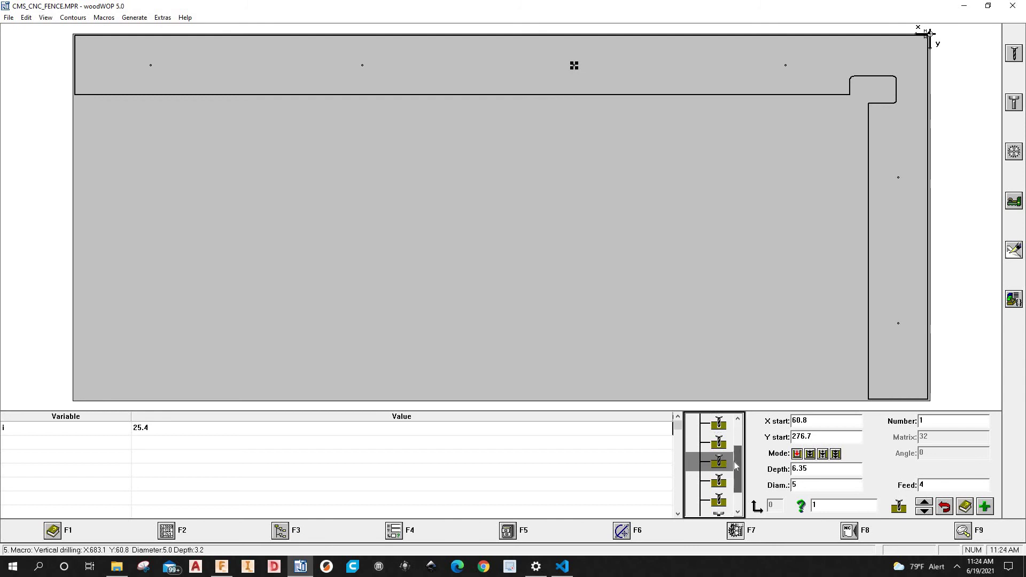
pyautogui.scroll(2, 735, 489)
pyautogui.scroll(-3, 735, 492)
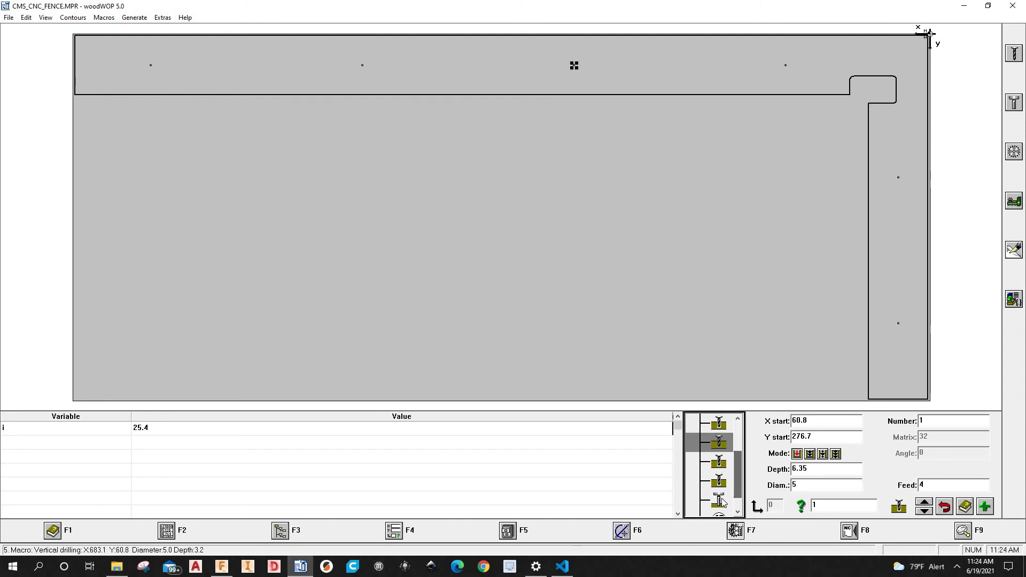
# Step: Examine the router macro's contour, tool, feed and speed, and locate the last vertical drilling macro before it
pyautogui.click(719, 500)
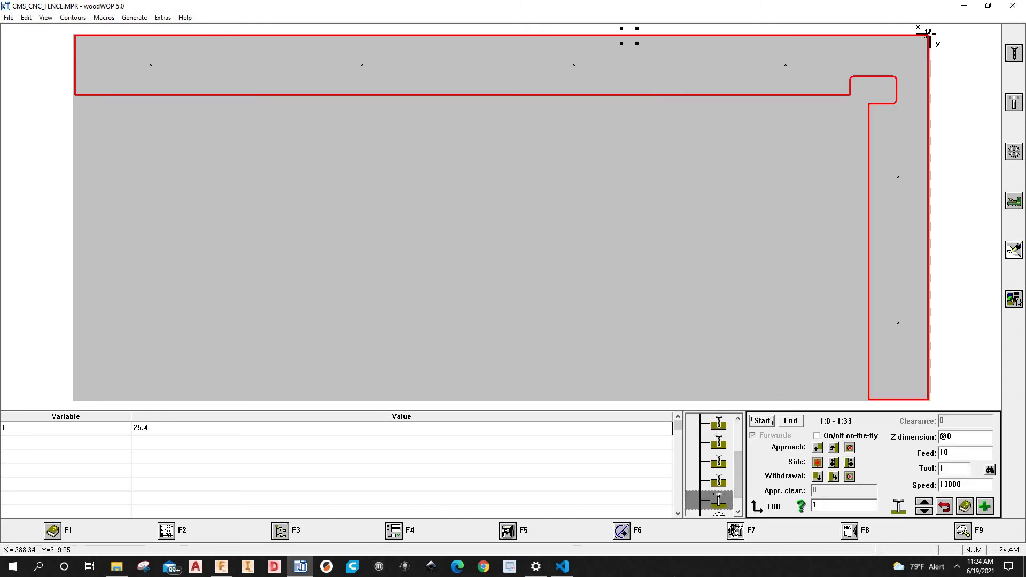
pyautogui.click(738, 500)
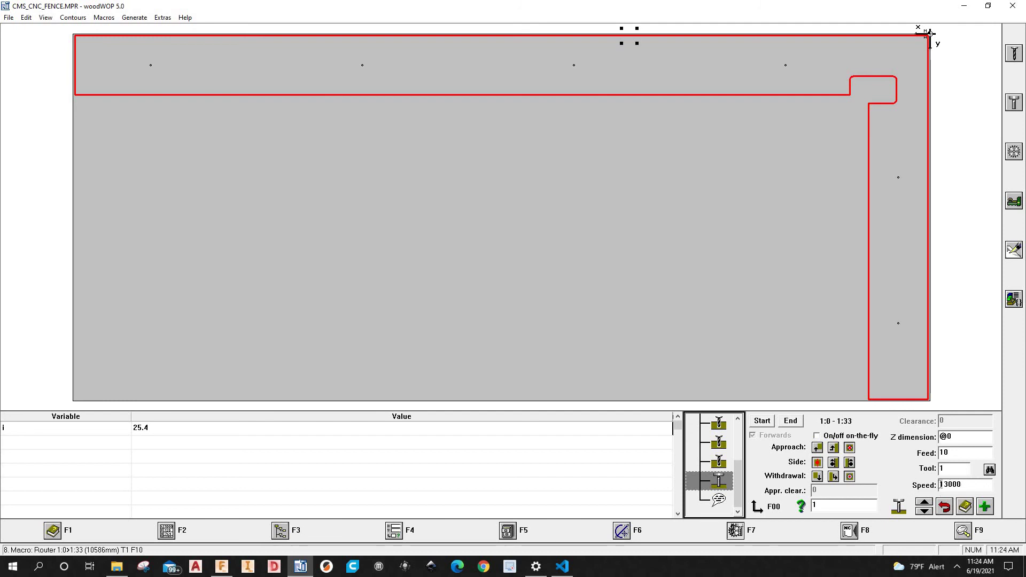
pyautogui.click(718, 463)
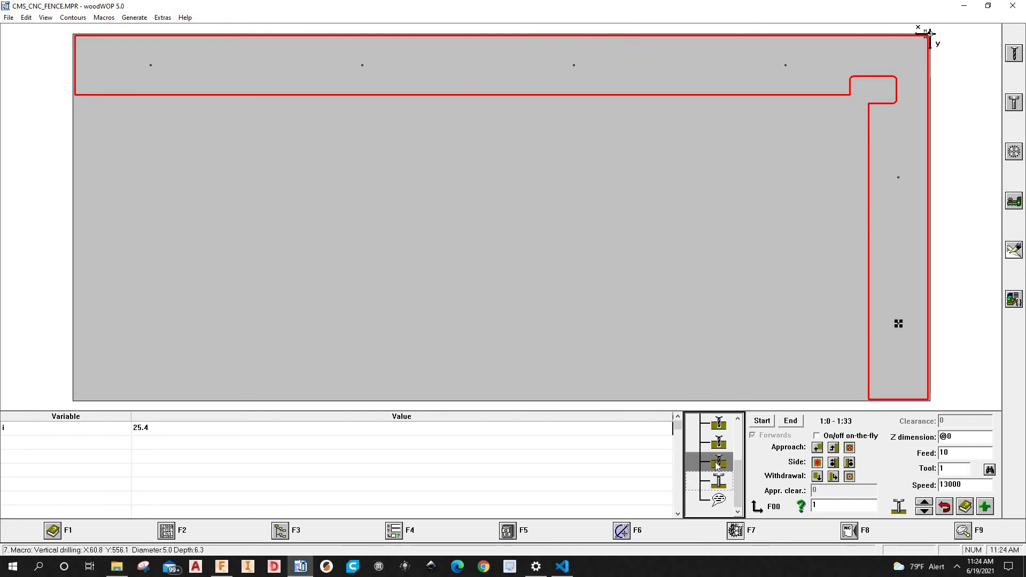
# Step: Open the vertical drilling macros one after another, from the last back to the first, and compare their start positions and depths
pyautogui.doubleClick(718, 464)
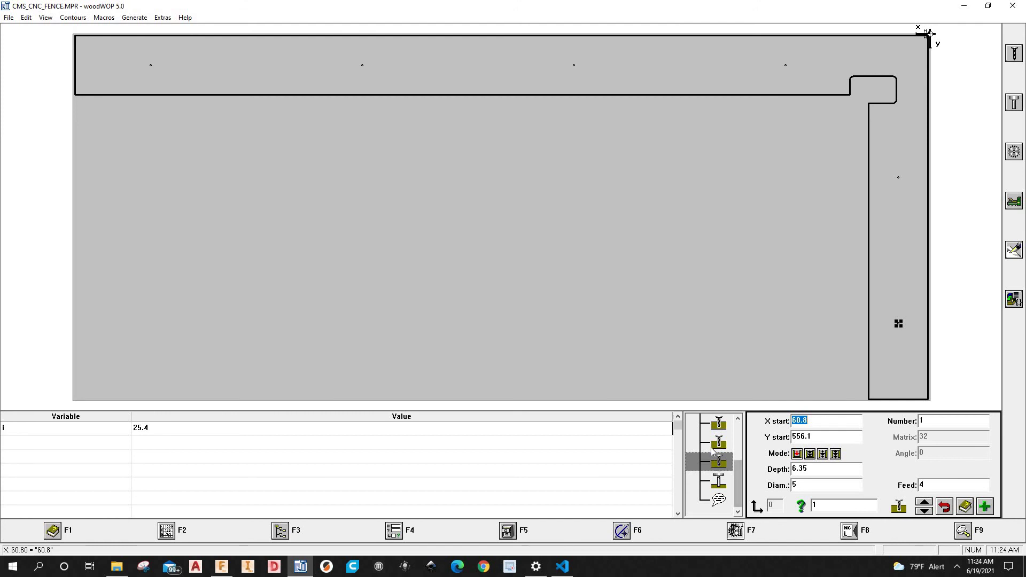
pyautogui.click(719, 443)
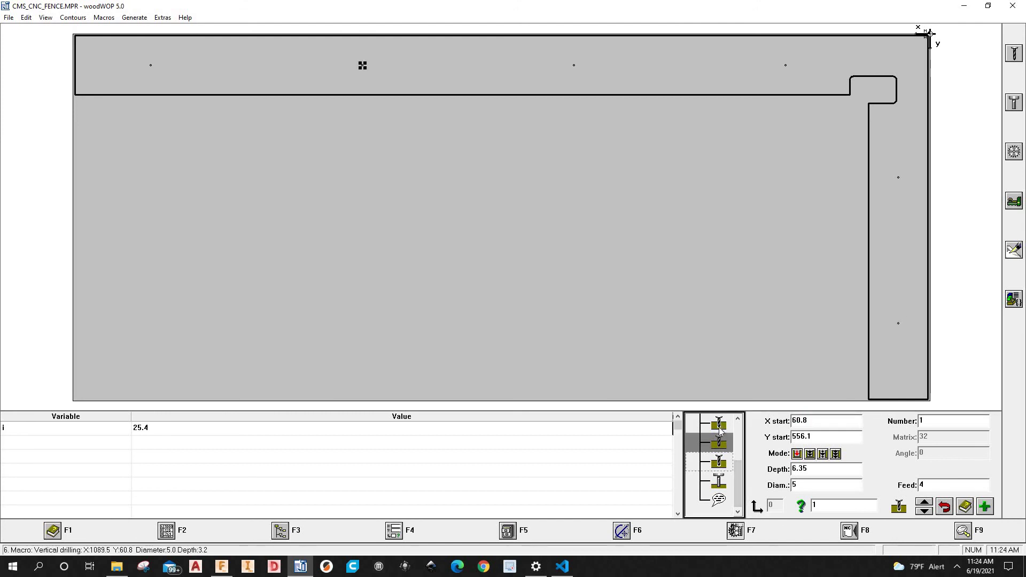
pyautogui.click(720, 426)
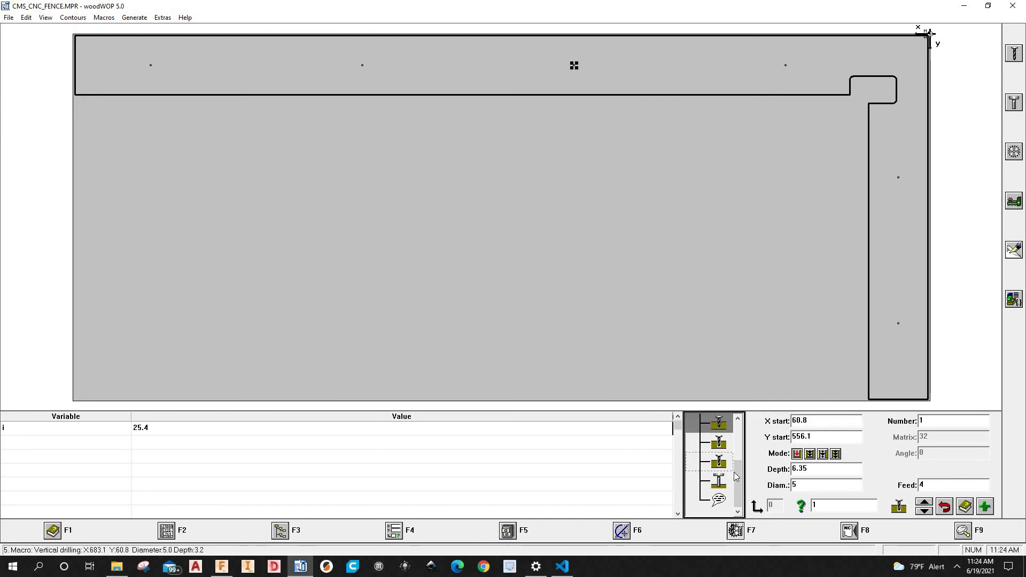
pyautogui.doubleClick(720, 425)
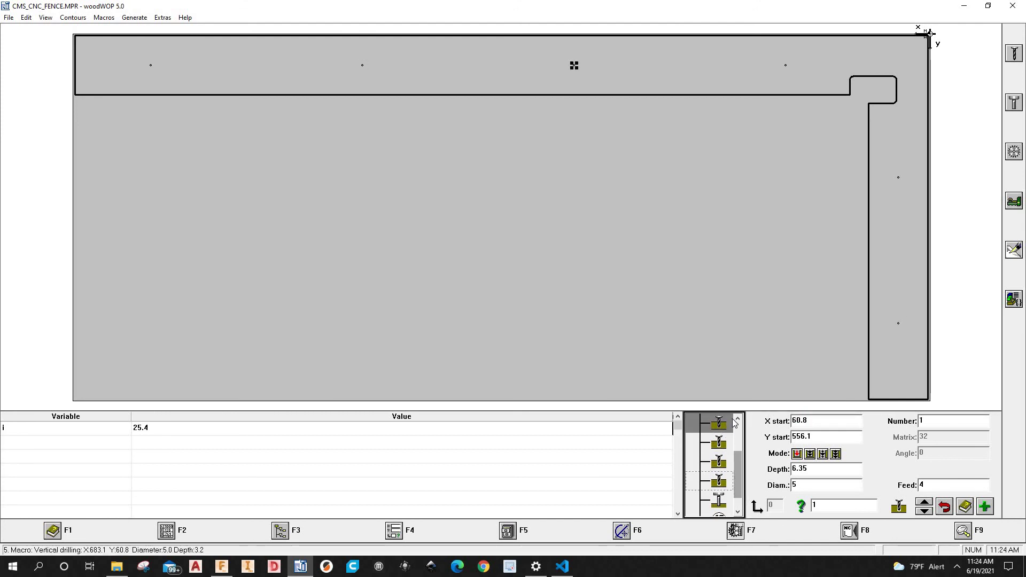
pyautogui.click(719, 444)
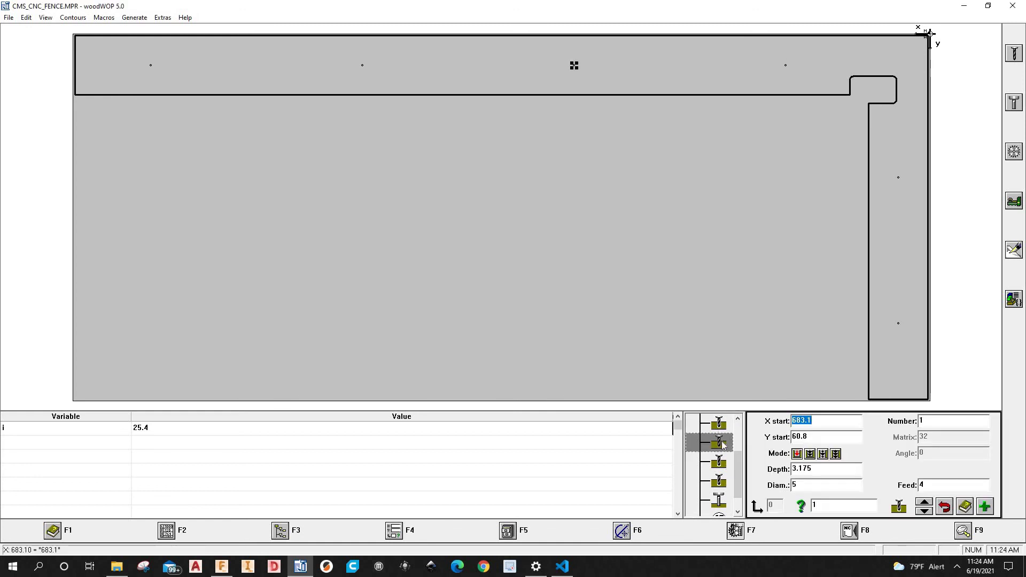
pyautogui.scroll(-2, 724, 444)
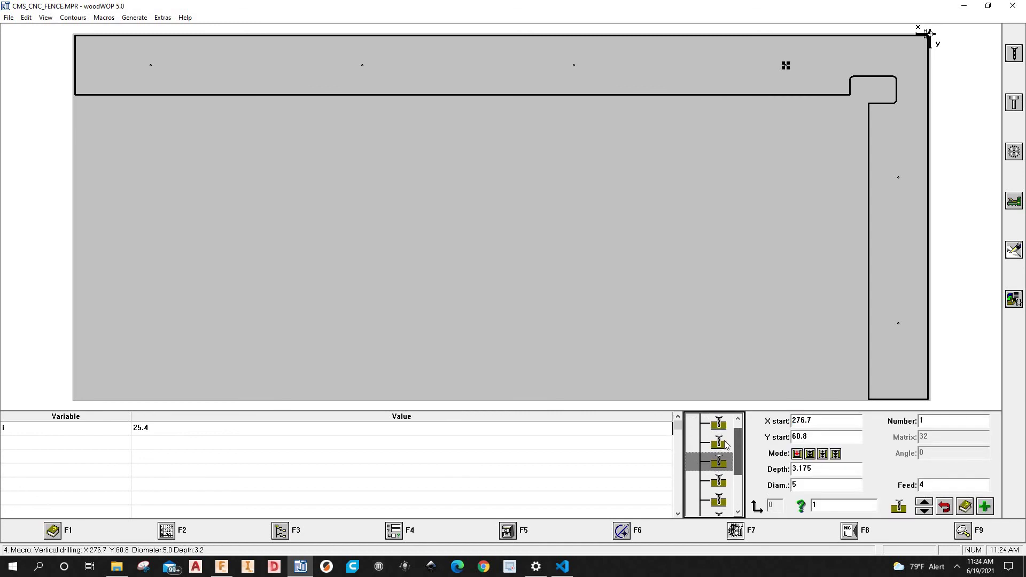
pyautogui.scroll(-3, 726, 444)
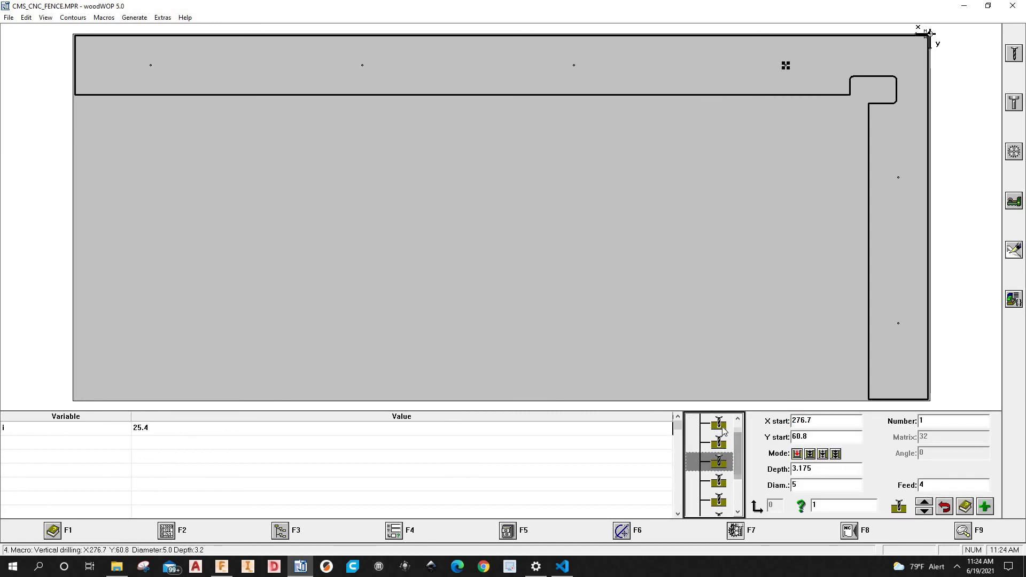
pyautogui.click(738, 456)
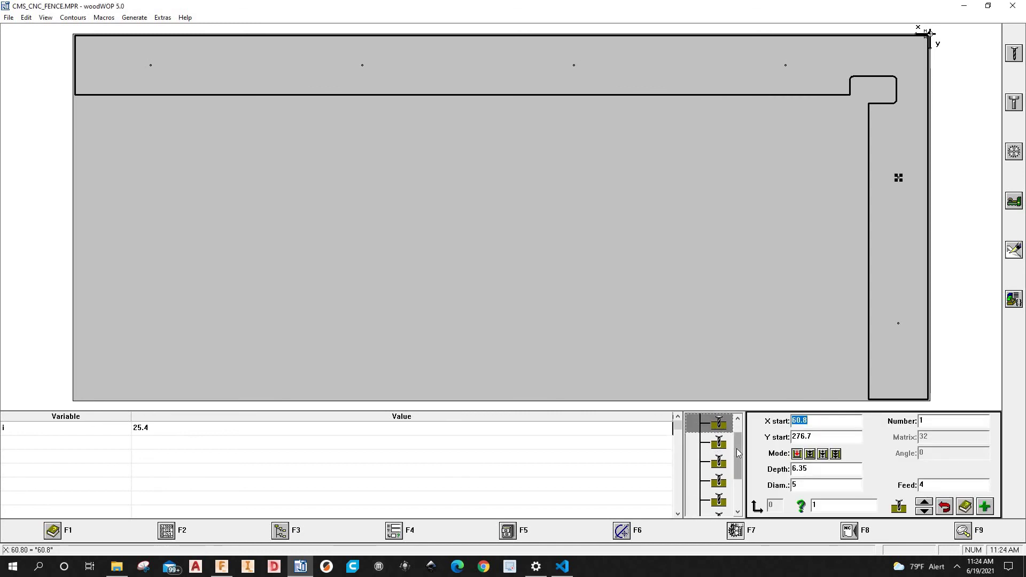
# Step: Review the further parameters of the vertical drilling macro at X 60.8, Y 276.7, including feed, drill selection and speed, and close the settings
pyautogui.click(985, 510)
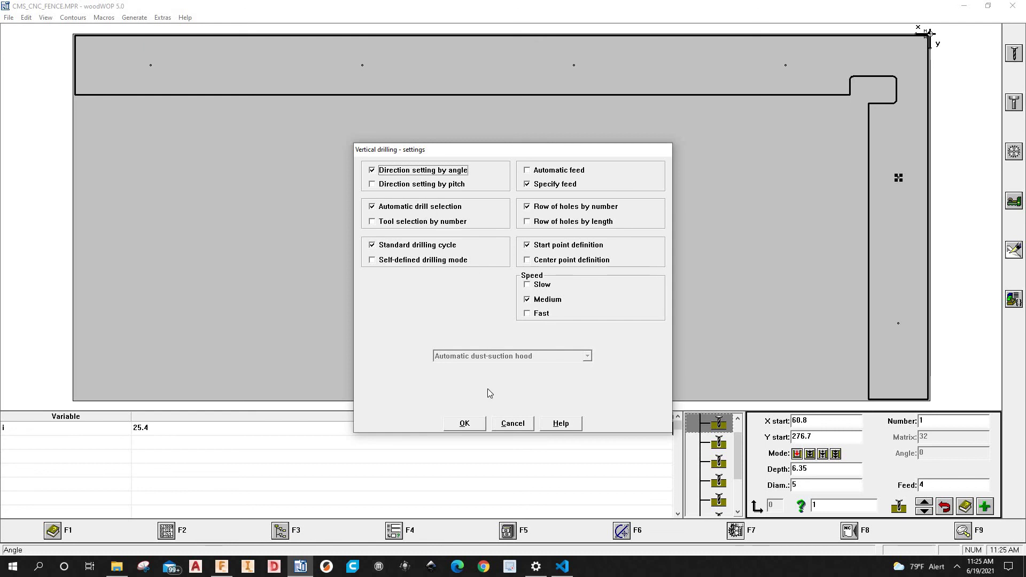
pyautogui.click(464, 423)
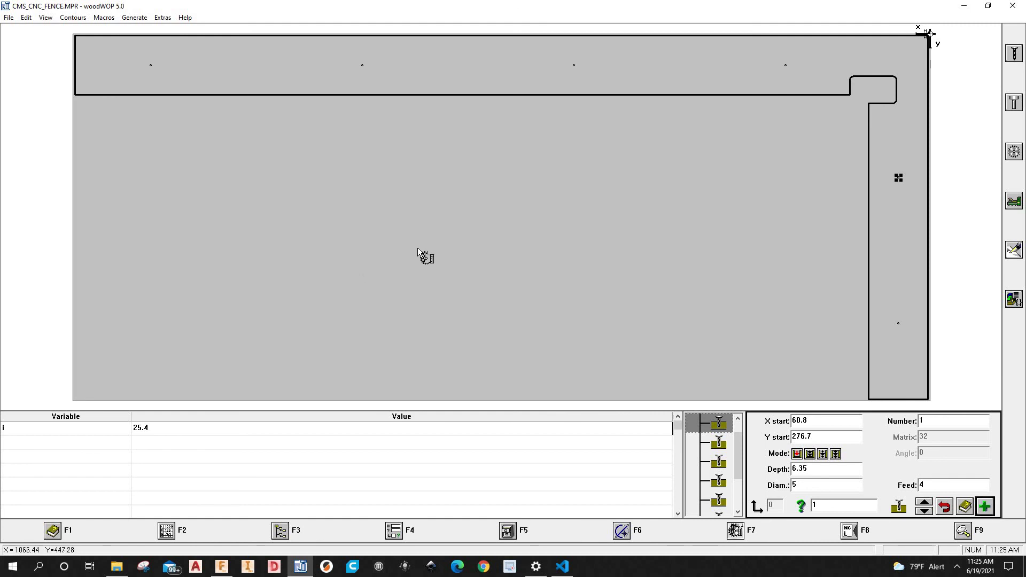
pyautogui.click(716, 443)
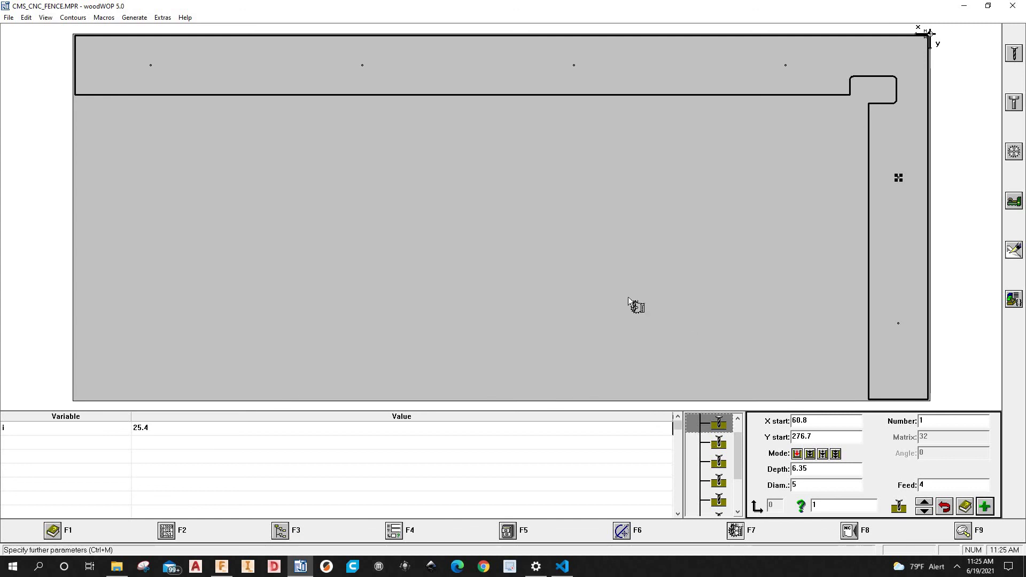